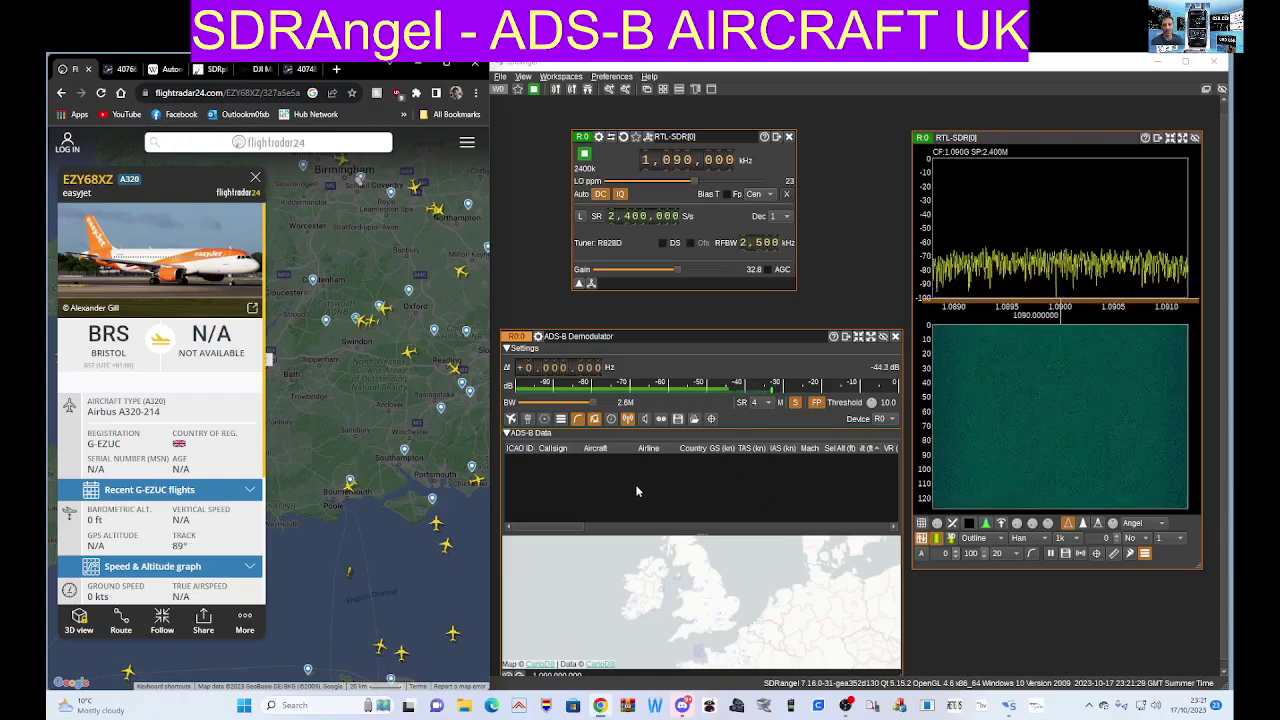
- With the planespotters page for hex 407667 shown, download the OpenSky aircraft database for the ADS-B Demodulator and review its display settings
{"action": "left_click", "coordinate": [120, 70]}
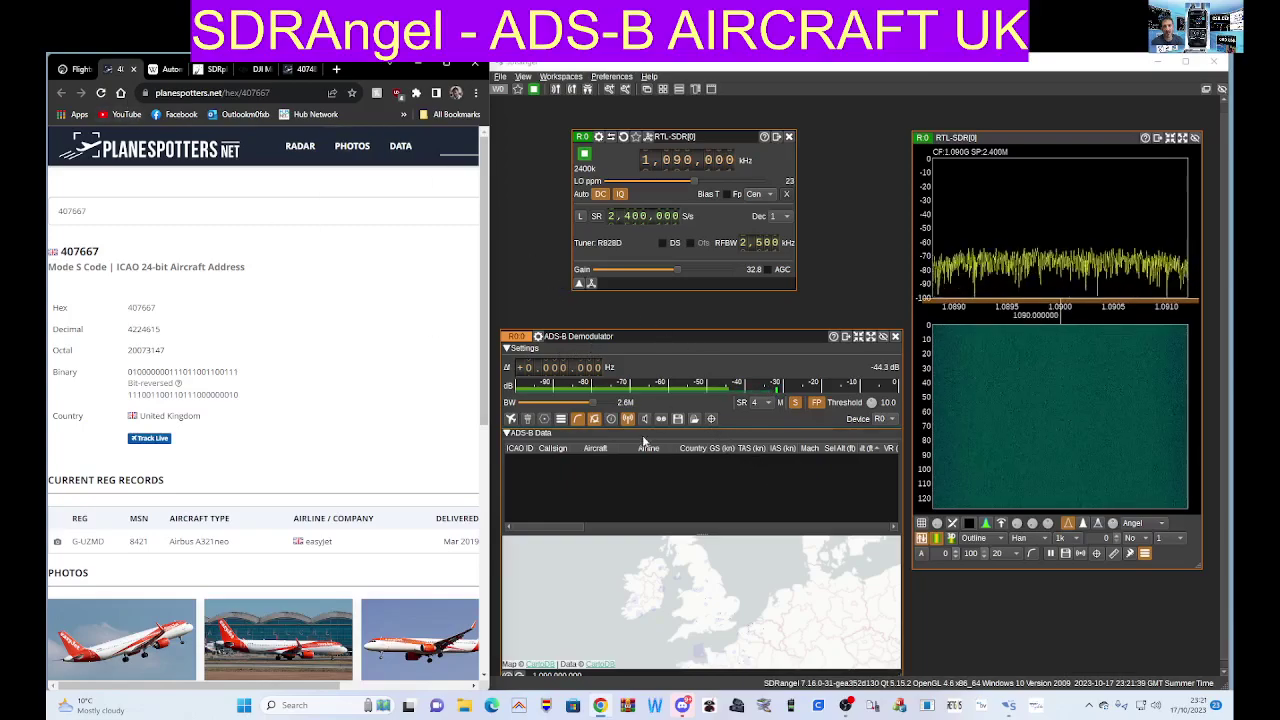
{"action": "left_click", "coordinate": [510, 420]}
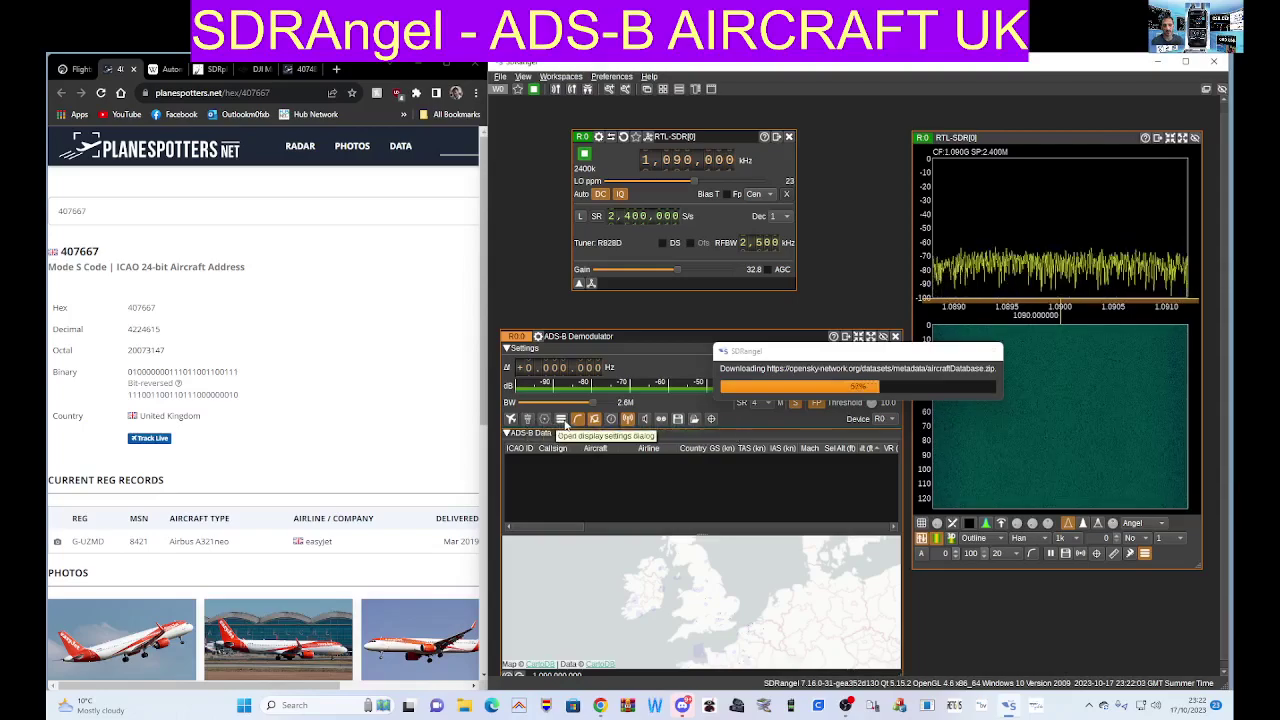
{"action": "left_click", "coordinate": [564, 421]}
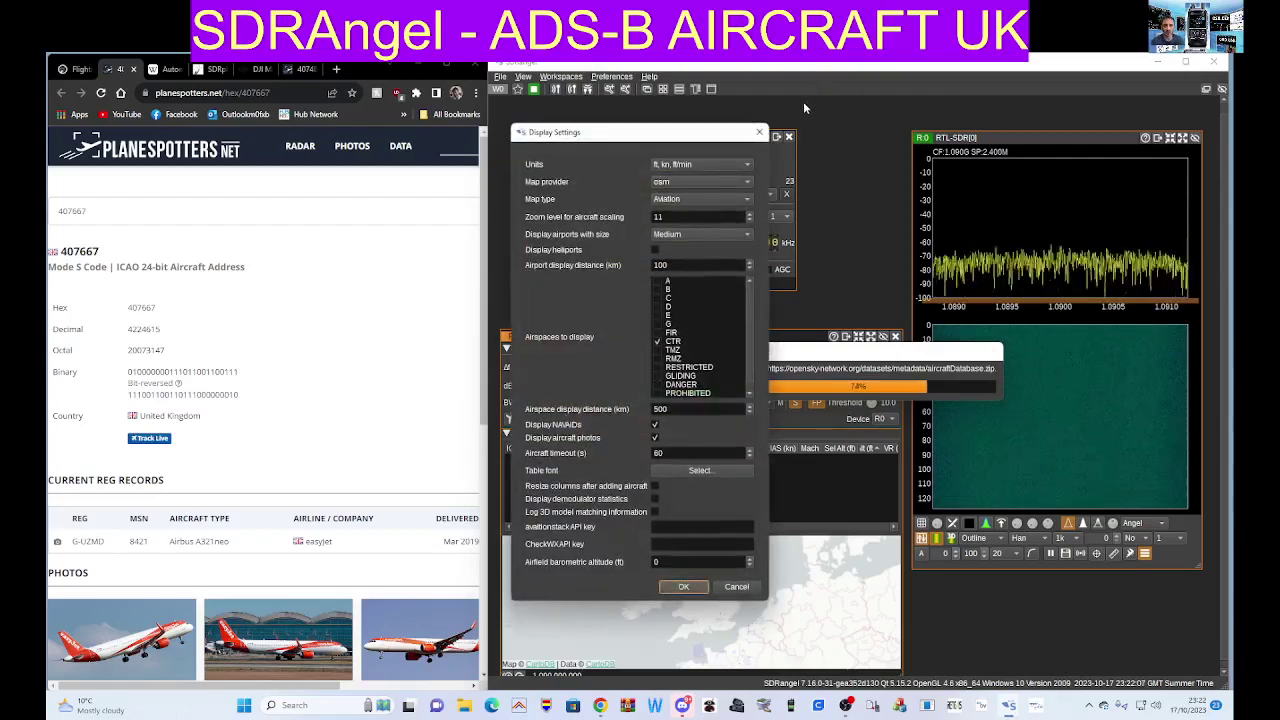
{"action": "left_click", "coordinate": [759, 132]}
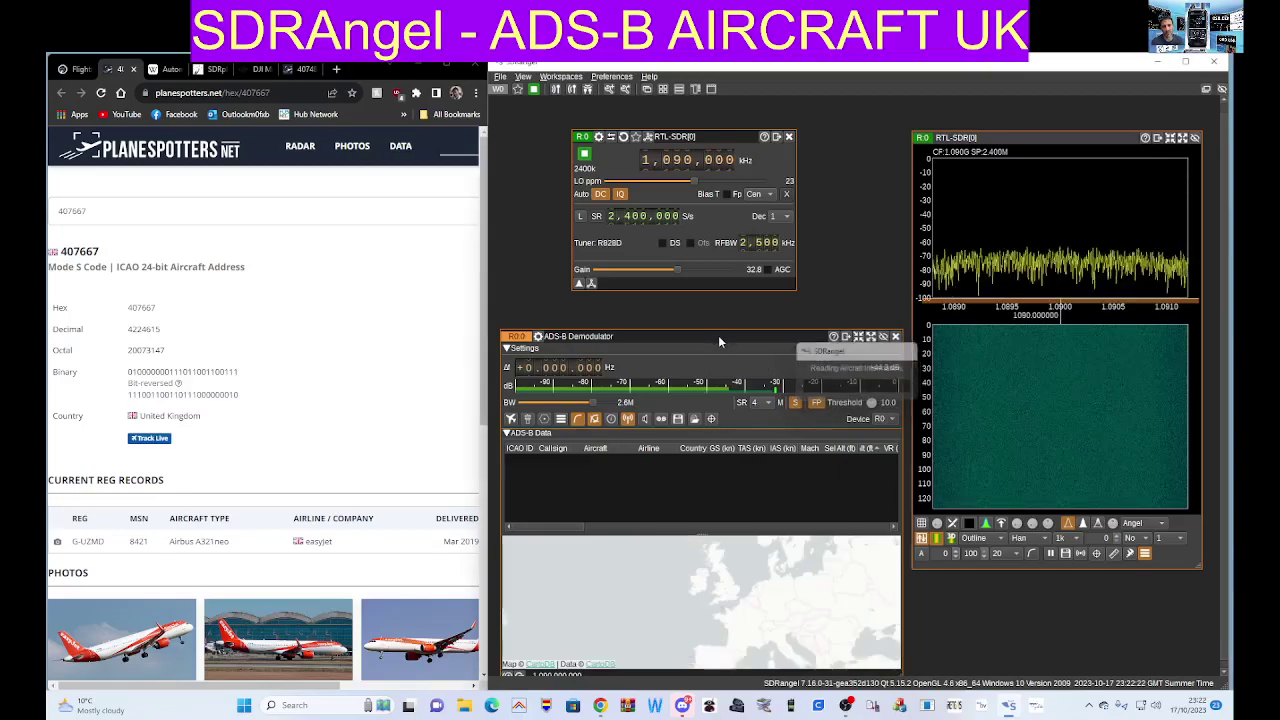
- Duplicate the ADS-B Demodulator channel and assign it to the R:0 RTL-SDR[0] device
{"action": "left_click_drag", "start_coordinate": [718, 335], "coordinate": [718, 302]}
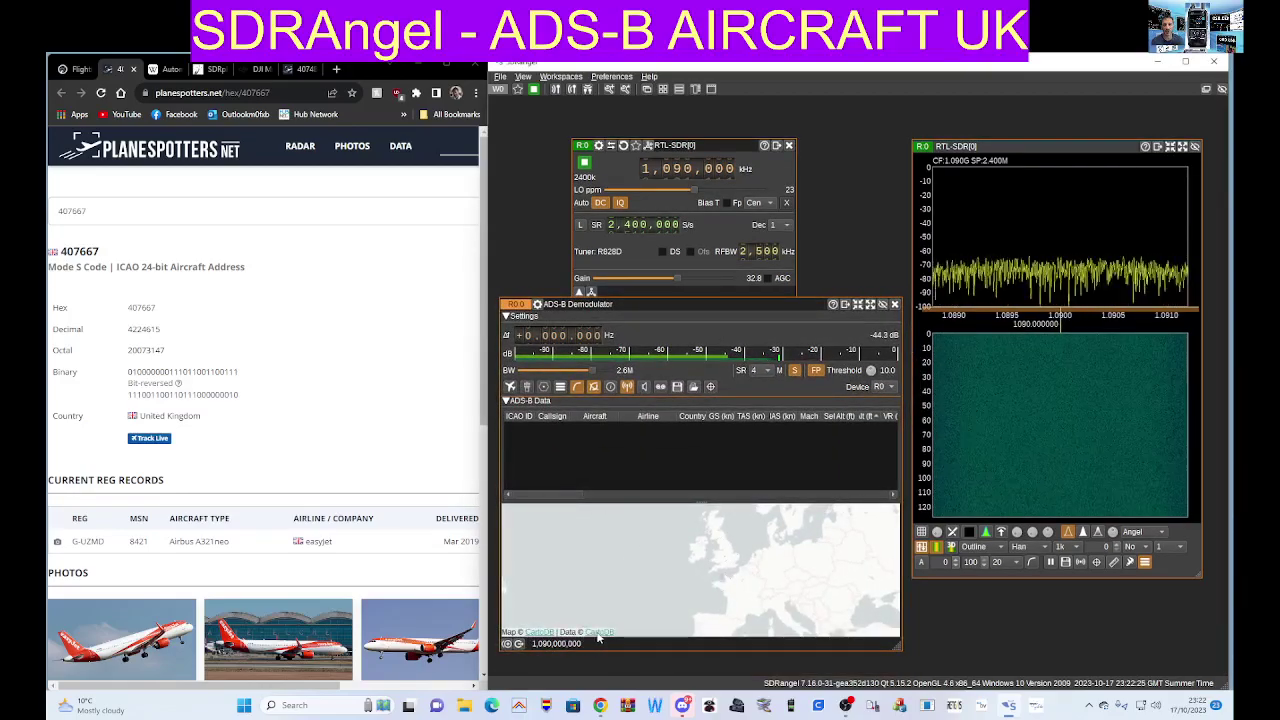
{"action": "left_click", "coordinate": [519, 645]}
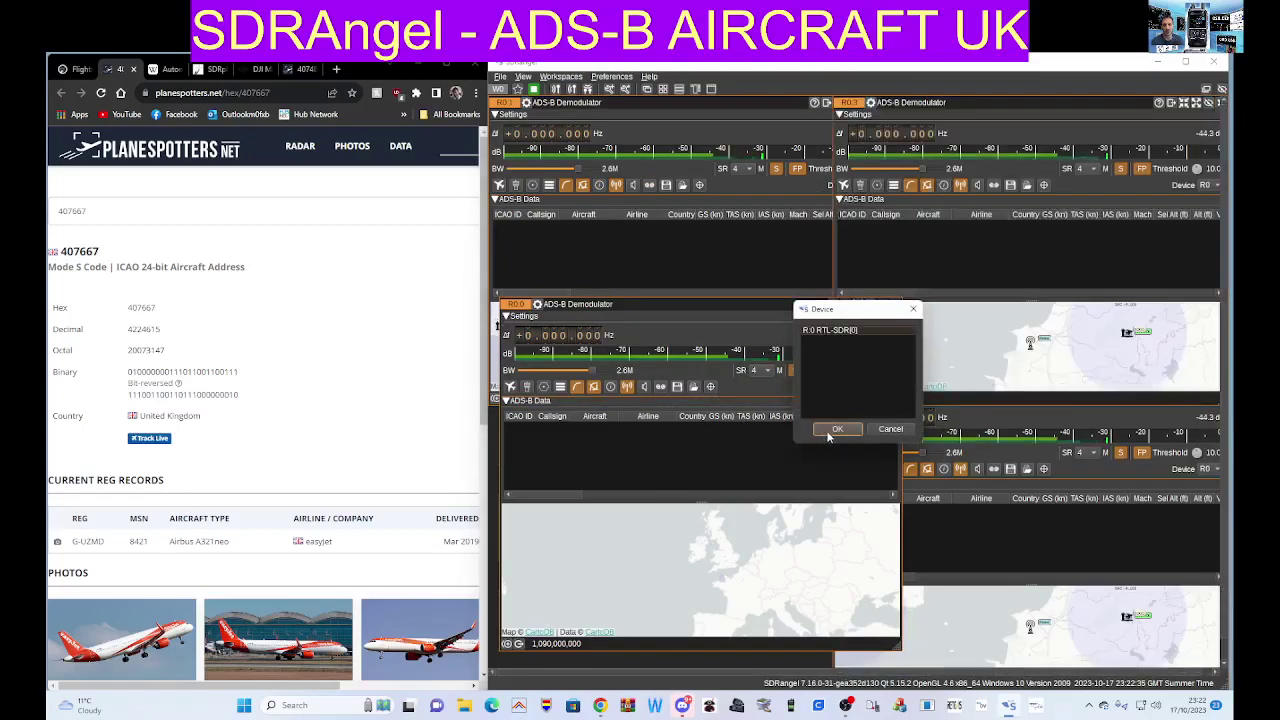
{"action": "left_click", "coordinate": [830, 431]}
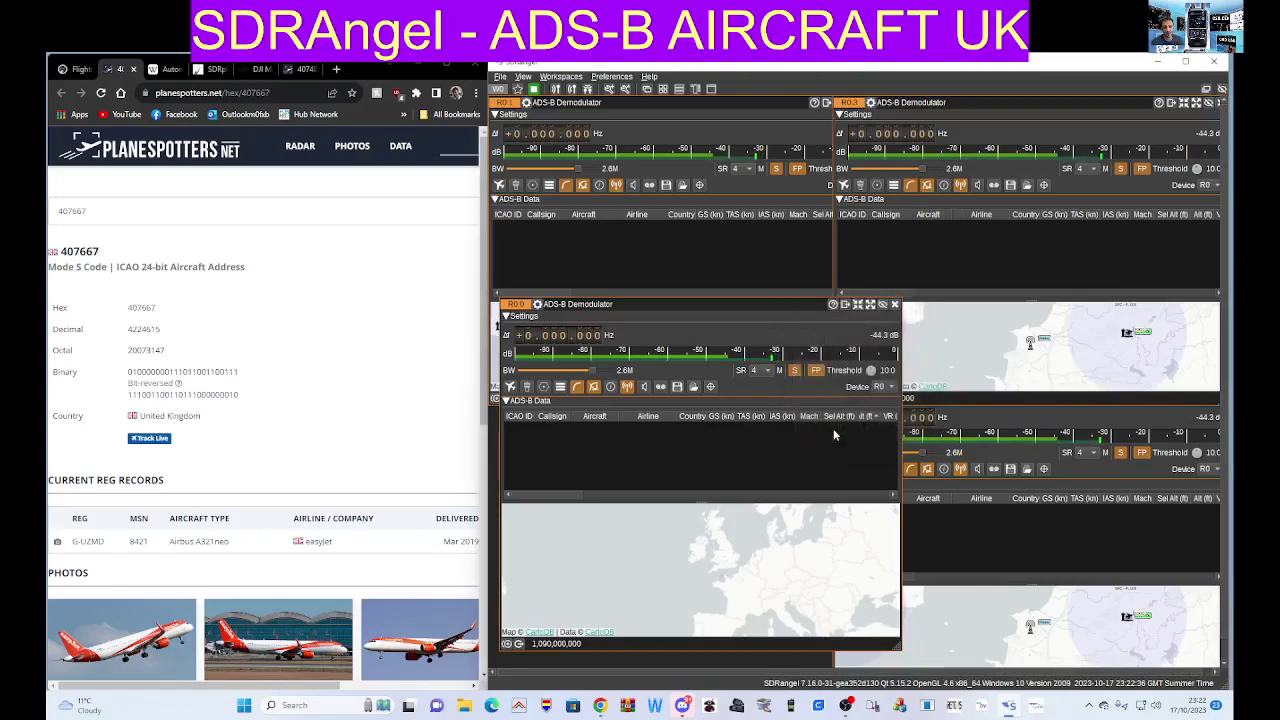
{"action": "left_click", "coordinate": [1041, 338]}
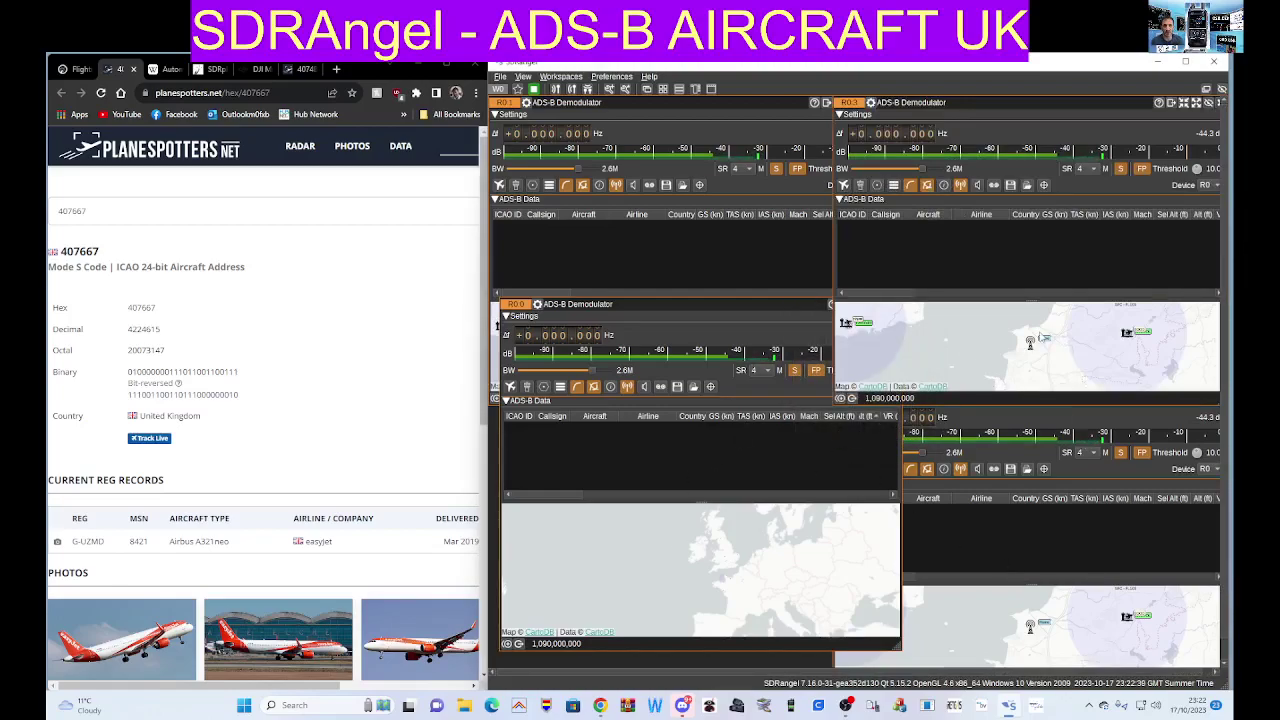
{"action": "left_click", "coordinate": [762, 443]}
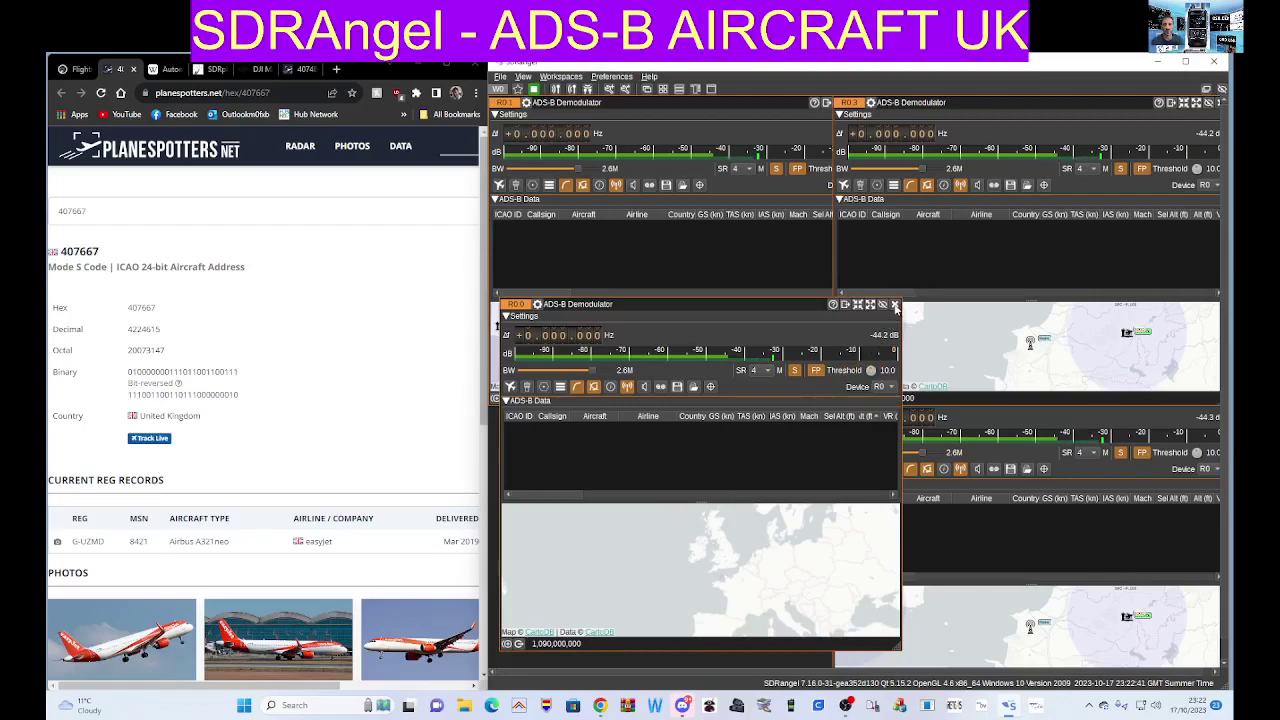
- Close three of the ADS-B Demodulator windows and place the remaining one beneath the RTL-SDR[0] device window
{"action": "left_click", "coordinate": [894, 305]}
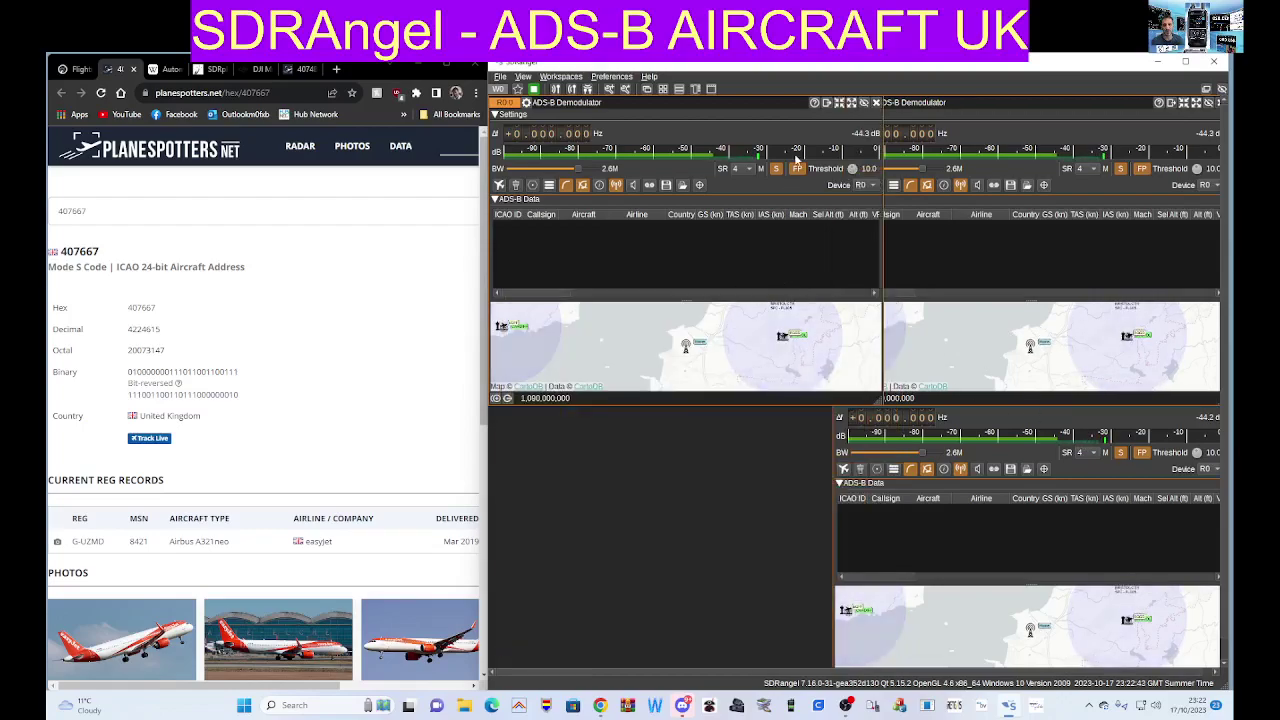
{"action": "left_click", "coordinate": [877, 102]}
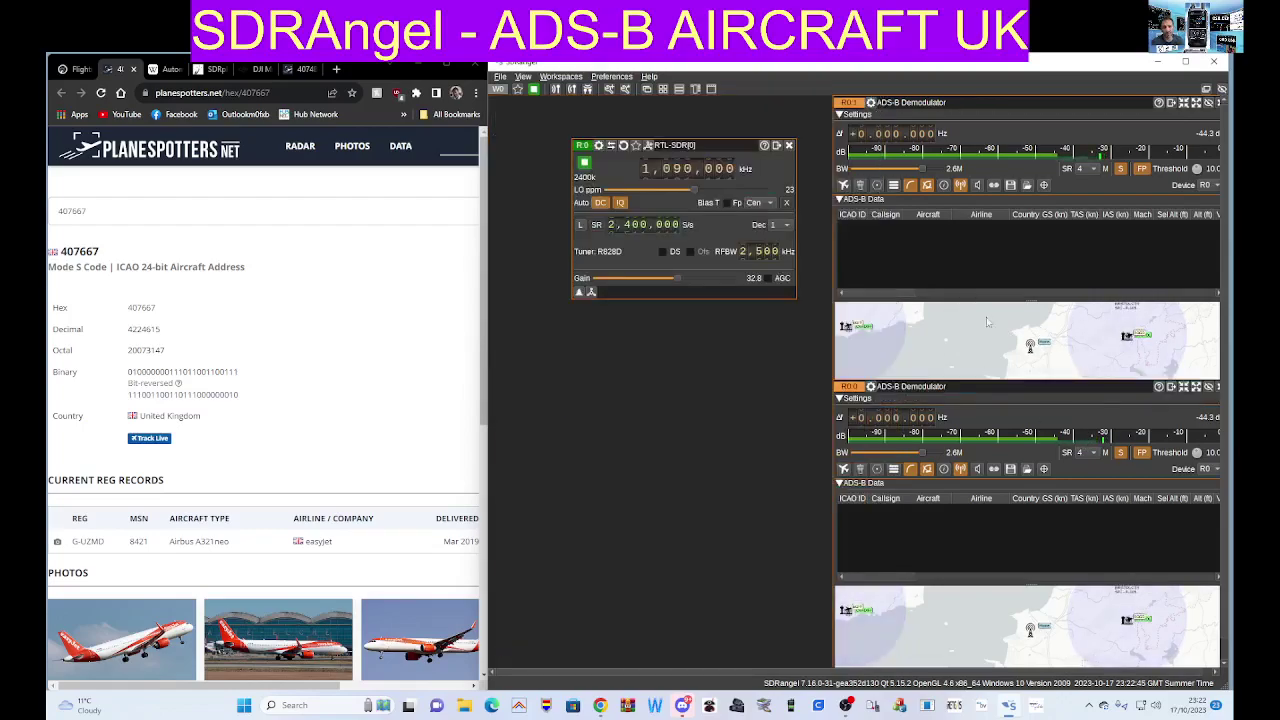
{"action": "double_click", "coordinate": [1050, 386]}
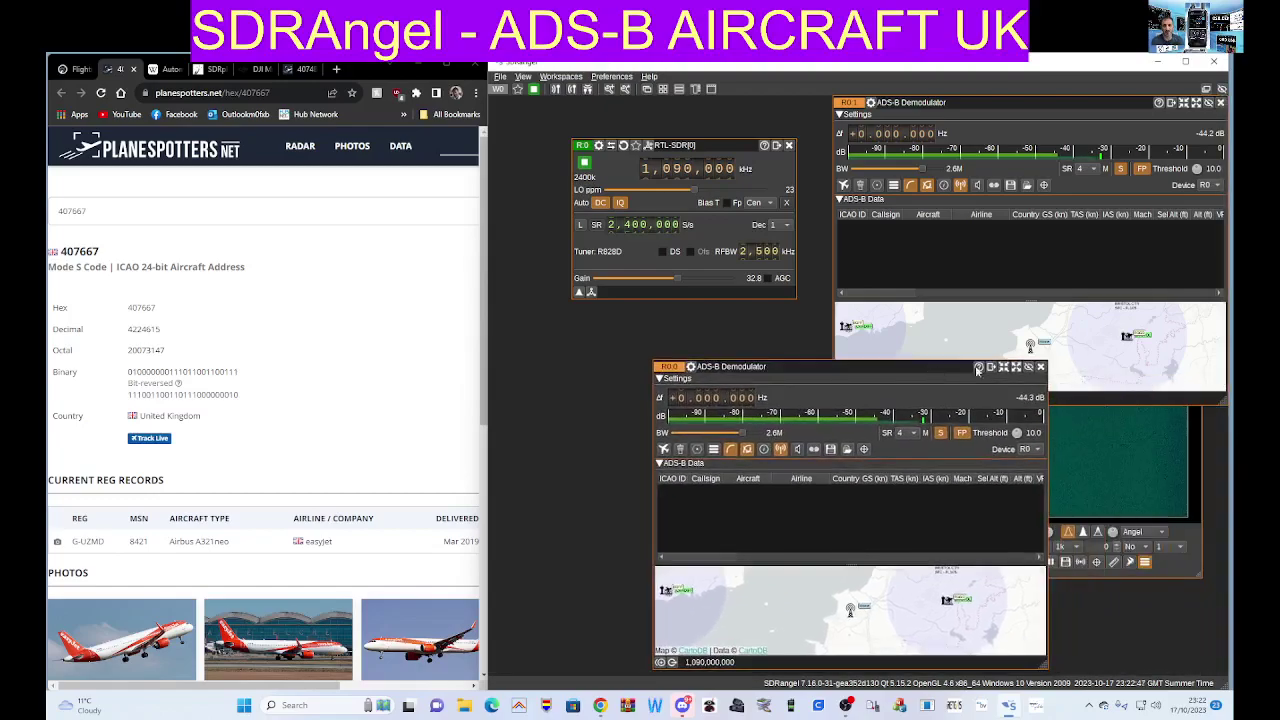
{"action": "left_click", "coordinate": [1040, 367]}
{"action": "left_click_drag", "start_coordinate": [1124, 104], "coordinate": [819, 318]}
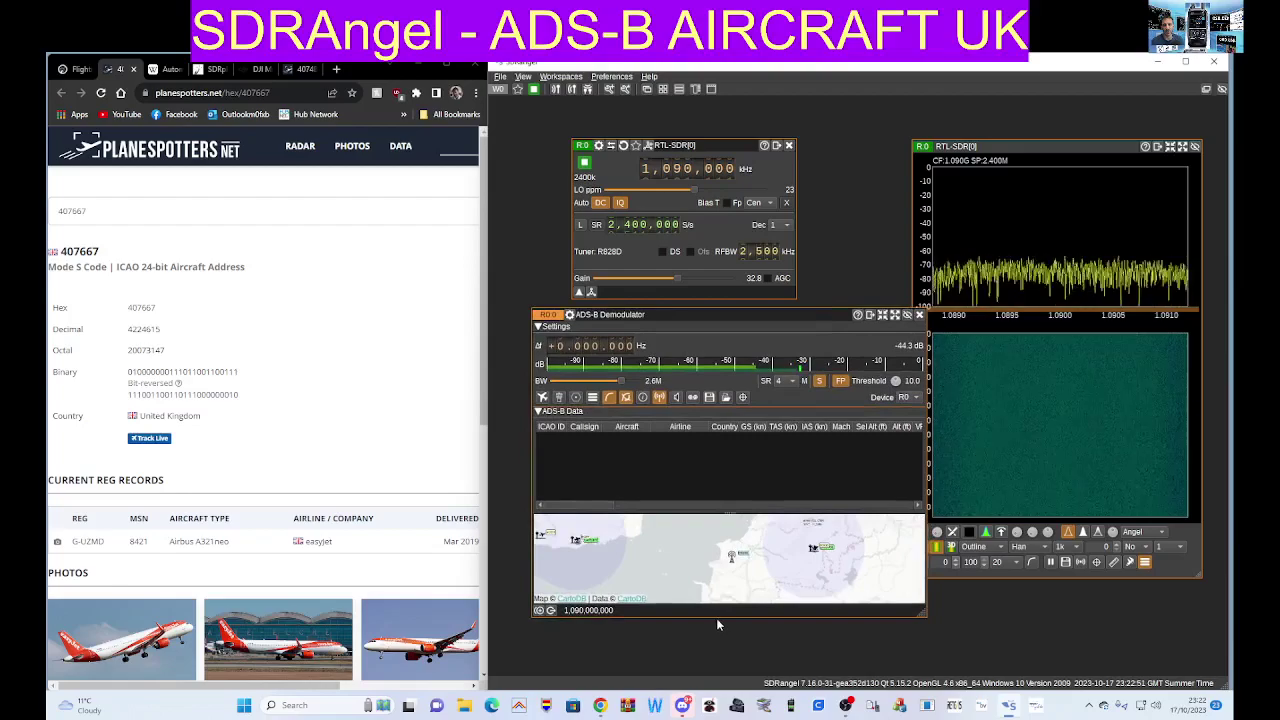
- Move the RTL-SDR[0] device and ADS-B Demodulator windows higher in the workspace and heighten the demodulator to enlarge its map
{"action": "left_click_drag", "start_coordinate": [716, 618], "coordinate": [716, 679]}
{"action": "scroll", "coordinate": [735, 578], "scroll_direction": "down", "scroll_amount": 2}
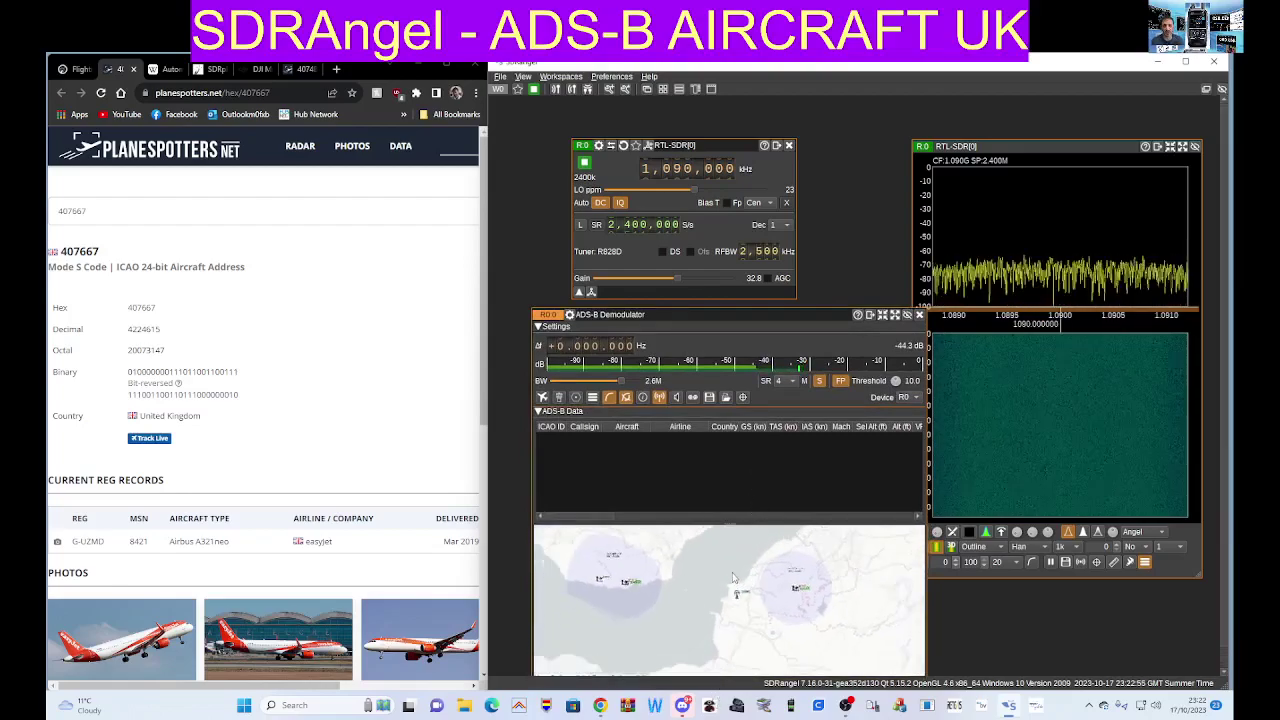
{"action": "scroll", "coordinate": [735, 578], "scroll_direction": "down", "scroll_amount": 3}
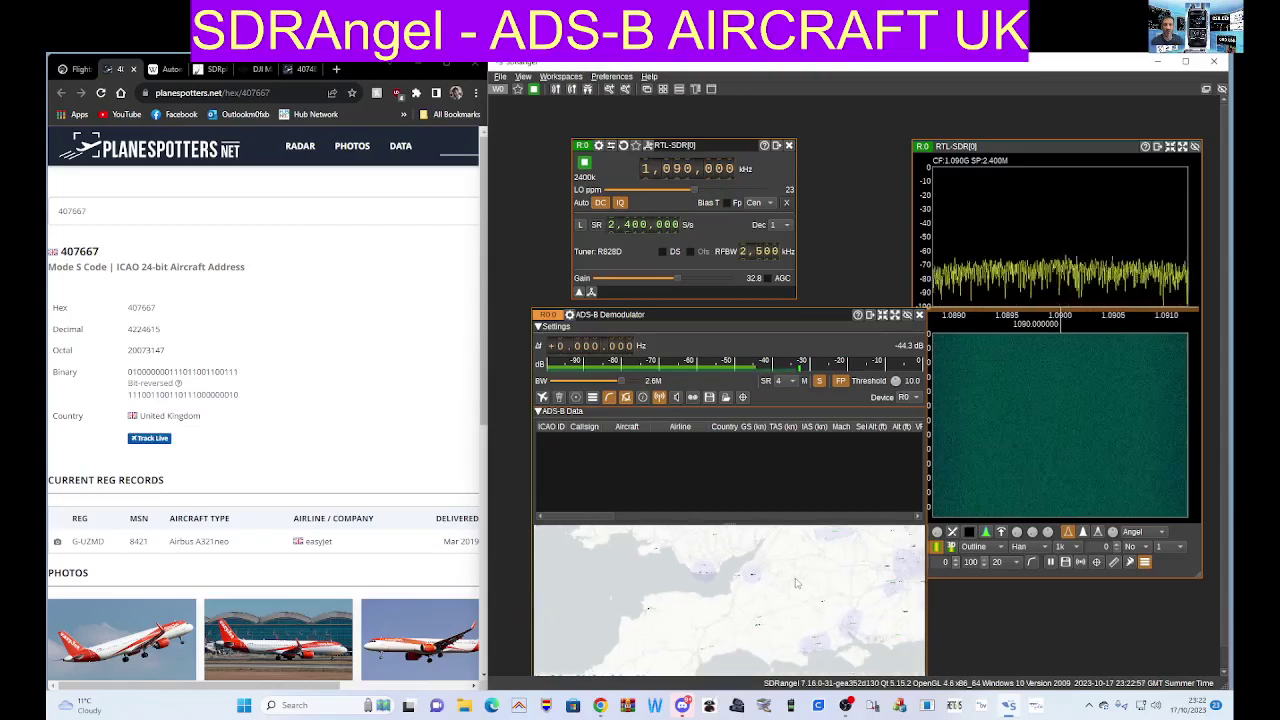
{"action": "scroll", "coordinate": [752, 589], "scroll_direction": "up", "scroll_amount": 3}
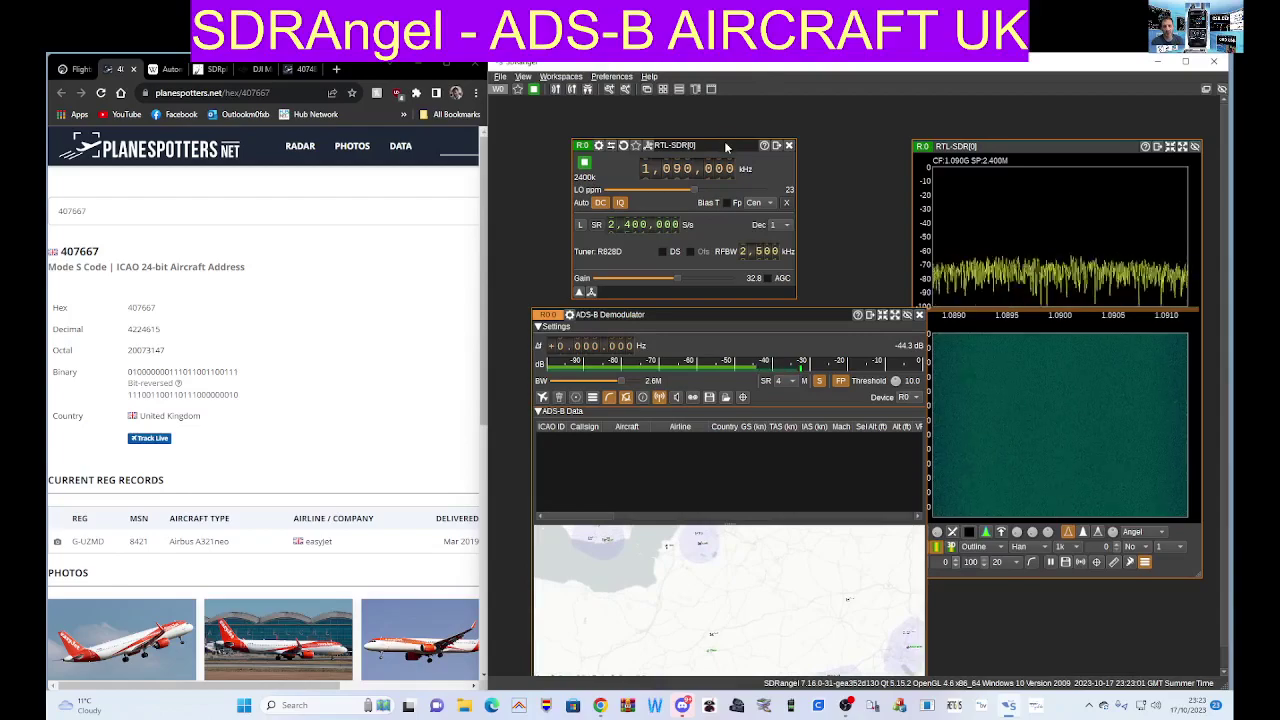
{"action": "left_click_drag", "start_coordinate": [724, 144], "coordinate": [716, 107]}
{"action": "left_click_drag", "start_coordinate": [742, 317], "coordinate": [727, 270]}
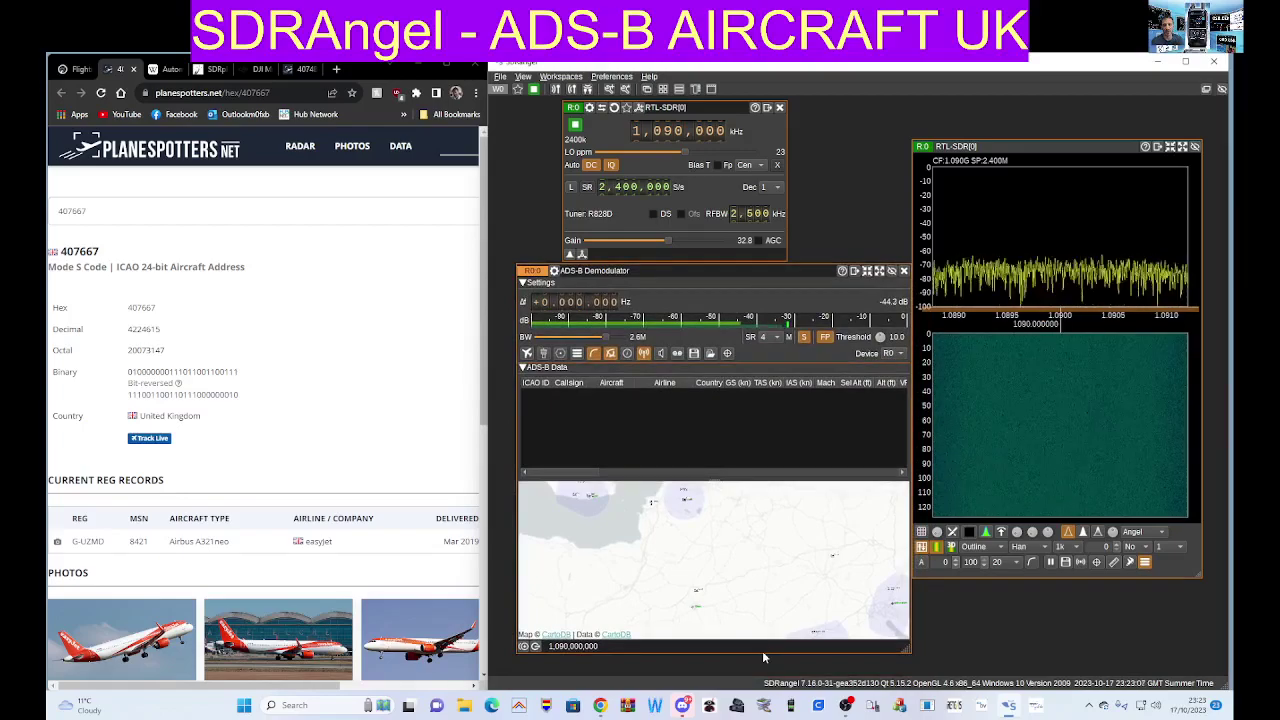
{"action": "left_click_drag", "start_coordinate": [762, 652], "coordinate": [762, 677]}
- Find Bristol Airport on the aircraft map and expand its label to examine the airport's frequencies and distance
{"action": "scroll", "coordinate": [685, 525], "scroll_direction": "up", "scroll_amount": 2}
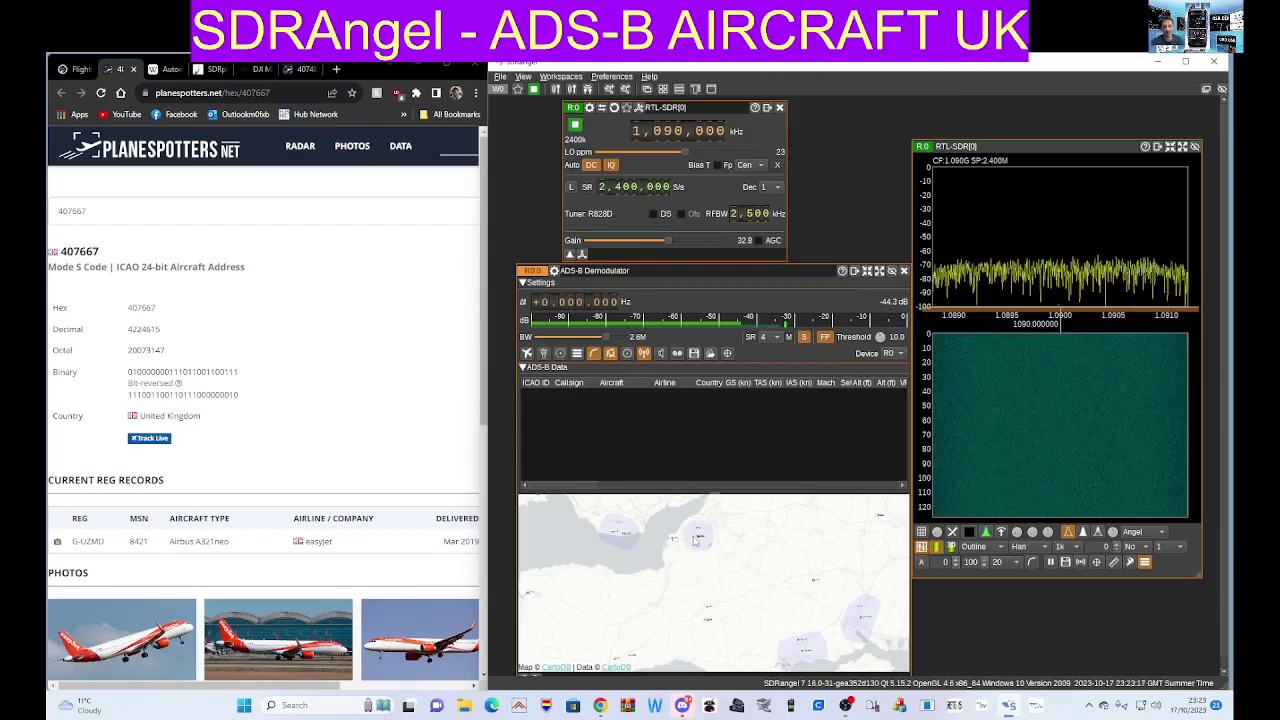
{"action": "scroll", "coordinate": [720, 556], "scroll_direction": "up", "scroll_amount": 3}
{"action": "scroll", "coordinate": [781, 566], "scroll_direction": "down", "scroll_amount": 5}
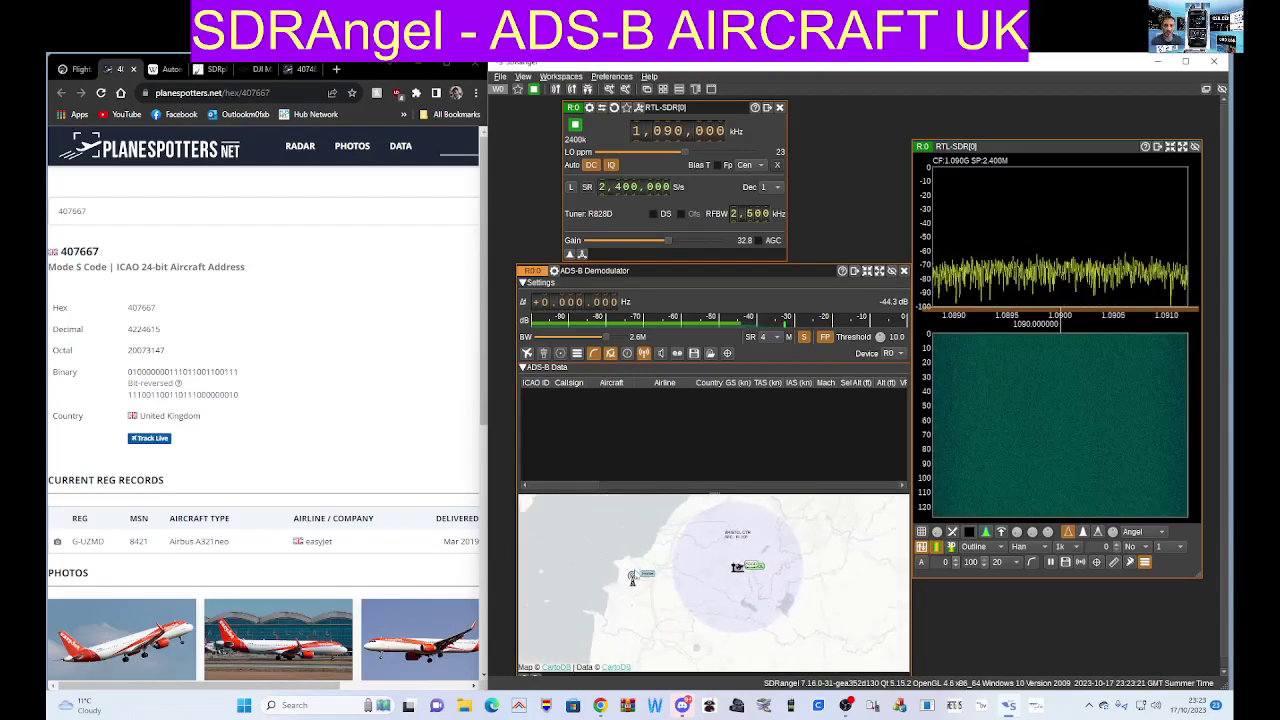
{"action": "left_click", "coordinate": [755, 568]}
{"action": "left_click", "coordinate": [754, 568]}
{"action": "left_click", "coordinate": [754, 568]}
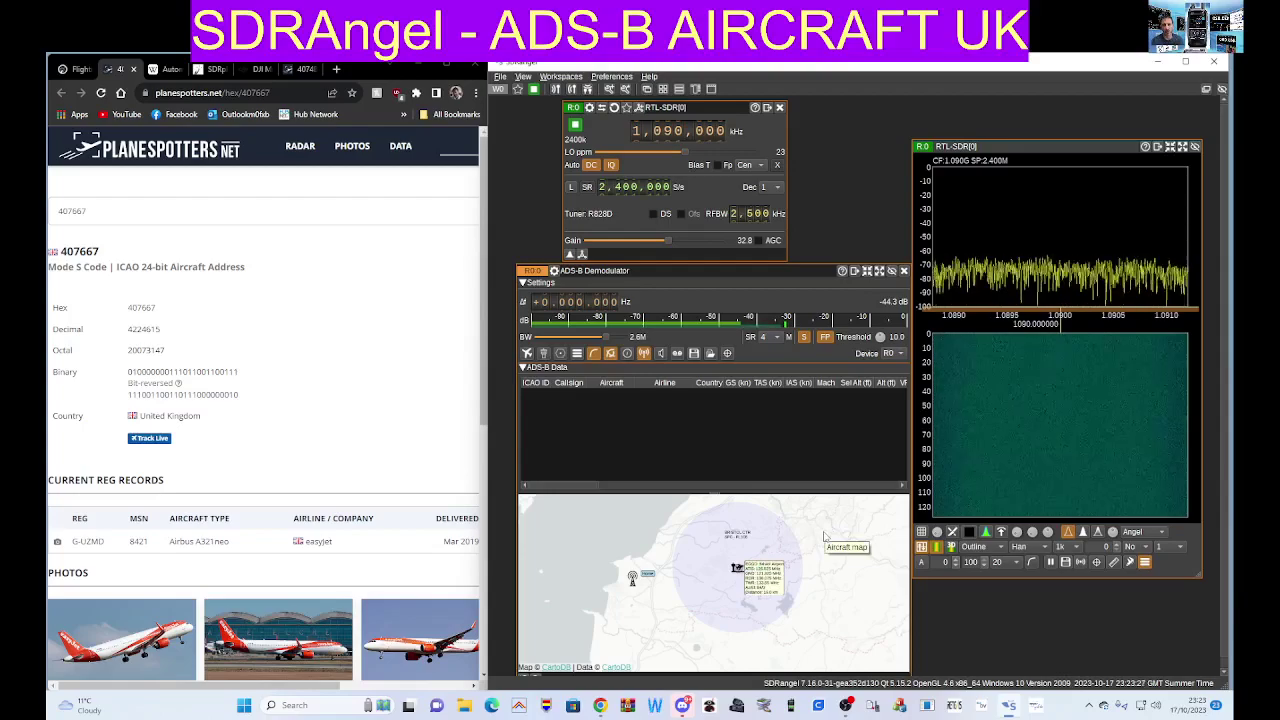
{"action": "scroll", "coordinate": [825, 540], "scroll_direction": "up", "scroll_amount": 3}
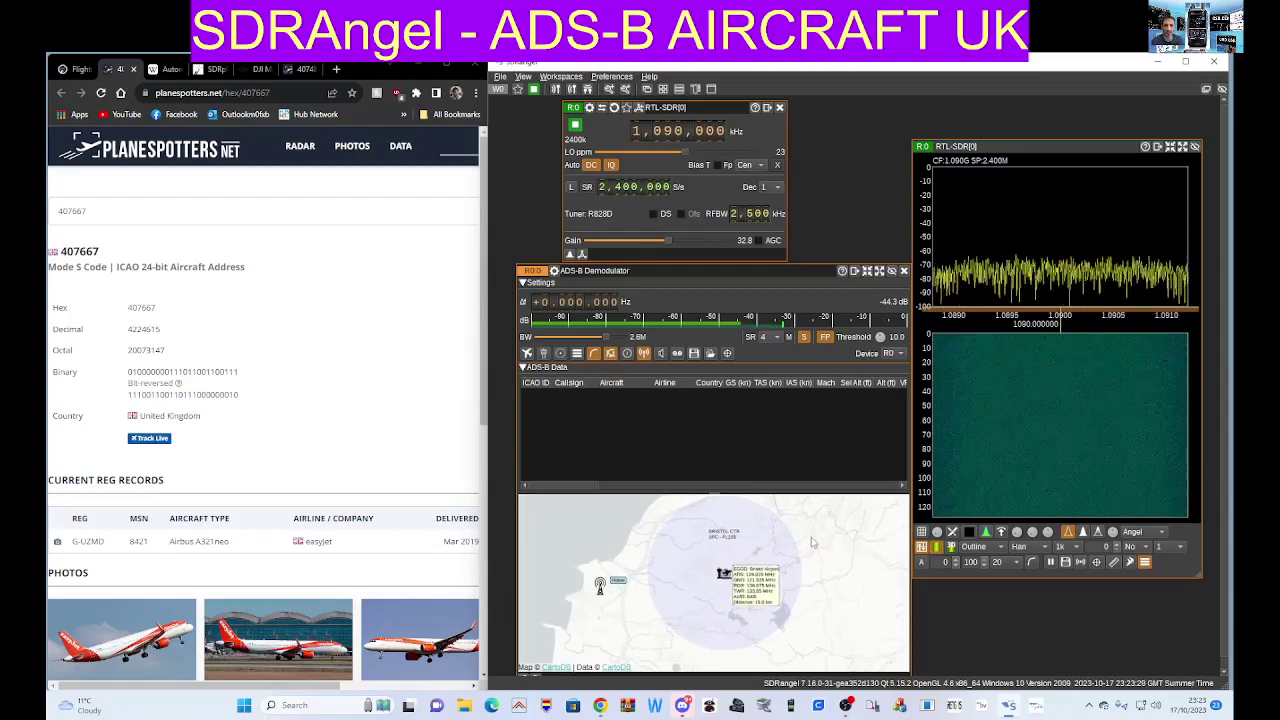
{"action": "left_click_drag", "start_coordinate": [829, 544], "coordinate": [829, 538]}
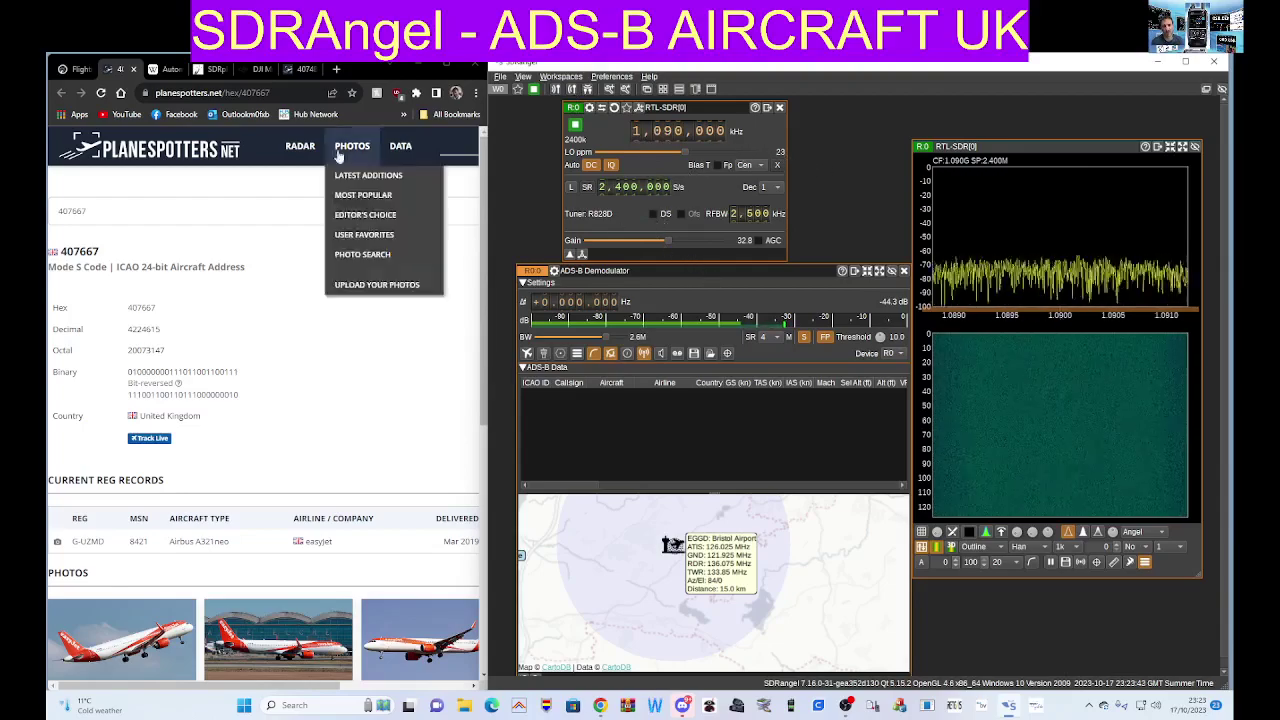
- Look through the Wikipedia ADS-B article, the SDRplay site and the DJI Mini 3 Pro page, widening the browser temporarily for the last
{"action": "left_click", "coordinate": [166, 69]}
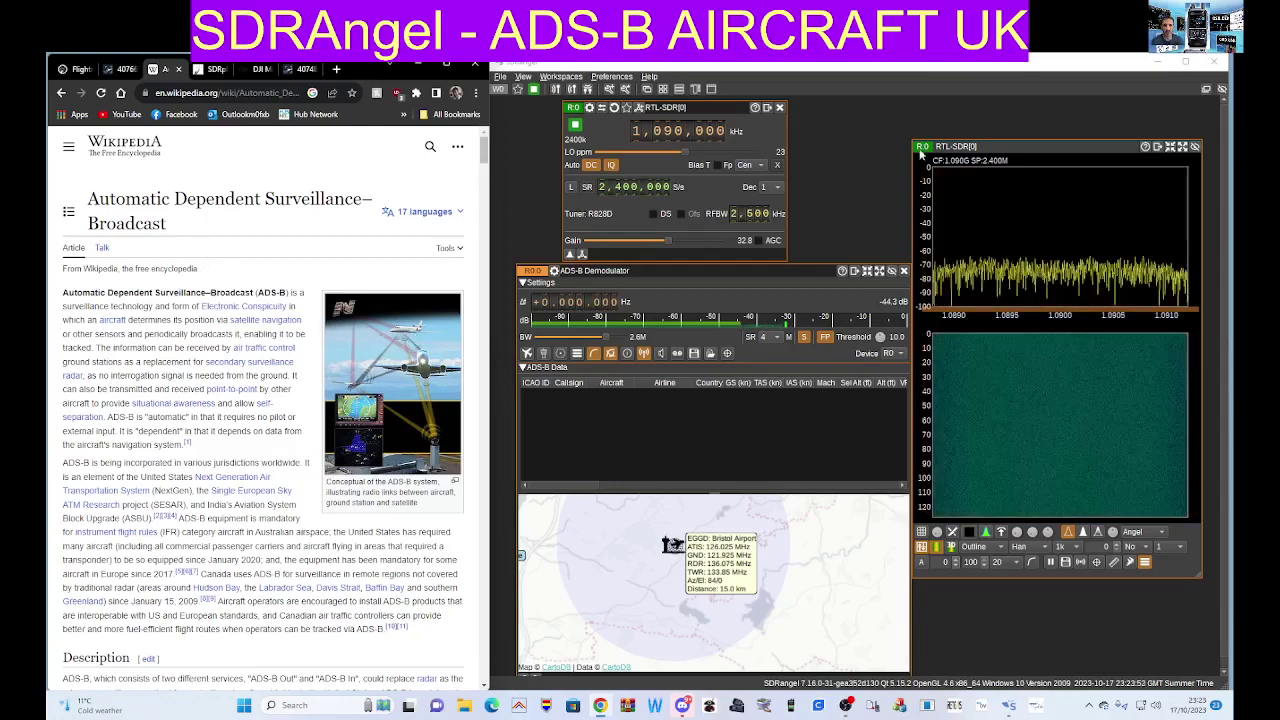
{"action": "left_click", "coordinate": [214, 70]}
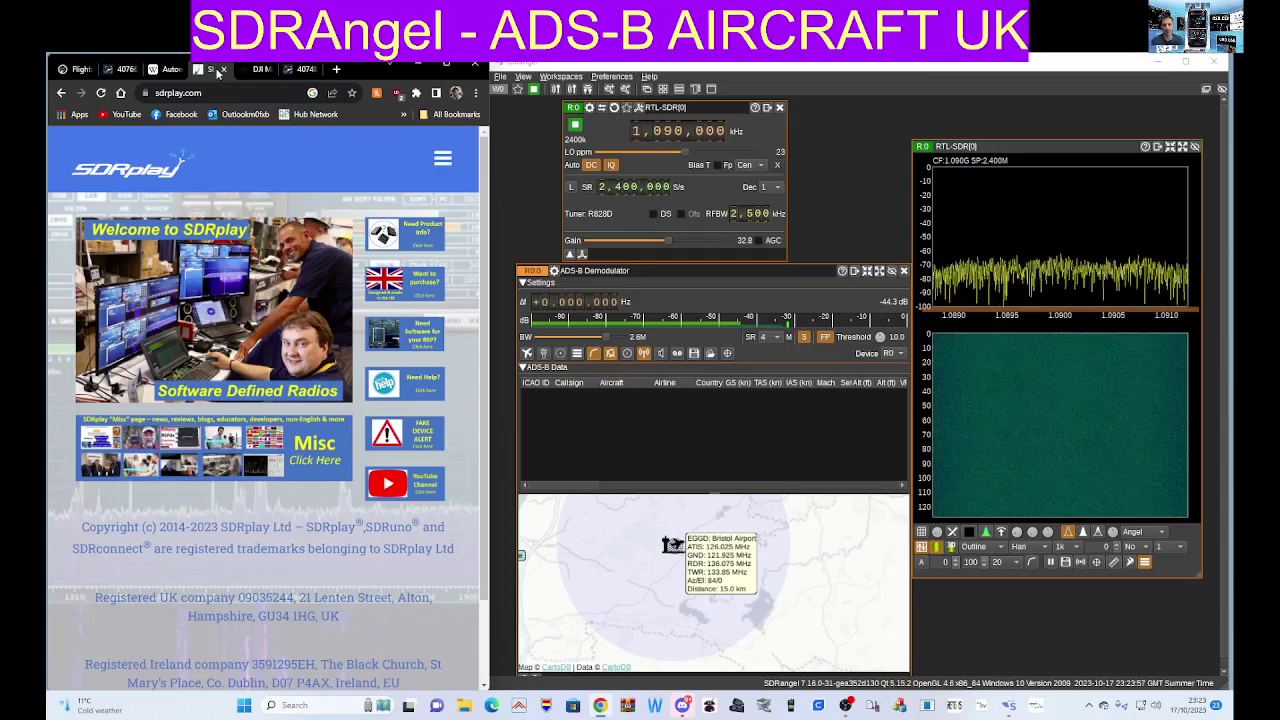
{"action": "left_click", "coordinate": [252, 73]}
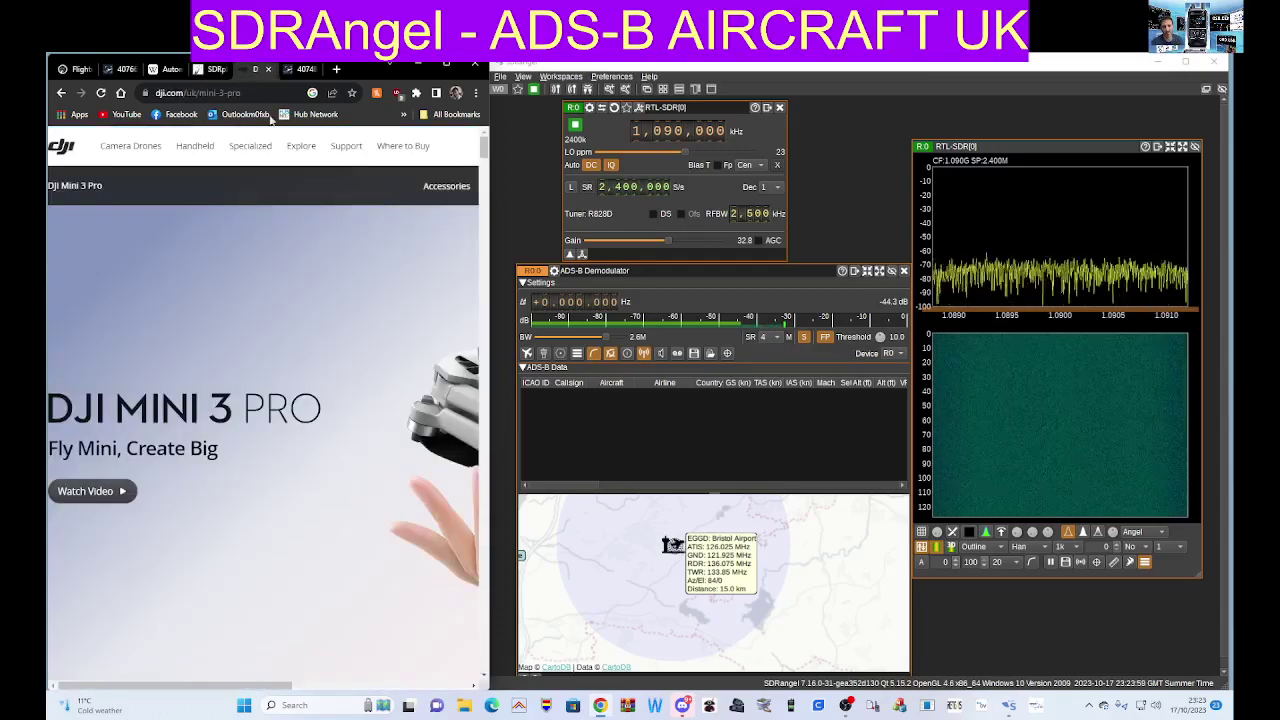
{"action": "left_click_drag", "start_coordinate": [490, 302], "coordinate": [1007, 314]}
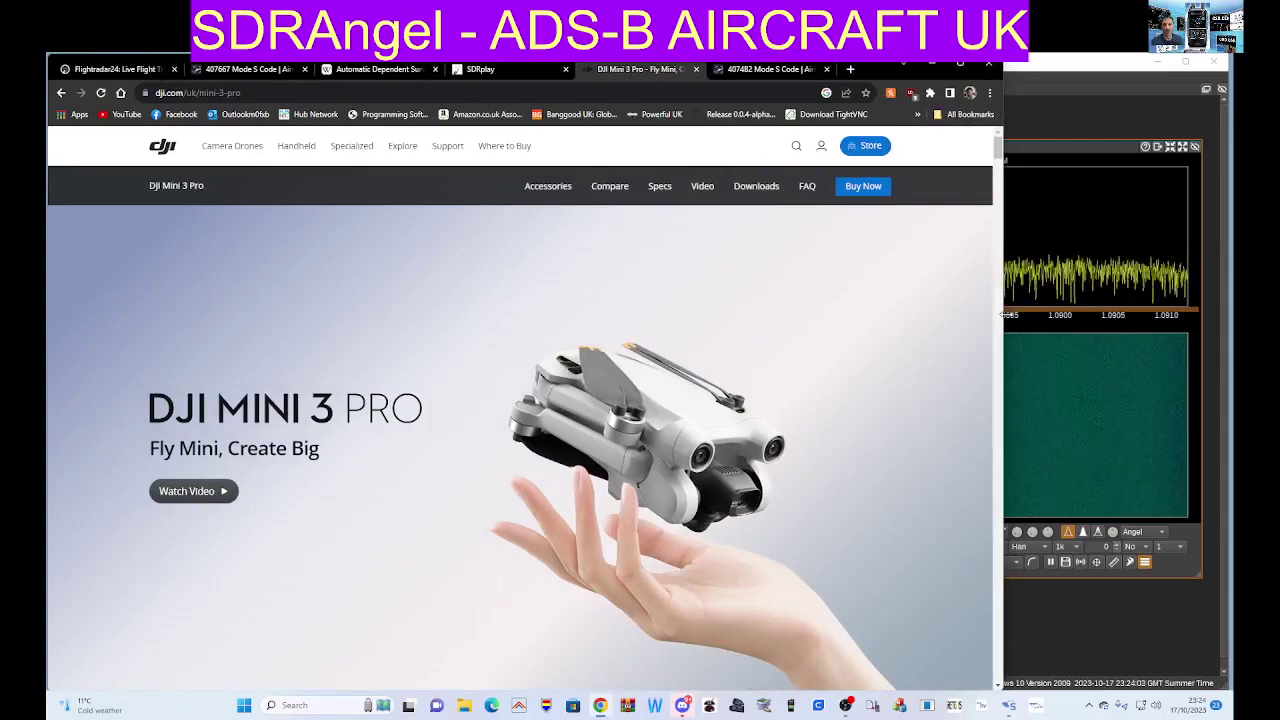
{"action": "left_click_drag", "start_coordinate": [1005, 314], "coordinate": [508, 348]}
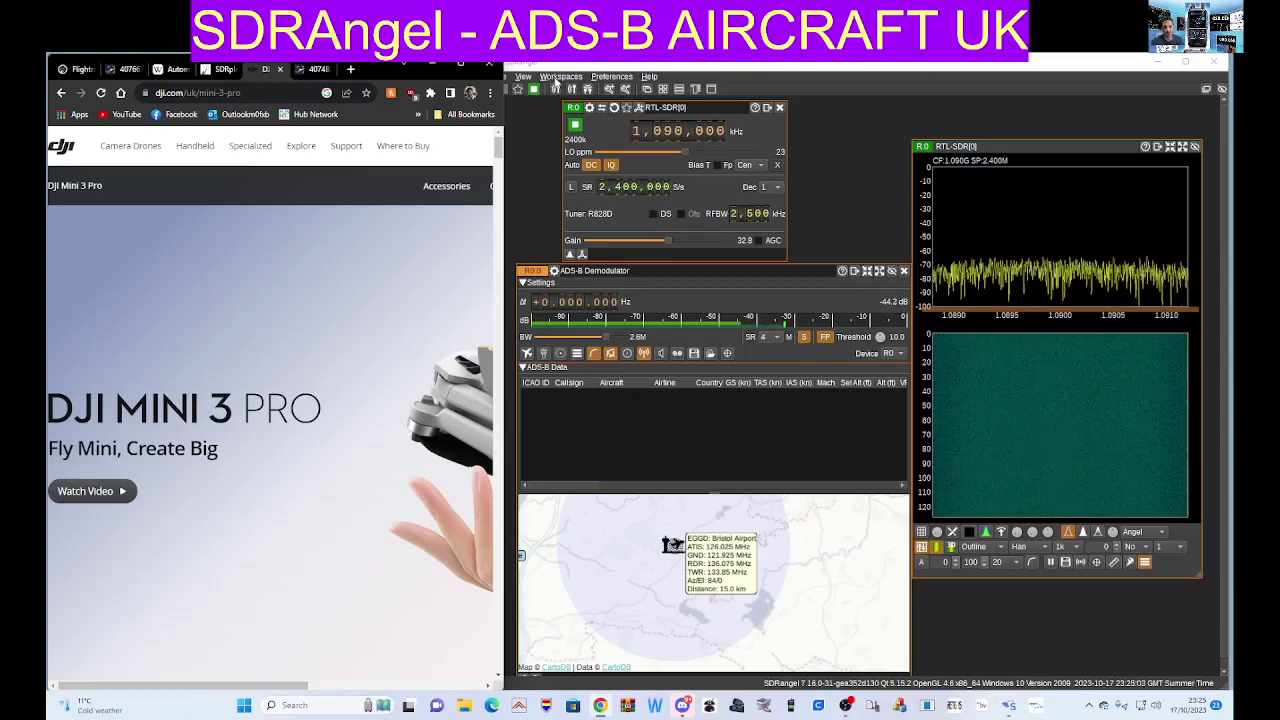
- Add a new empty workspace and open the sampling device selection for a receiver in it
{"action": "left_click", "coordinate": [556, 87]}
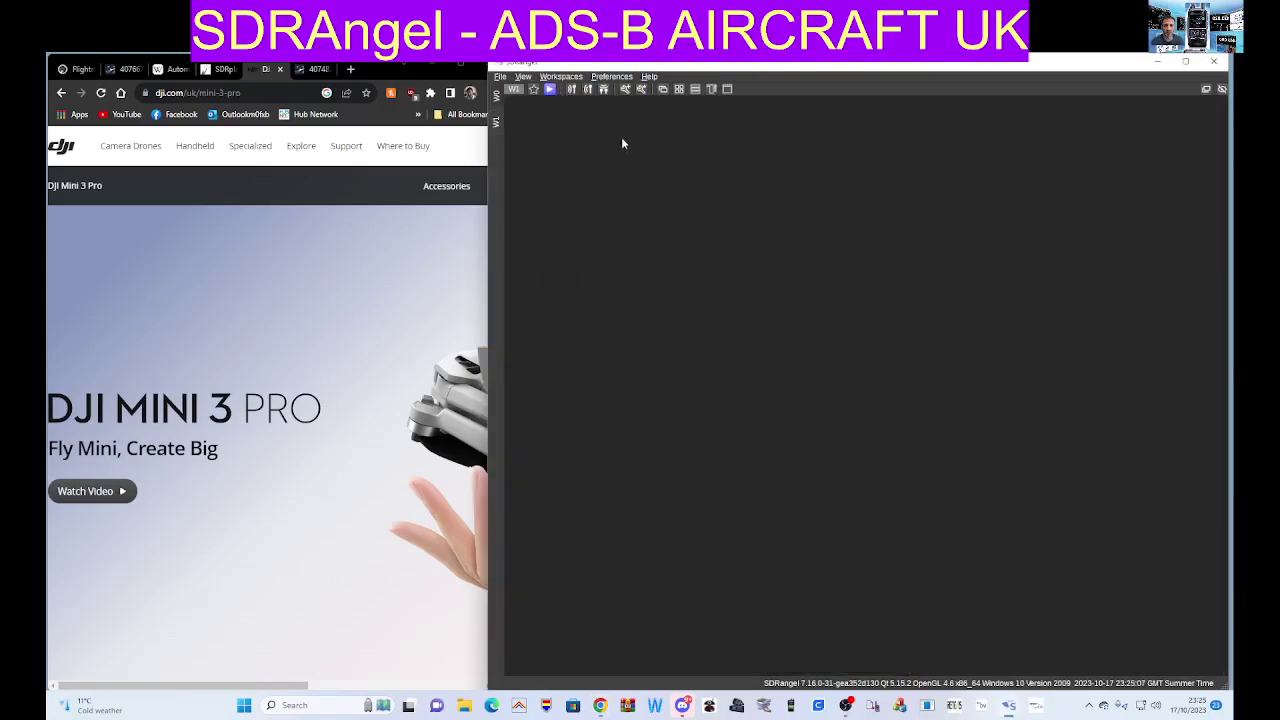
{"action": "left_click", "coordinate": [573, 91]}
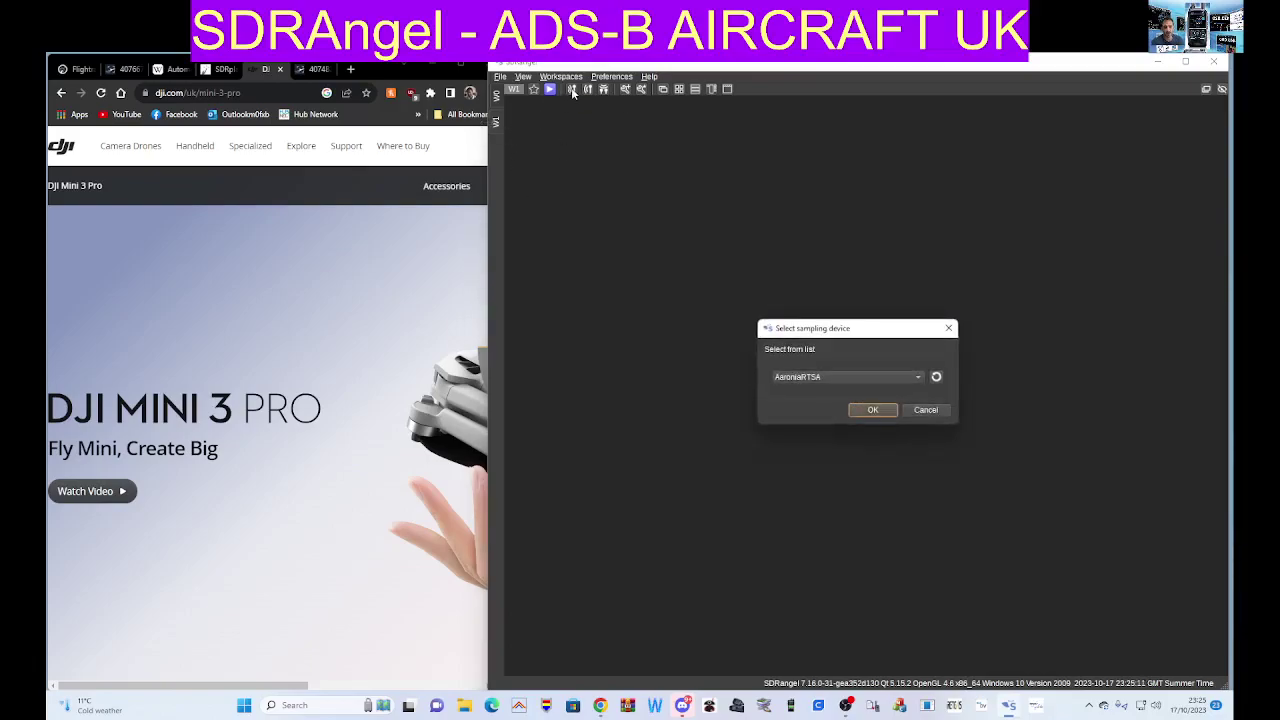
{"action": "left_click", "coordinate": [920, 378]}
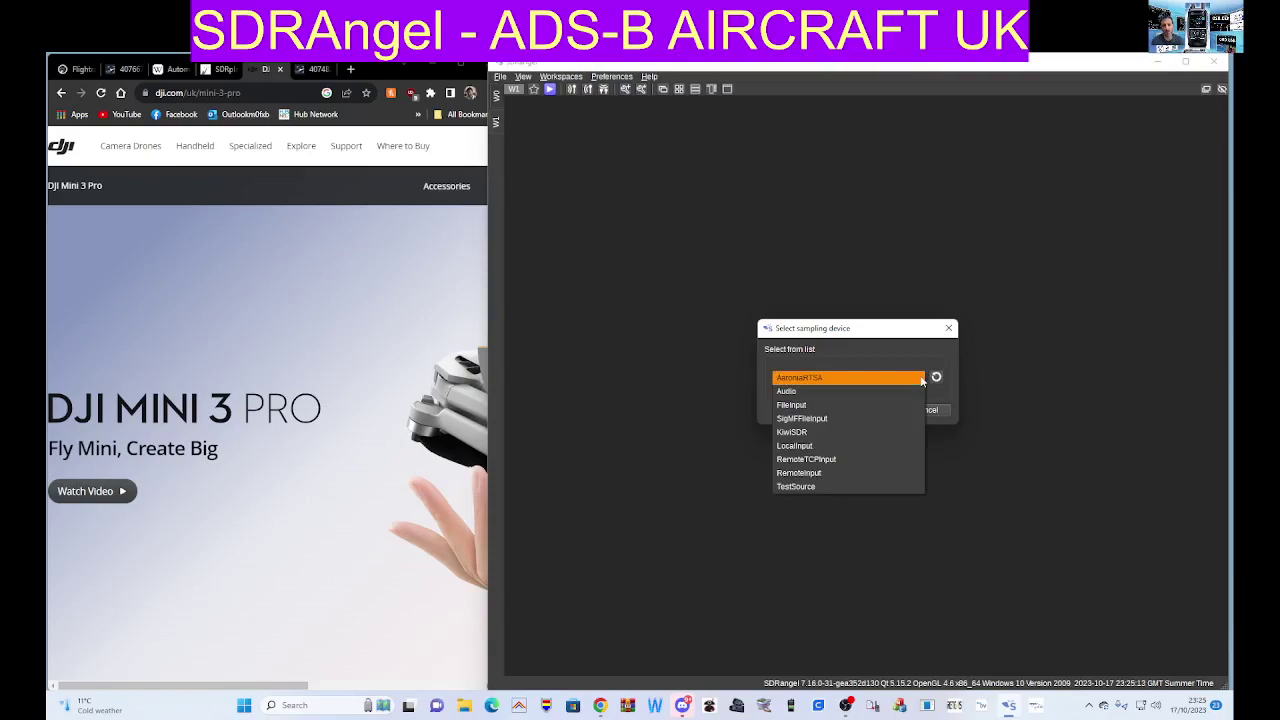
{"action": "left_click", "coordinate": [921, 379]}
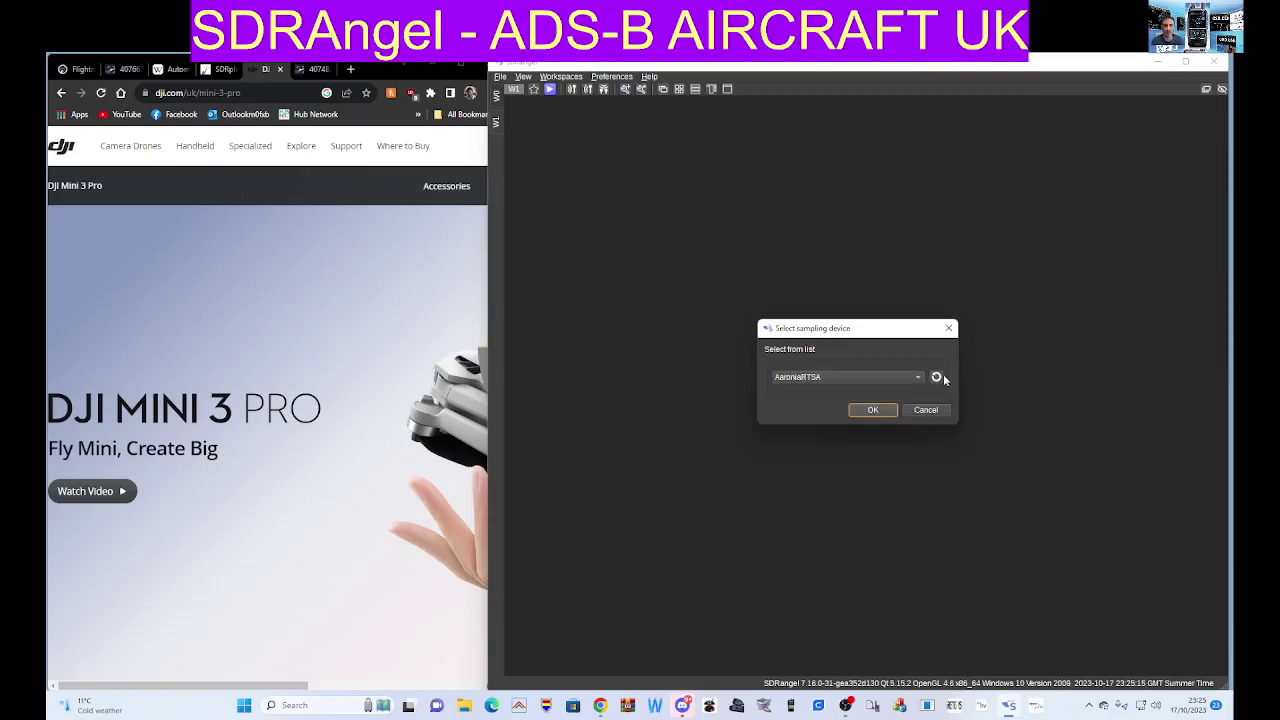
- Refresh the list of sampling devices and check which devices it offers
{"action": "left_click", "coordinate": [938, 378]}
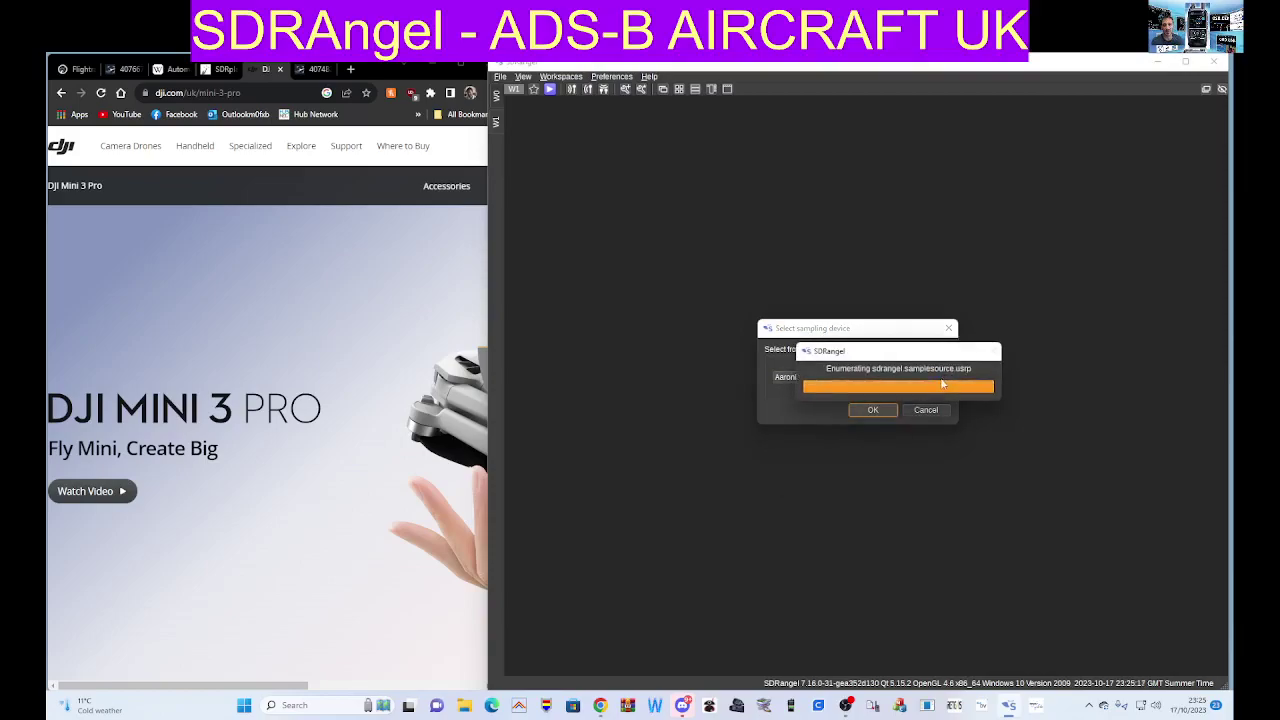
{"action": "left_click", "coordinate": [936, 379]}
{"action": "left_click_drag", "start_coordinate": [886, 332], "coordinate": [822, 252]}
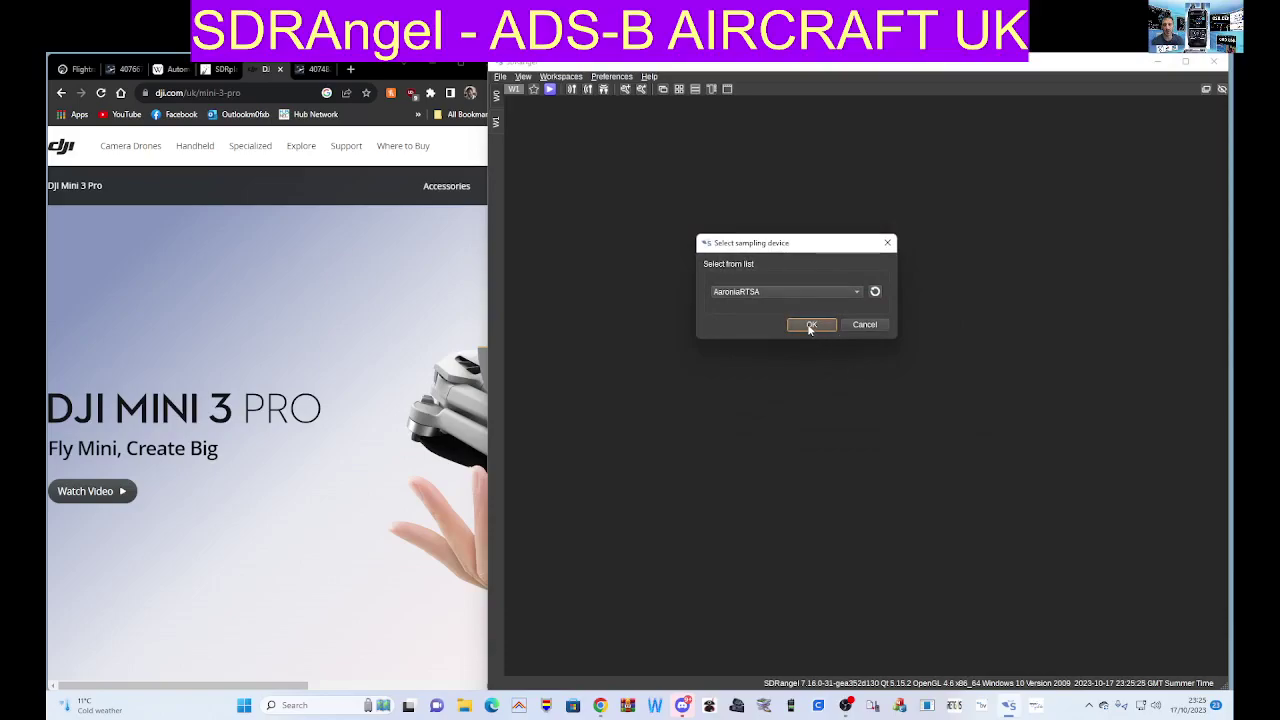
{"action": "left_click", "coordinate": [856, 294]}
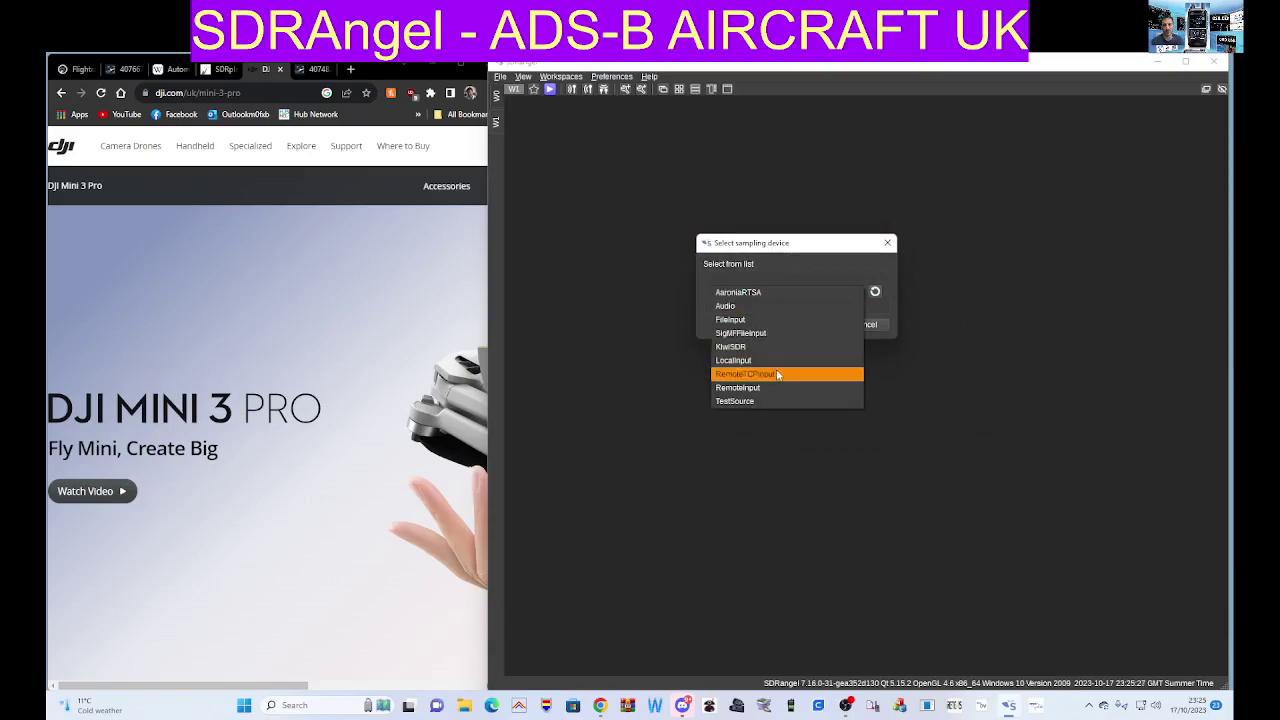
{"action": "left_click", "coordinate": [963, 260]}
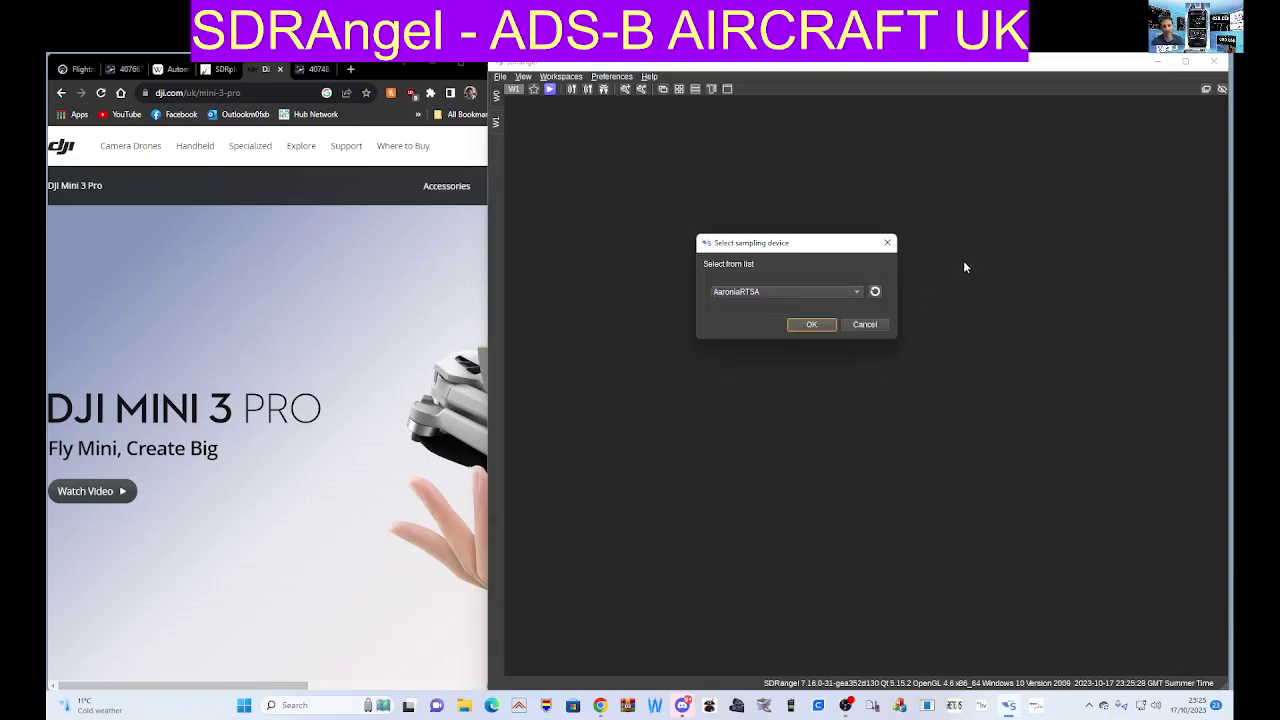
- Dismiss the sampling device selection and switch back and forth between workspaces W0 and W1 to compare their contents
{"action": "left_click", "coordinate": [864, 325]}
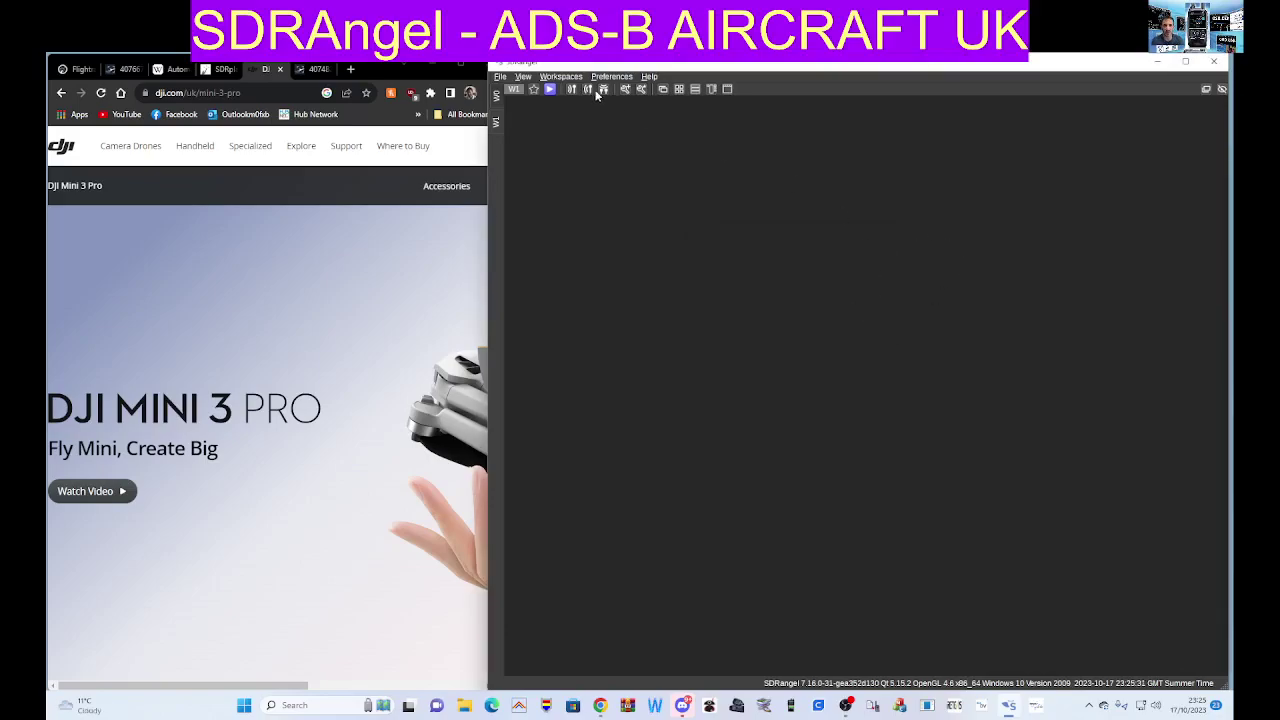
{"action": "left_click", "coordinate": [496, 100]}
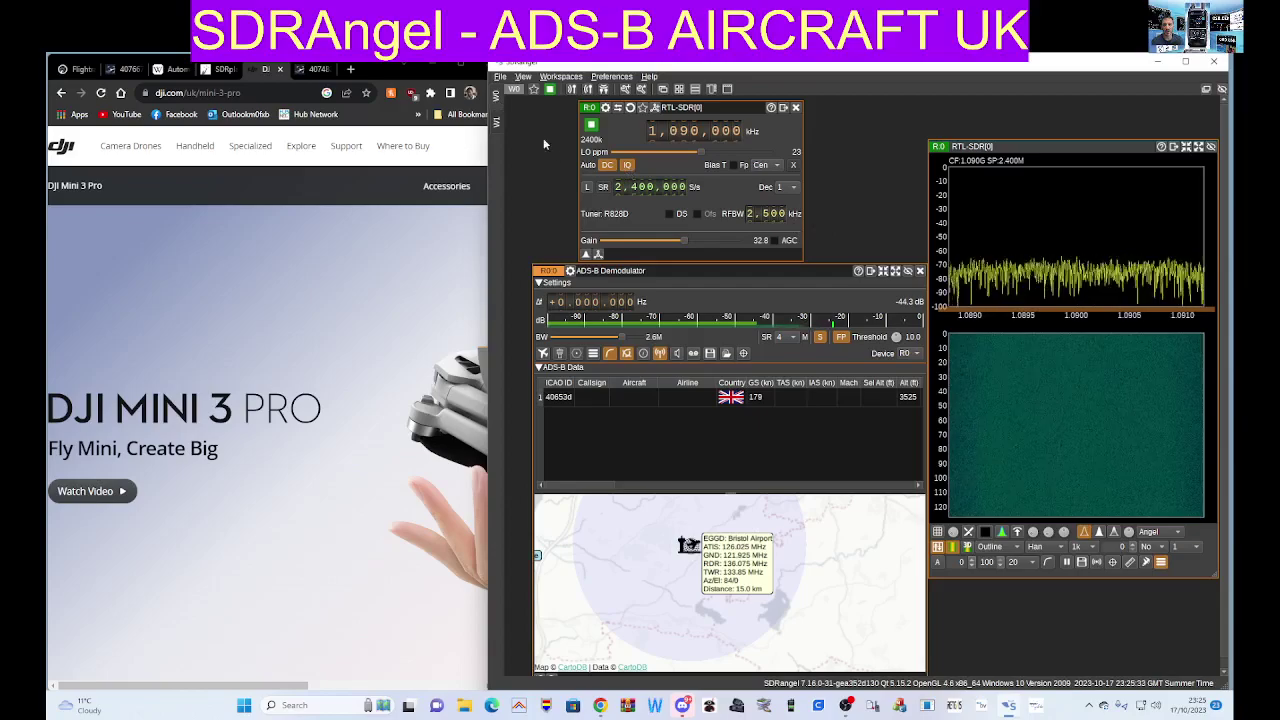
{"action": "left_click", "coordinate": [496, 118]}
{"action": "left_click", "coordinate": [496, 100]}
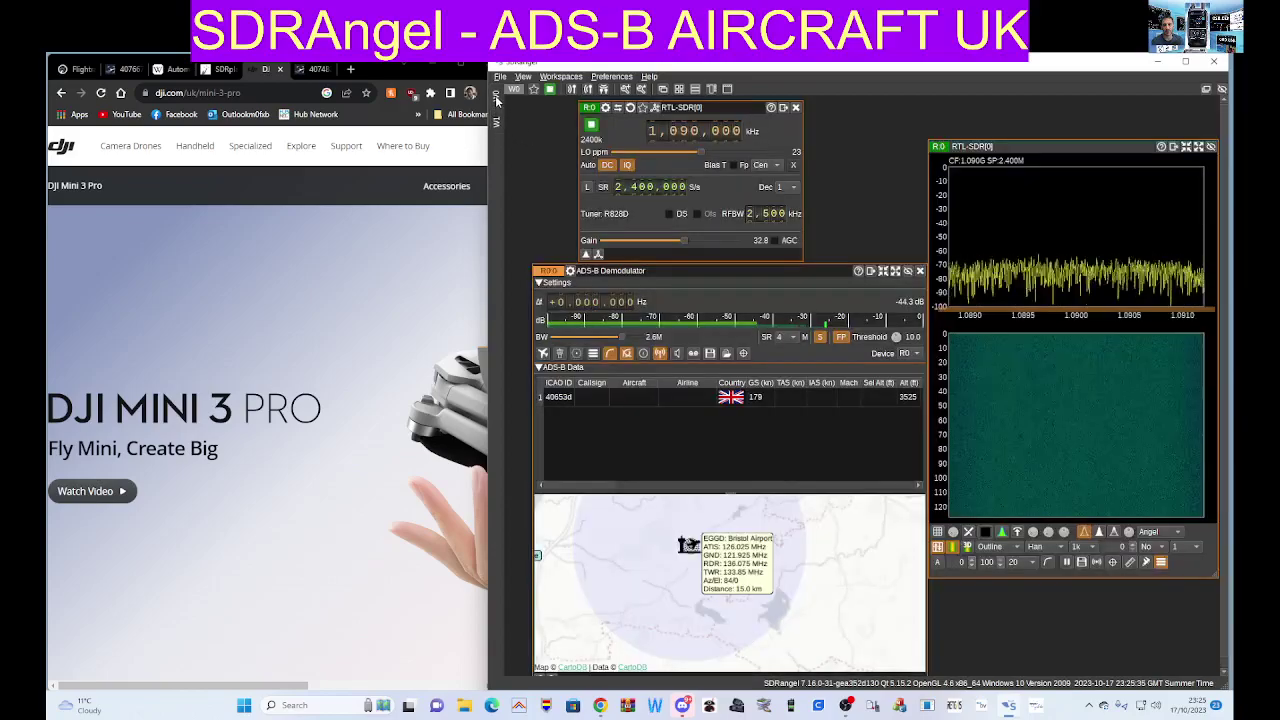
{"action": "left_click", "coordinate": [496, 122]}
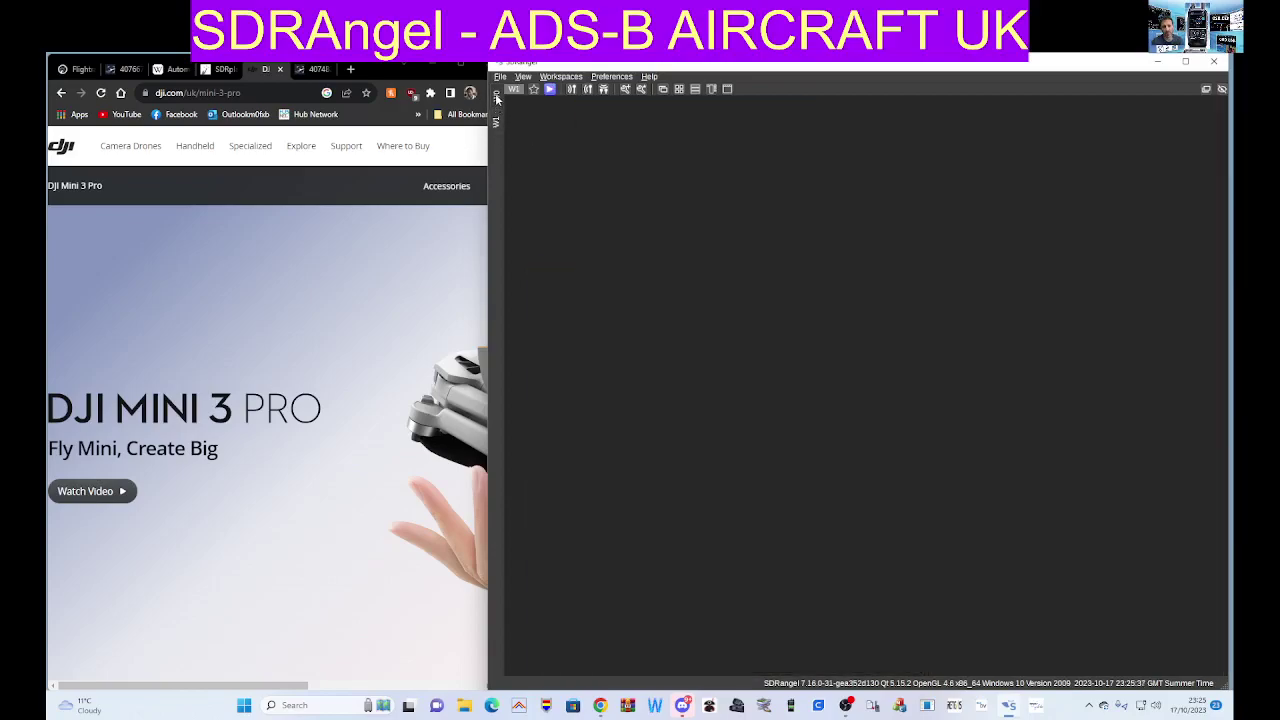
{"action": "left_click", "coordinate": [496, 102]}
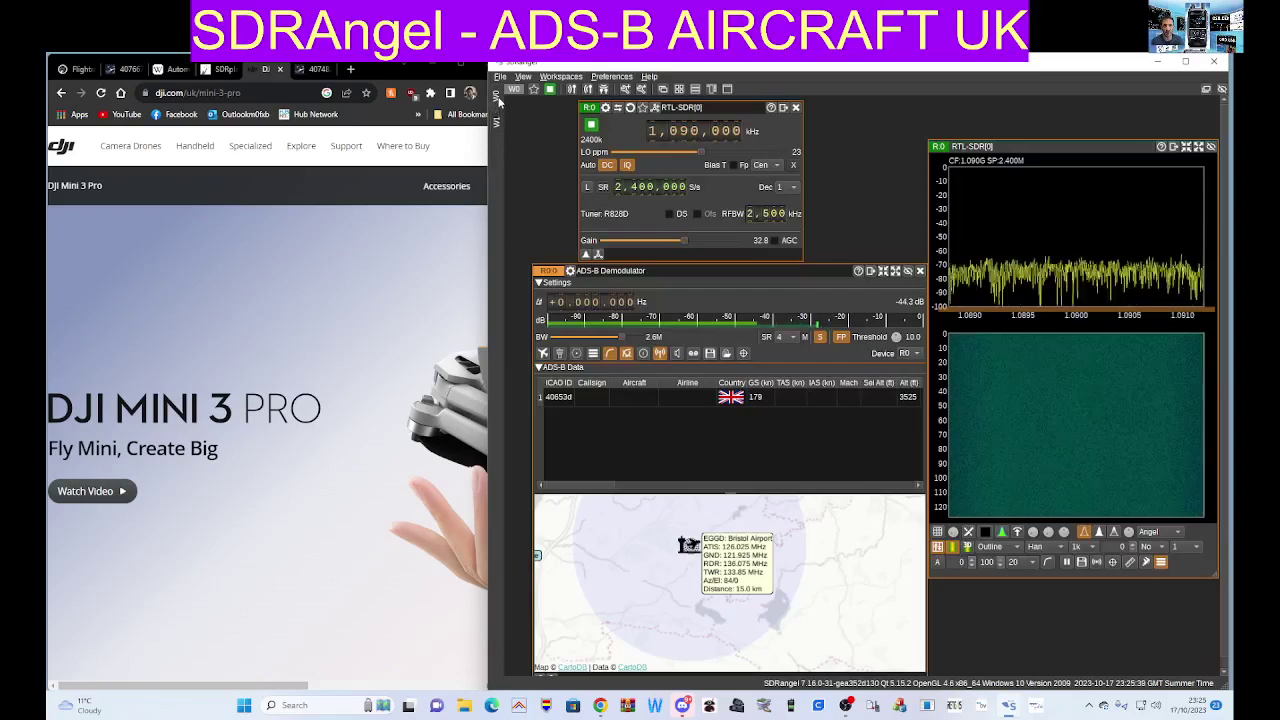
{"action": "left_click", "coordinate": [496, 124]}
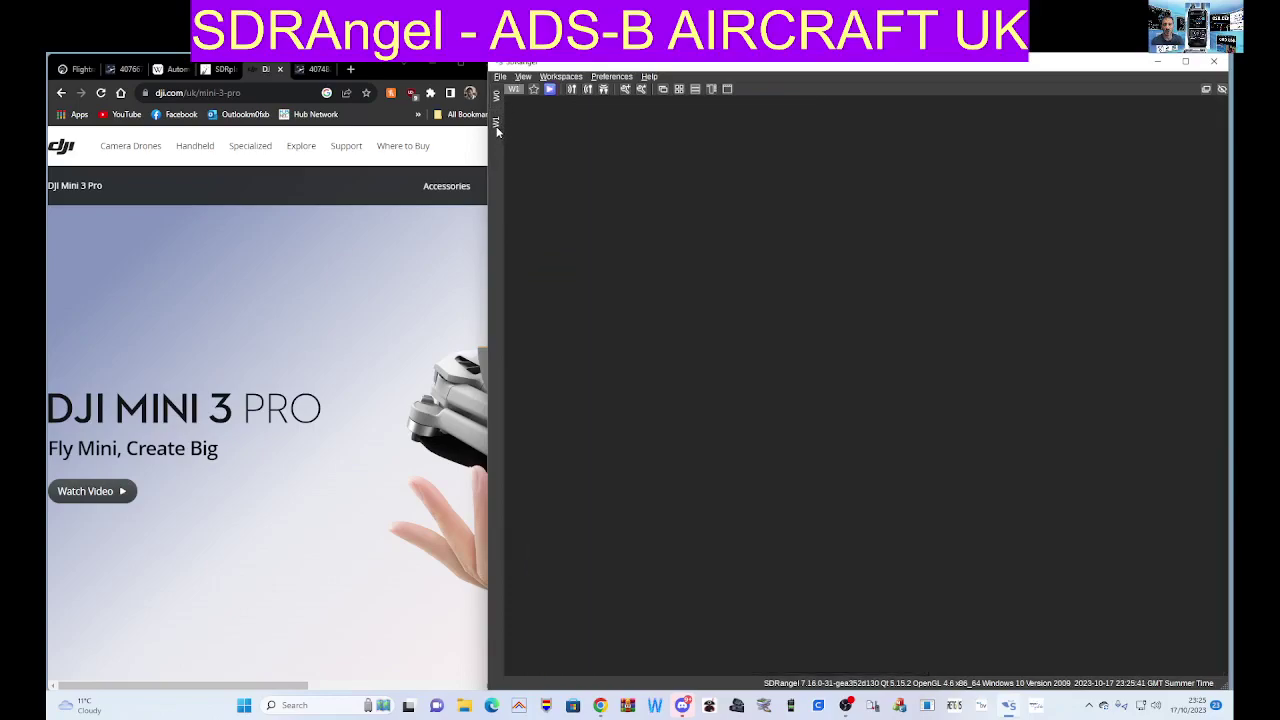
{"action": "left_click", "coordinate": [497, 100]}
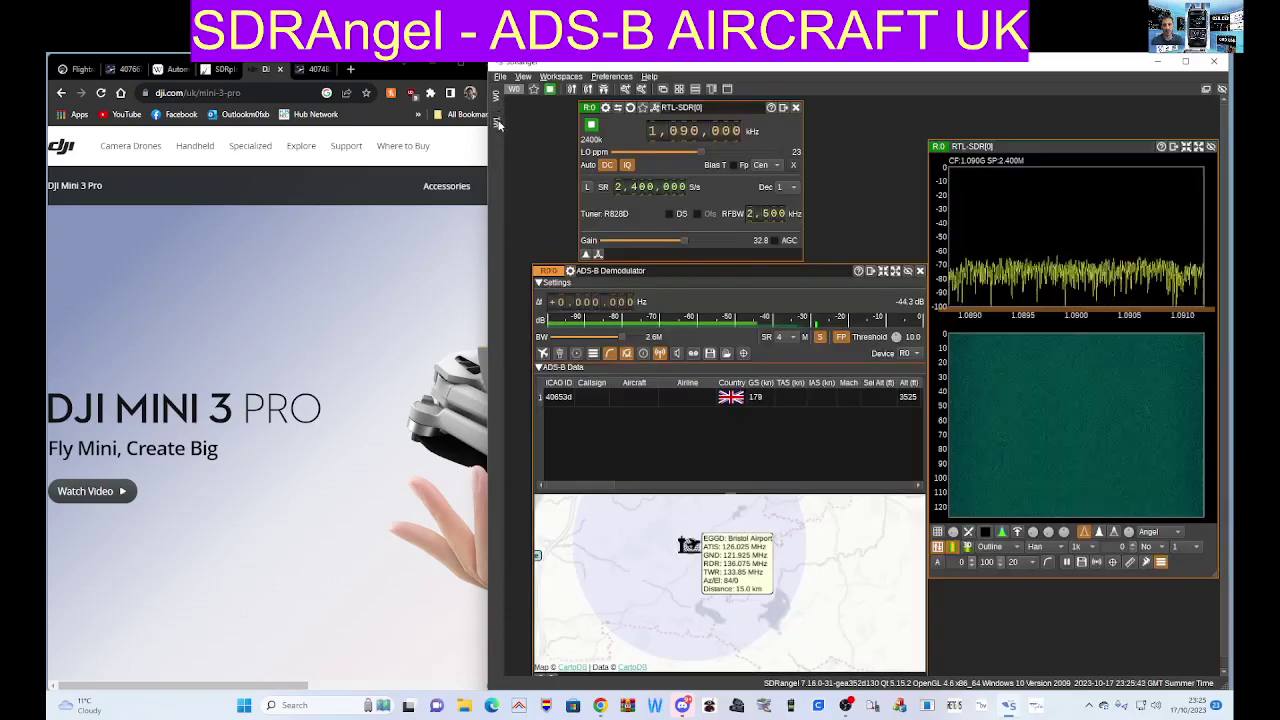
- View the receiver's sampling device selection in workspace W1, dismiss it without choosing a device, and return to workspace W0
{"action": "left_click", "coordinate": [497, 122]}
{"action": "left_click", "coordinate": [571, 90]}
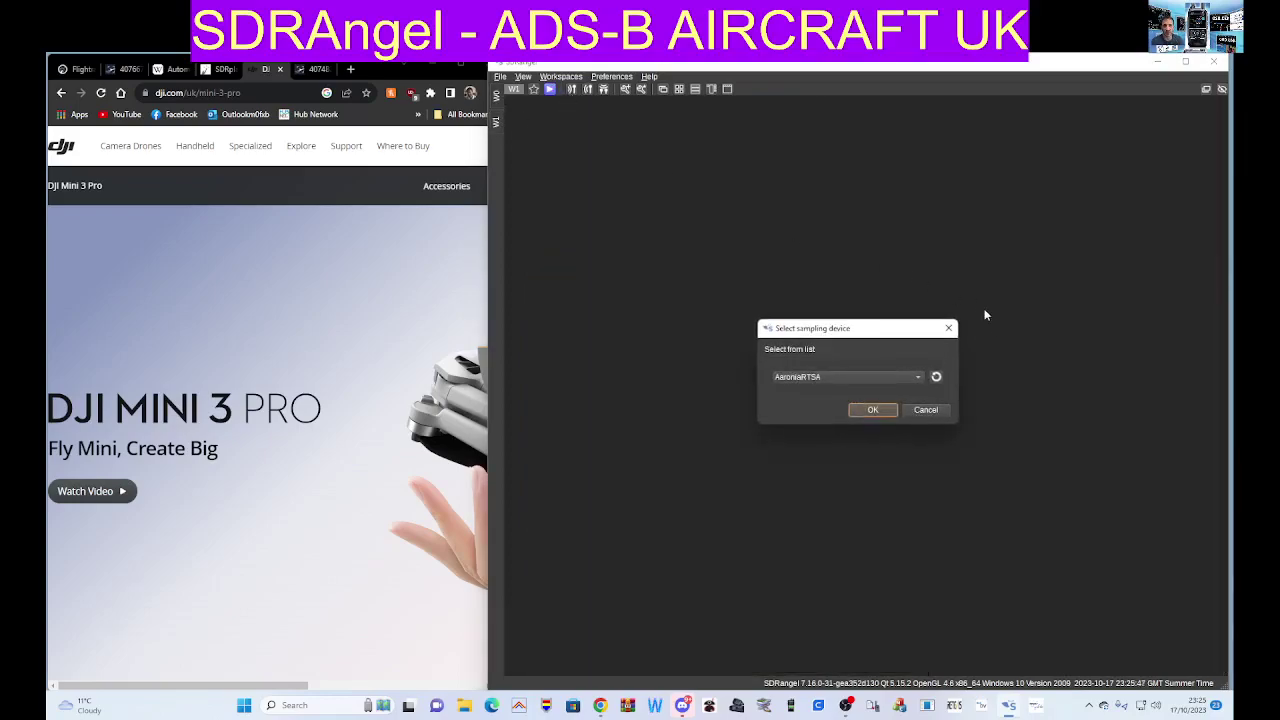
{"action": "left_click", "coordinate": [940, 331]}
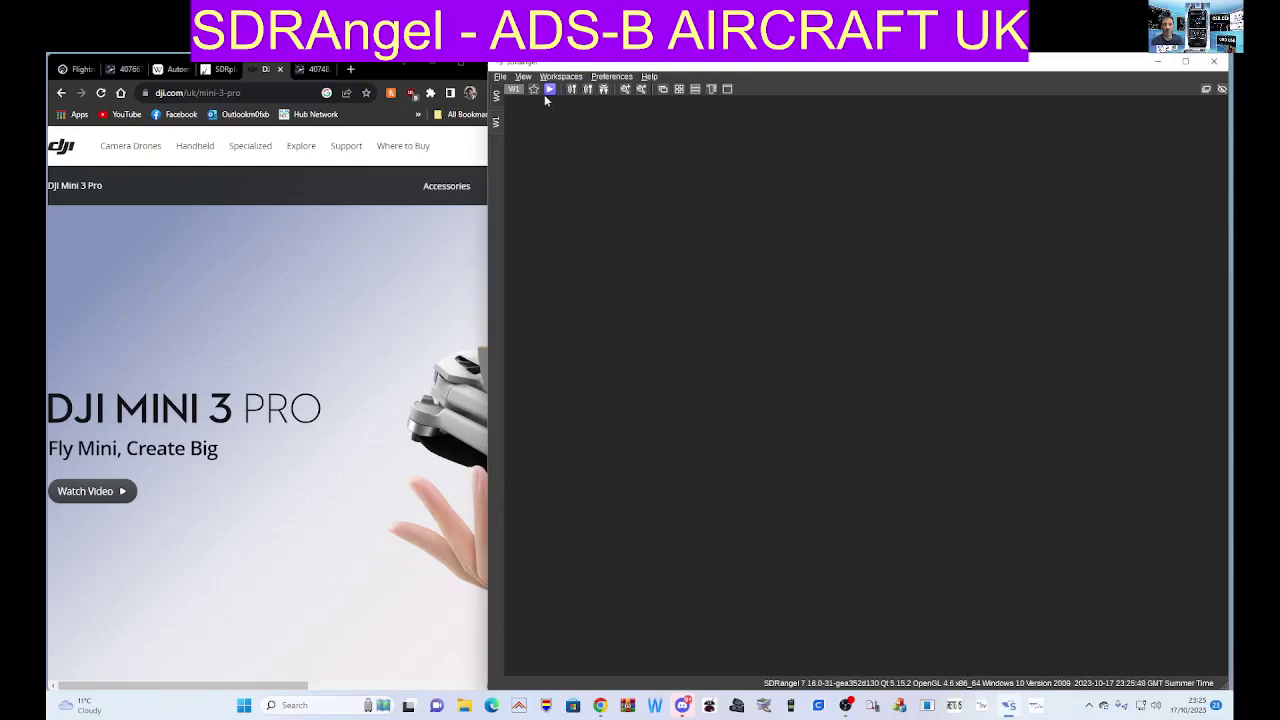
{"action": "left_click", "coordinate": [494, 103]}
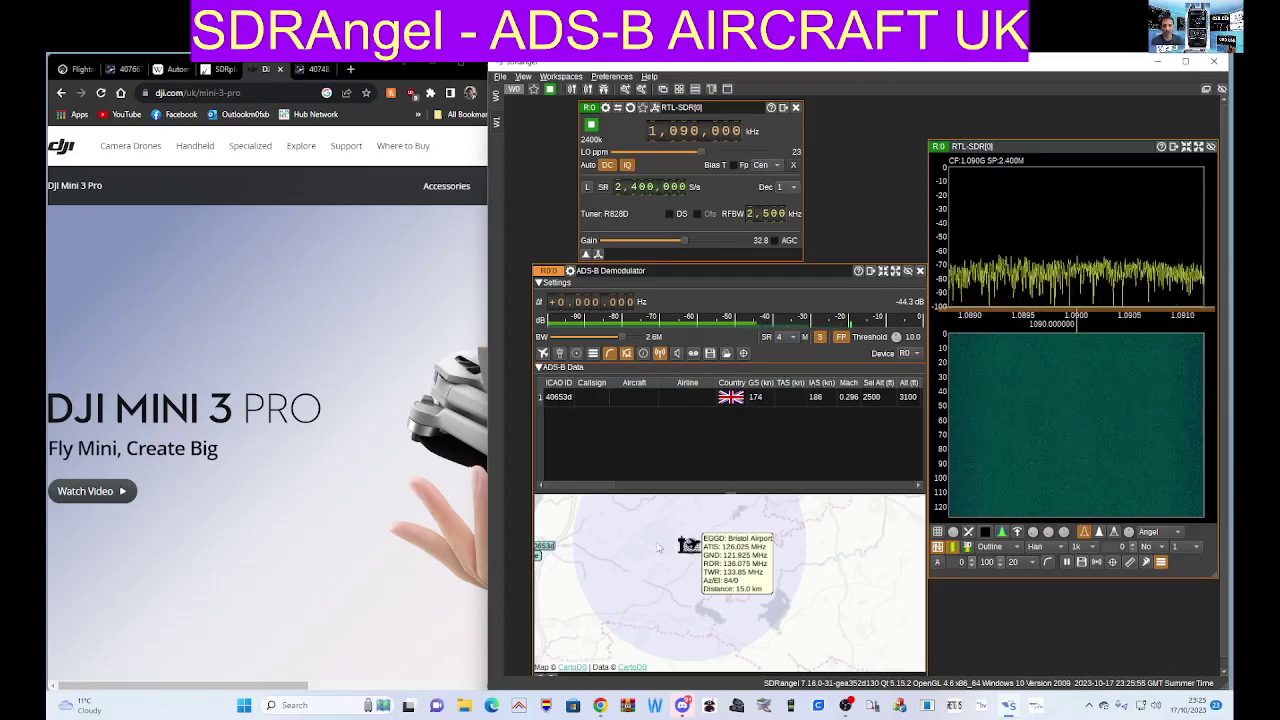
- Switch to Flightradar24 in the browser, close the open flight details and open an easyJet aircraft near Bristol
{"action": "left_click", "coordinate": [76, 69]}
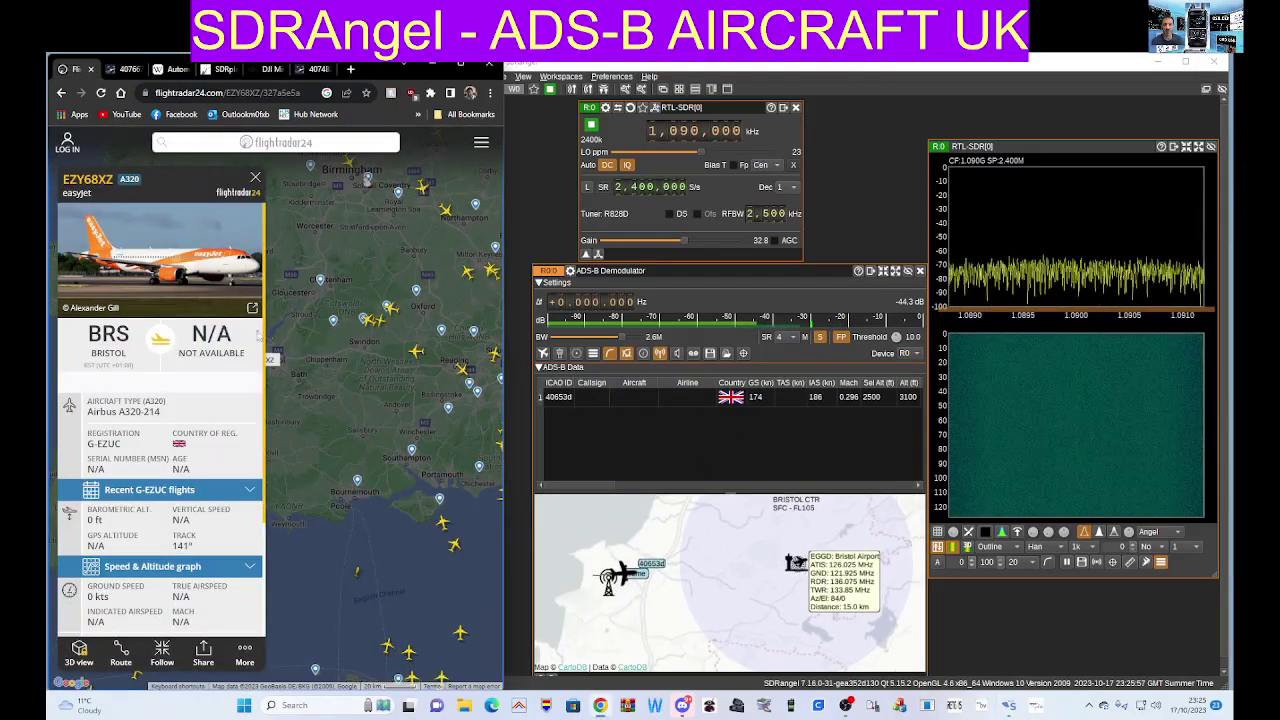
{"action": "left_click", "coordinate": [255, 177]}
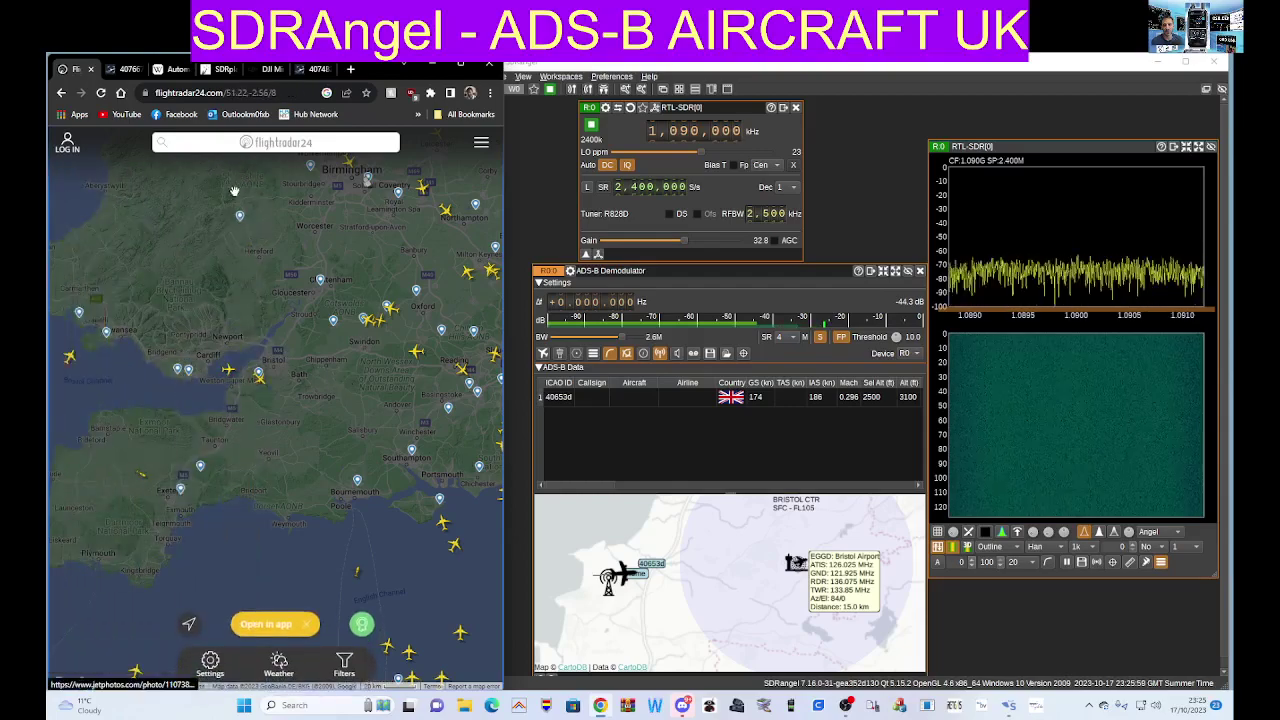
{"action": "left_click", "coordinate": [233, 372]}
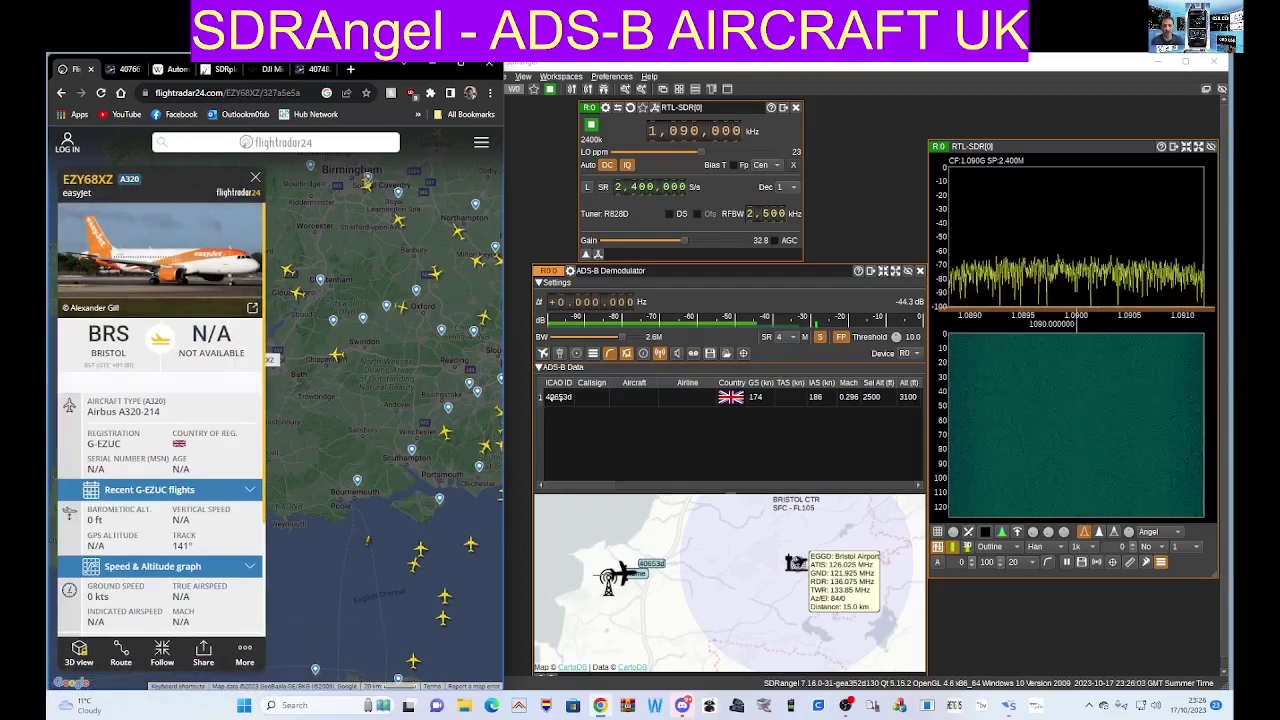
- Select aircraft 40653d in the ADS-B data and compare it with the details of flight EZY68XZ on Flightradar24
{"action": "left_click", "coordinate": [558, 397]}
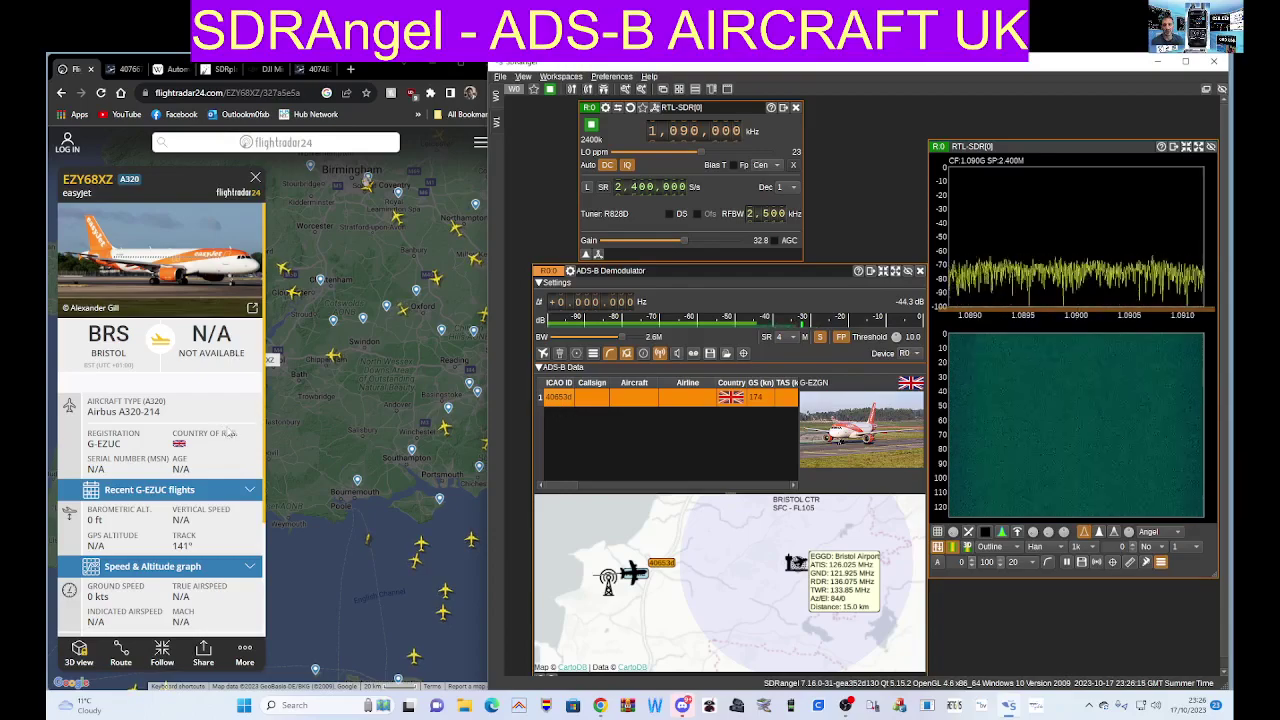
{"action": "scroll", "coordinate": [186, 433], "scroll_direction": "down", "scroll_amount": 3}
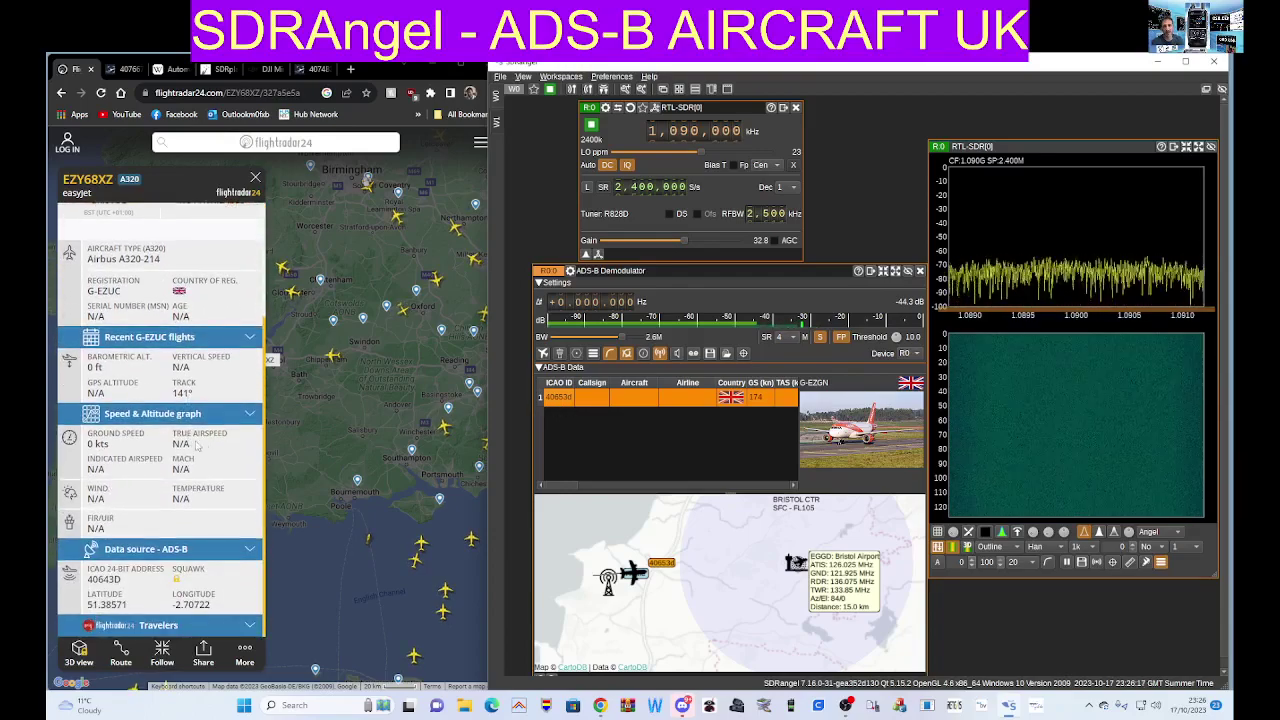
{"action": "scroll", "coordinate": [220, 440], "scroll_direction": "up", "scroll_amount": 3}
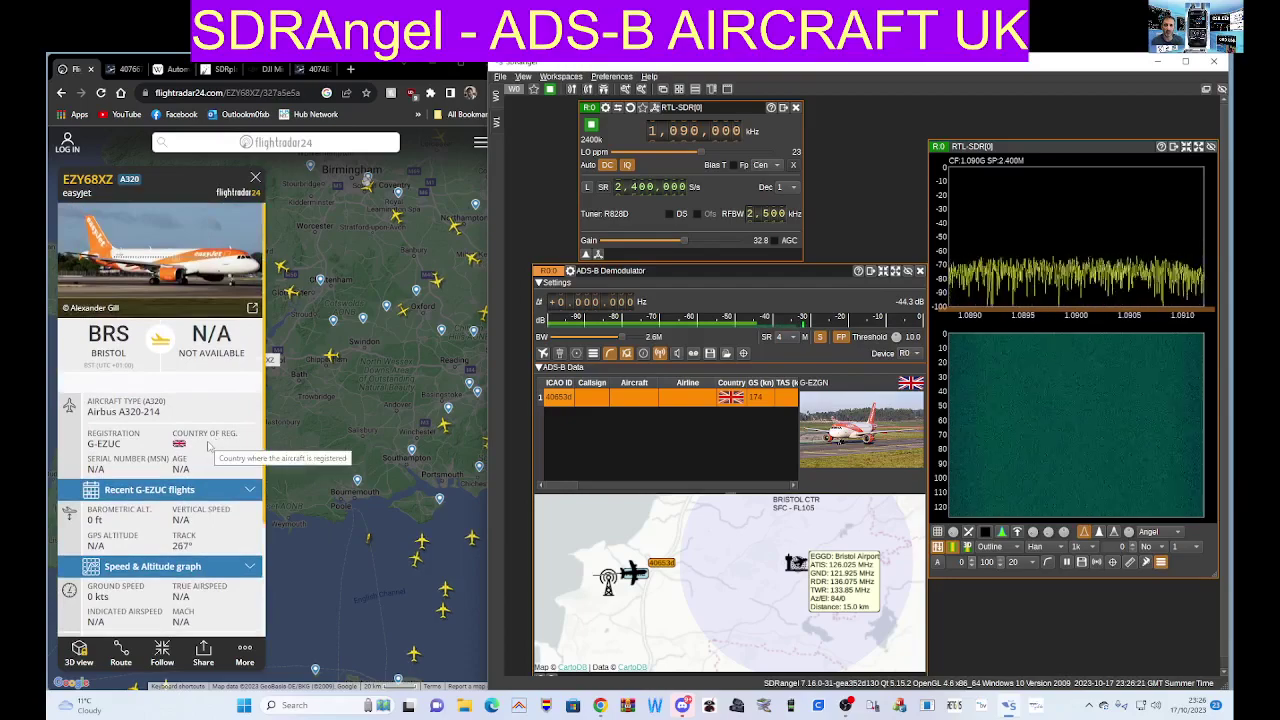
{"action": "scroll", "coordinate": [208, 446], "scroll_direction": "down", "scroll_amount": 3}
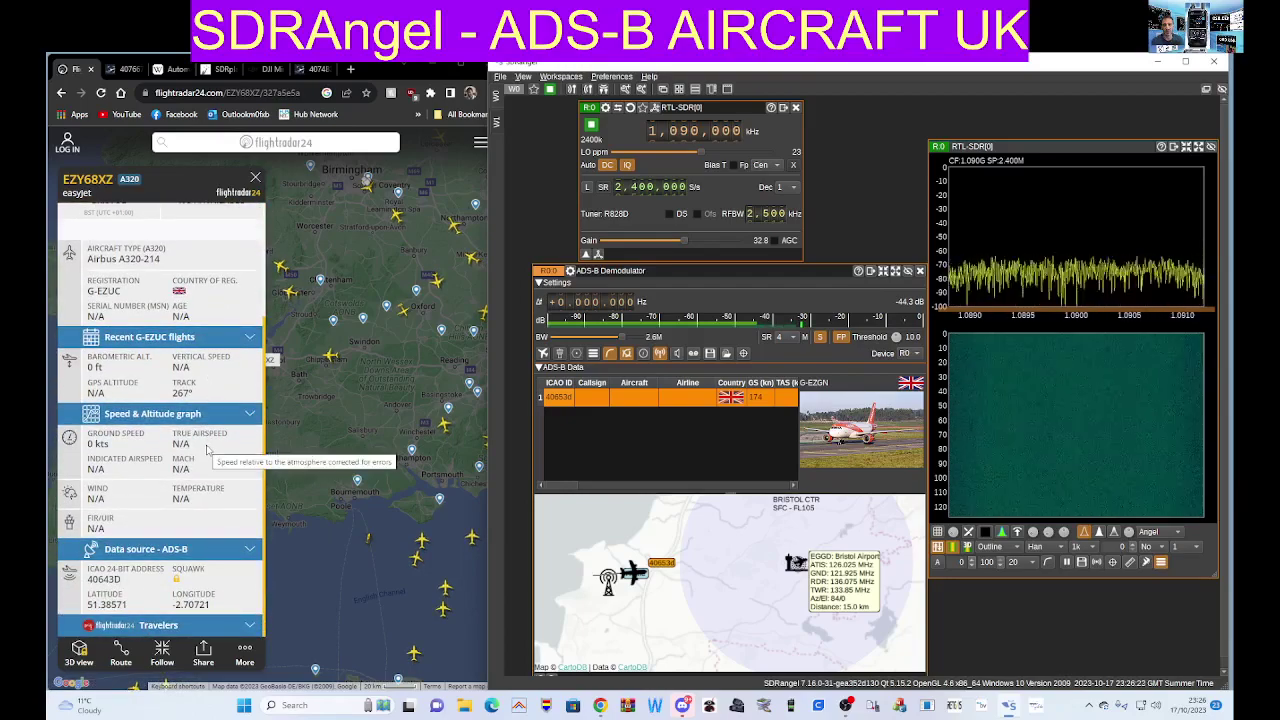
{"action": "scroll", "coordinate": [208, 452], "scroll_direction": "up", "scroll_amount": 3}
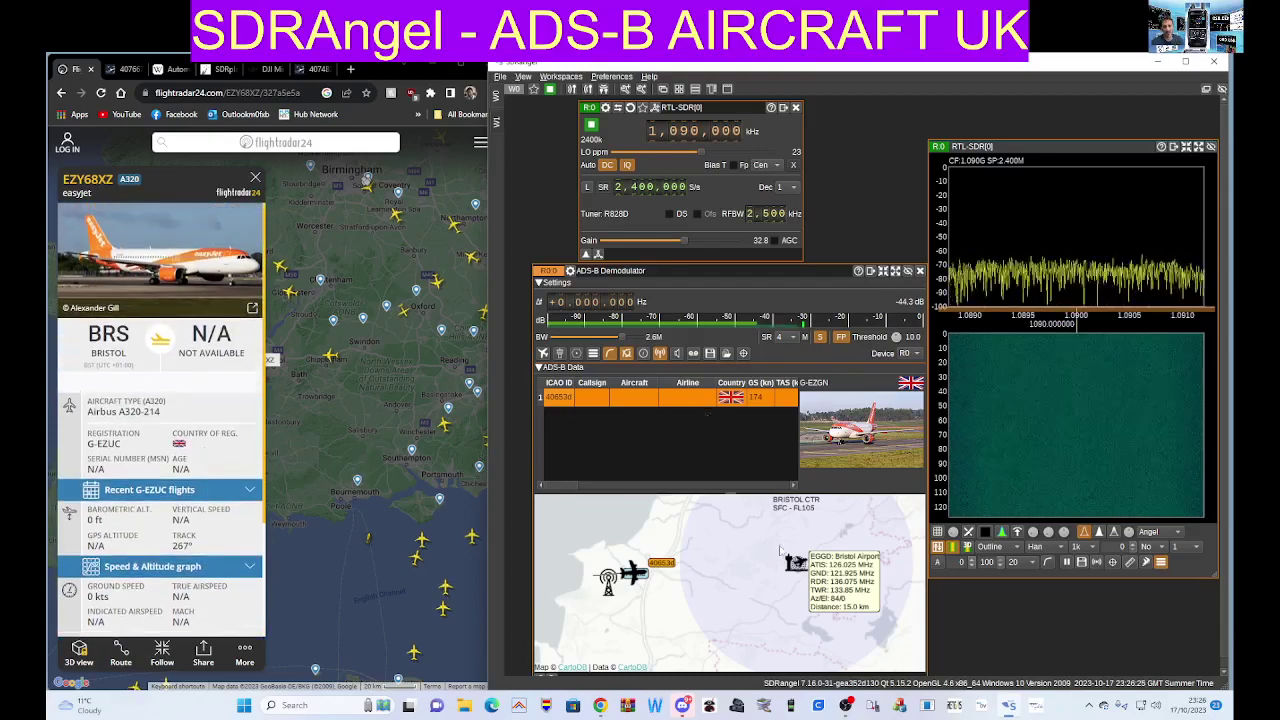
- Open the planespotters.net page from the selected aircraft's photo and examine the picture and details of G-EZGN
{"action": "left_click", "coordinate": [851, 440]}
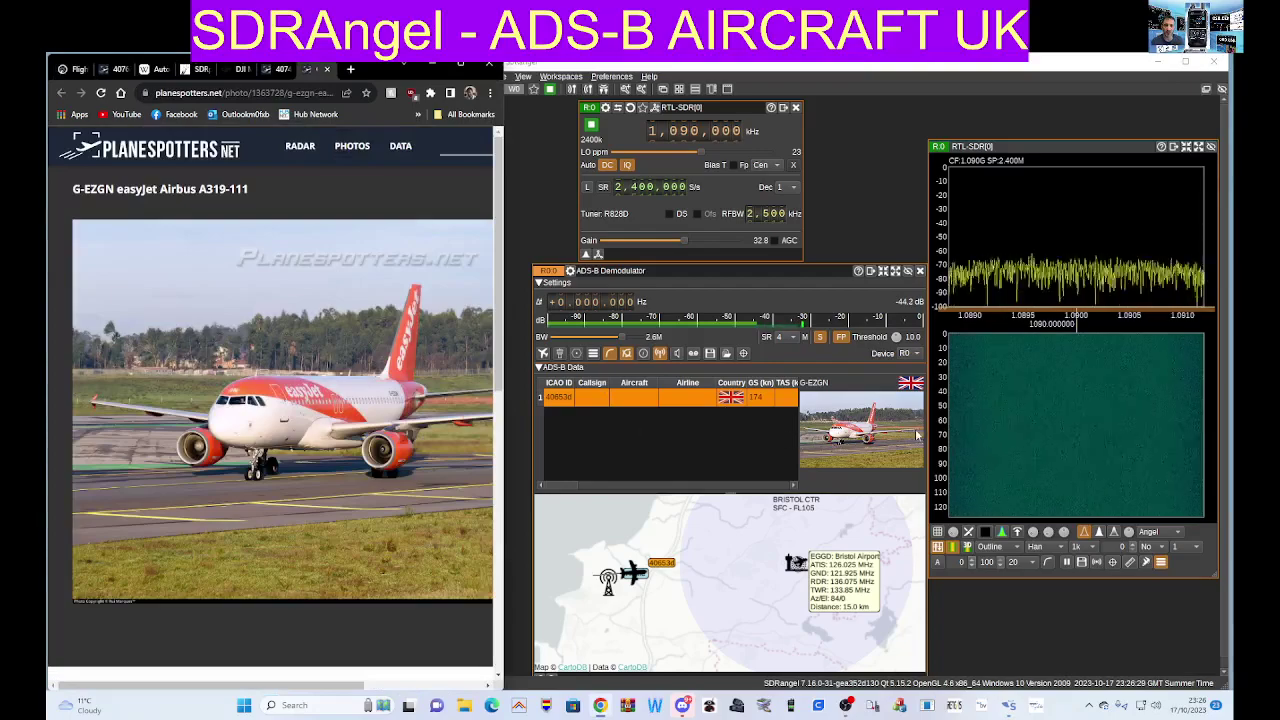
{"action": "left_click", "coordinate": [856, 435]}
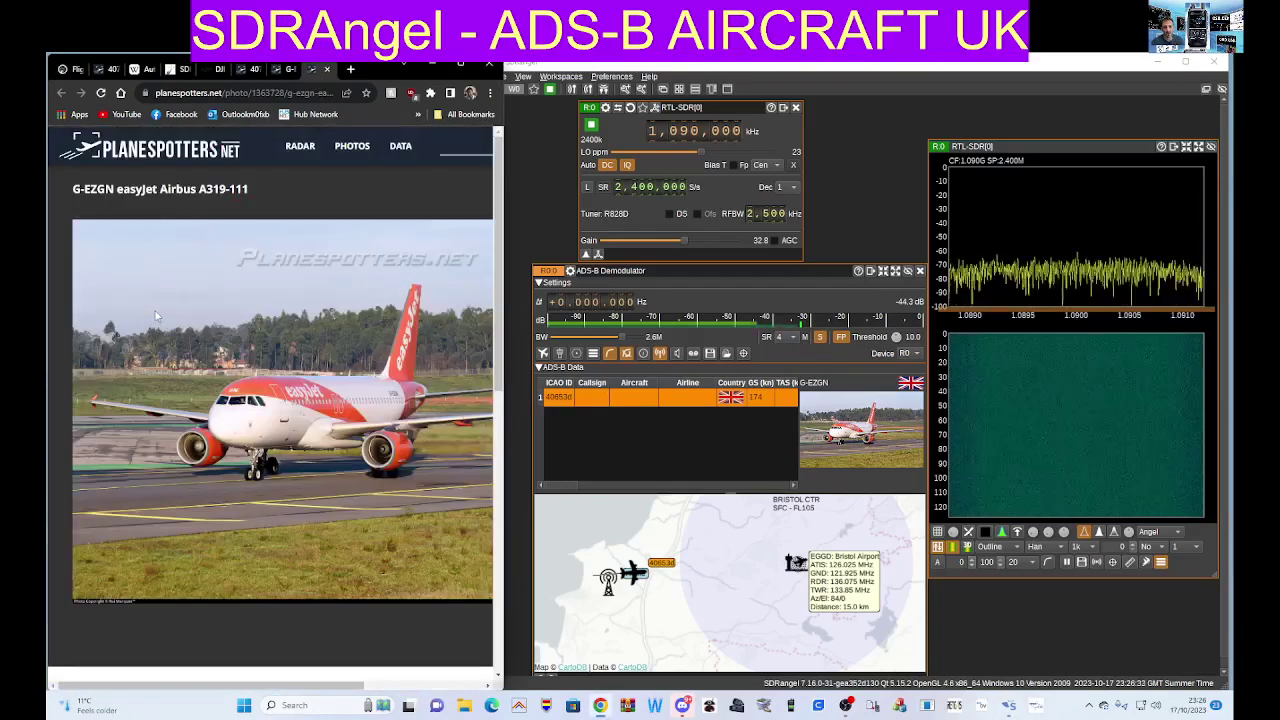
{"action": "scroll", "coordinate": [300, 335], "scroll_direction": "down", "scroll_amount": 3}
{"action": "scroll", "coordinate": [312, 333], "scroll_direction": "up", "scroll_amount": 3}
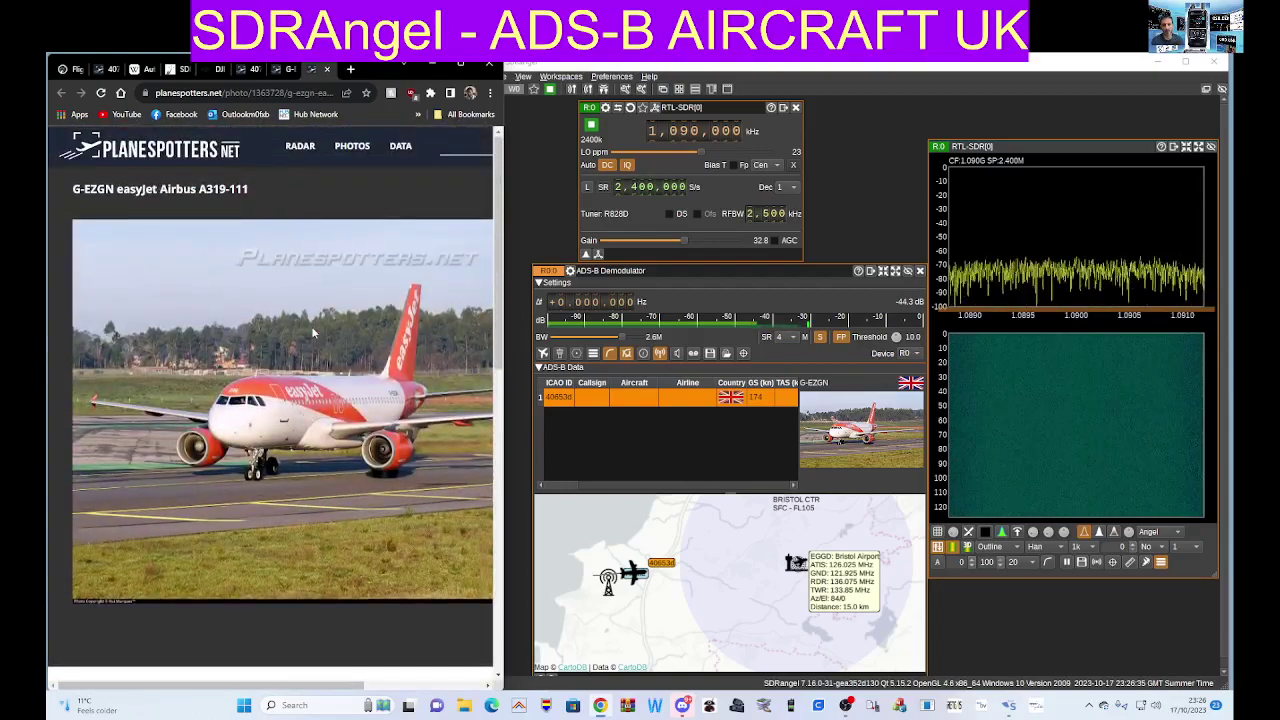
{"action": "scroll", "coordinate": [312, 333], "scroll_direction": "down", "scroll_amount": 4}
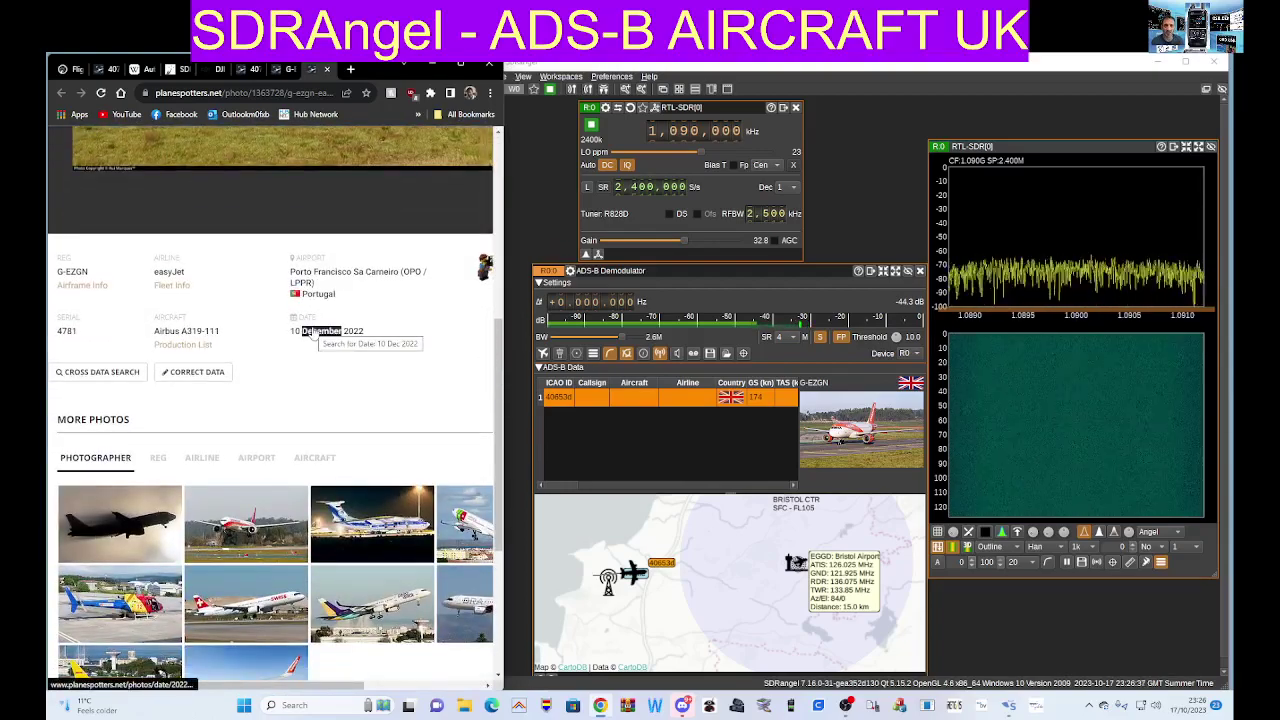
{"action": "scroll", "coordinate": [316, 338], "scroll_direction": "up", "scroll_amount": 4}
- Return to Flightradar24, check the aircraft near Bristol until flight EZY64WK is open, and close its details after reading them
{"action": "left_click", "coordinate": [68, 69]}
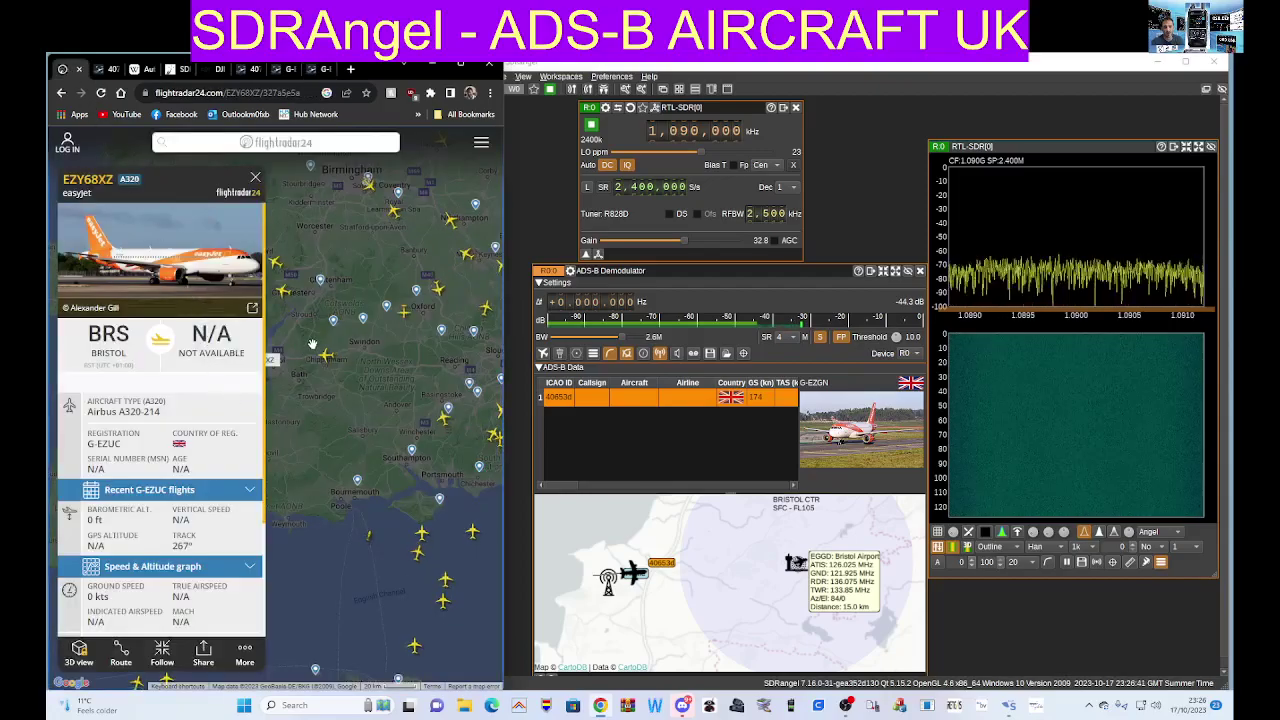
{"action": "left_click", "coordinate": [278, 326]}
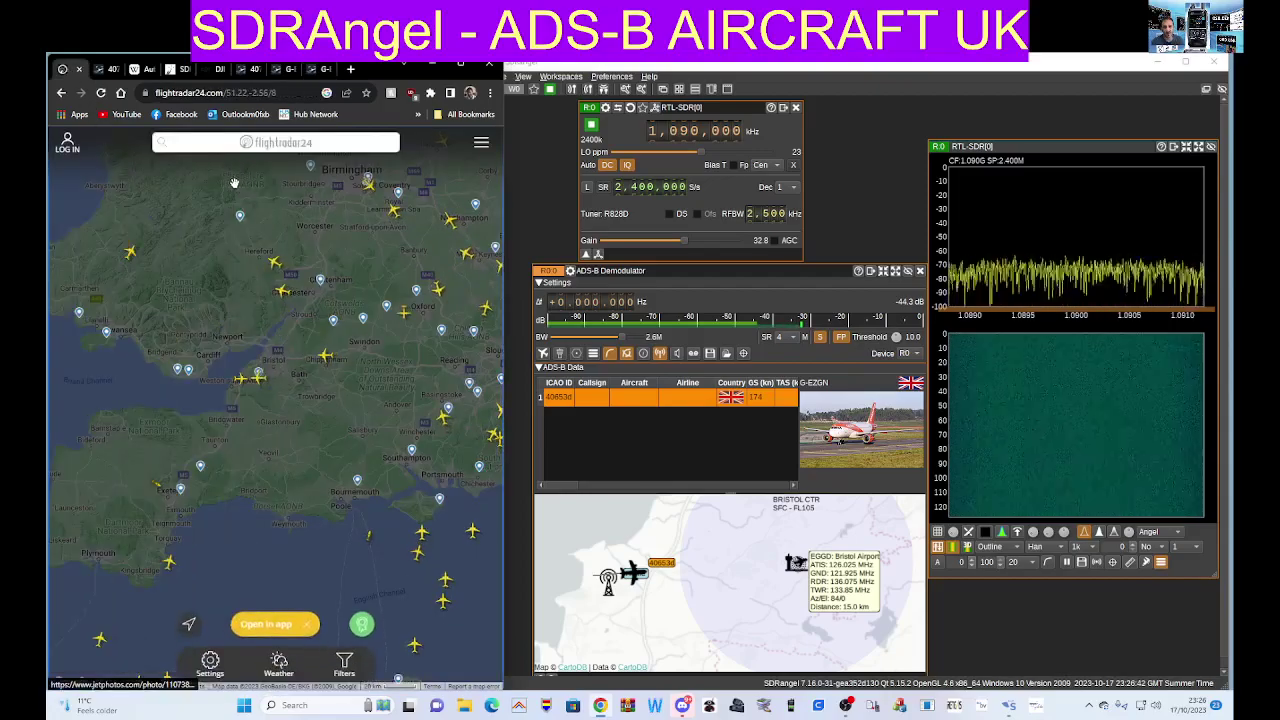
{"action": "left_click", "coordinate": [259, 381]}
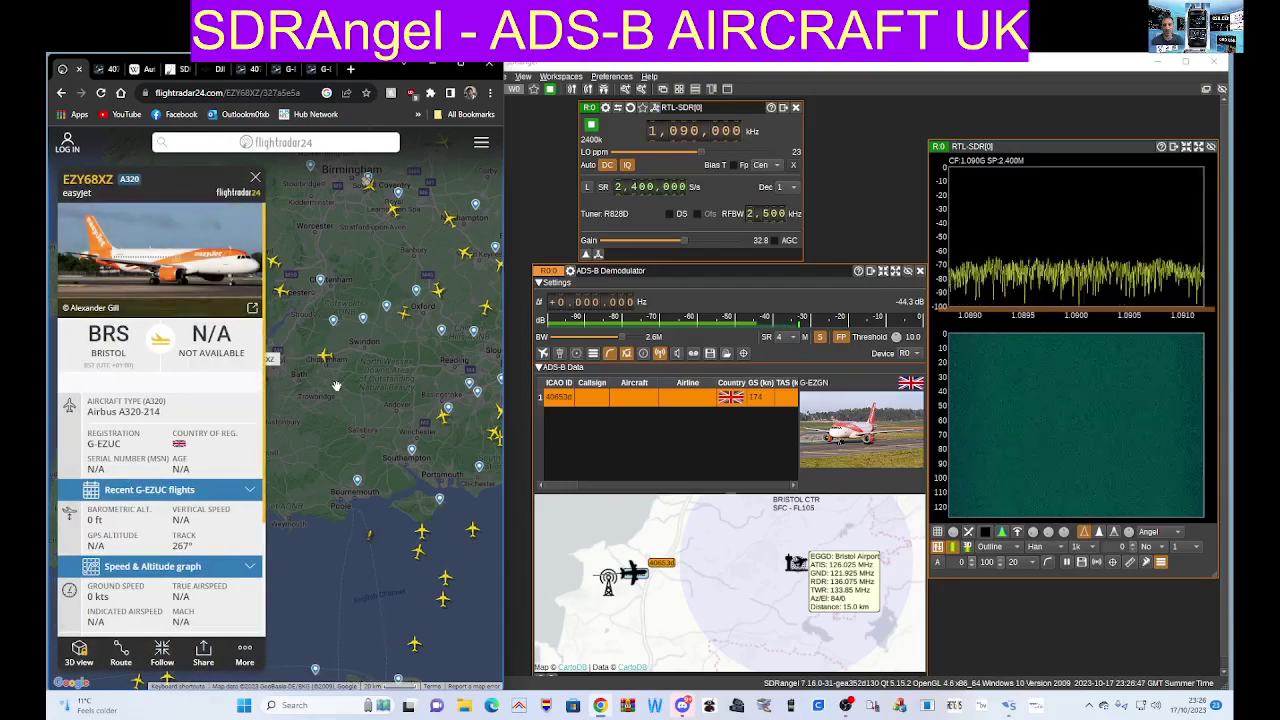
{"action": "left_click", "coordinate": [288, 350]}
{"action": "left_click", "coordinate": [244, 372]}
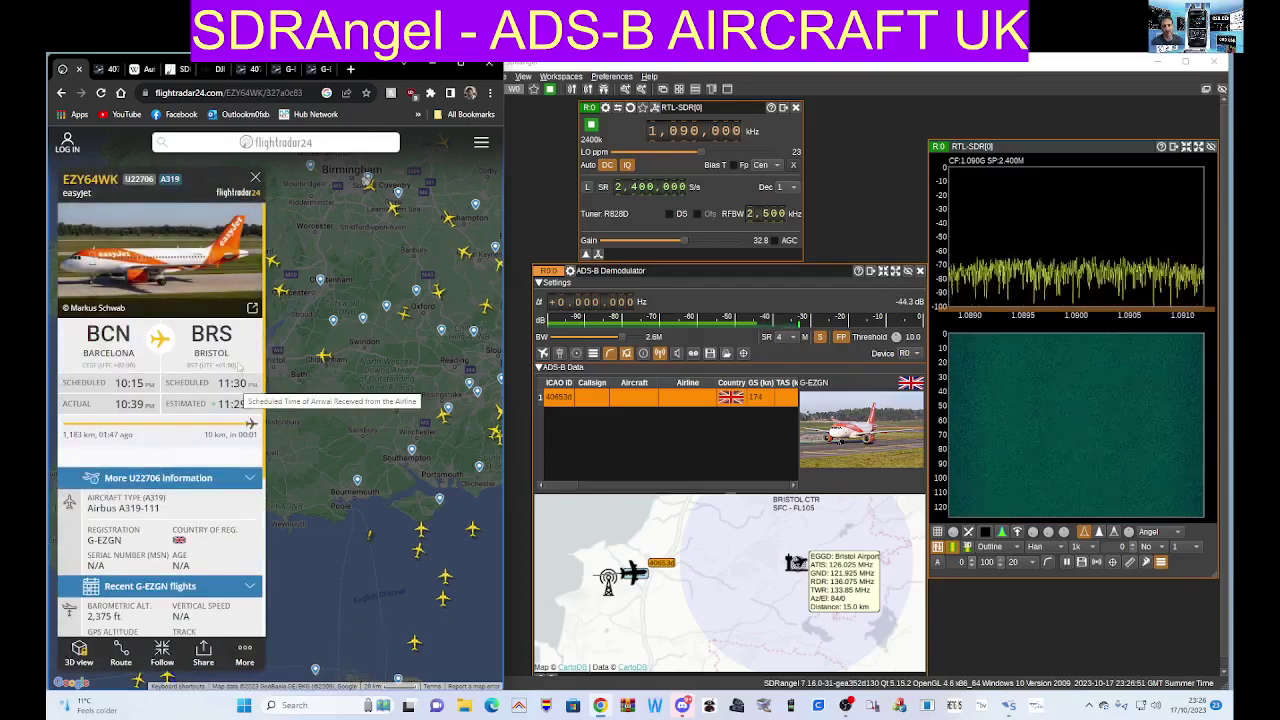
{"action": "left_click", "coordinate": [255, 178]}
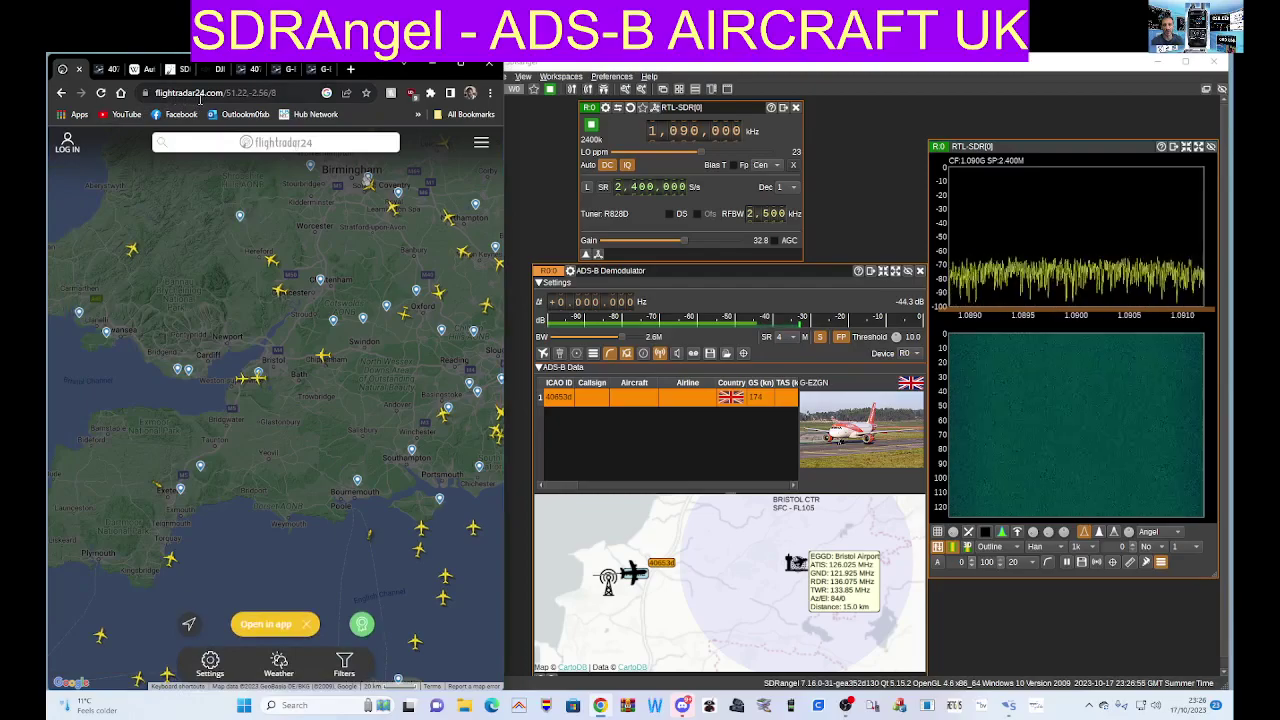
- Look through the open planespotters.net, SDRplay and DJI pages, ending on the G-EZGN easyJet Airbus A319-111 photo page
{"action": "left_click", "coordinate": [100, 72]}
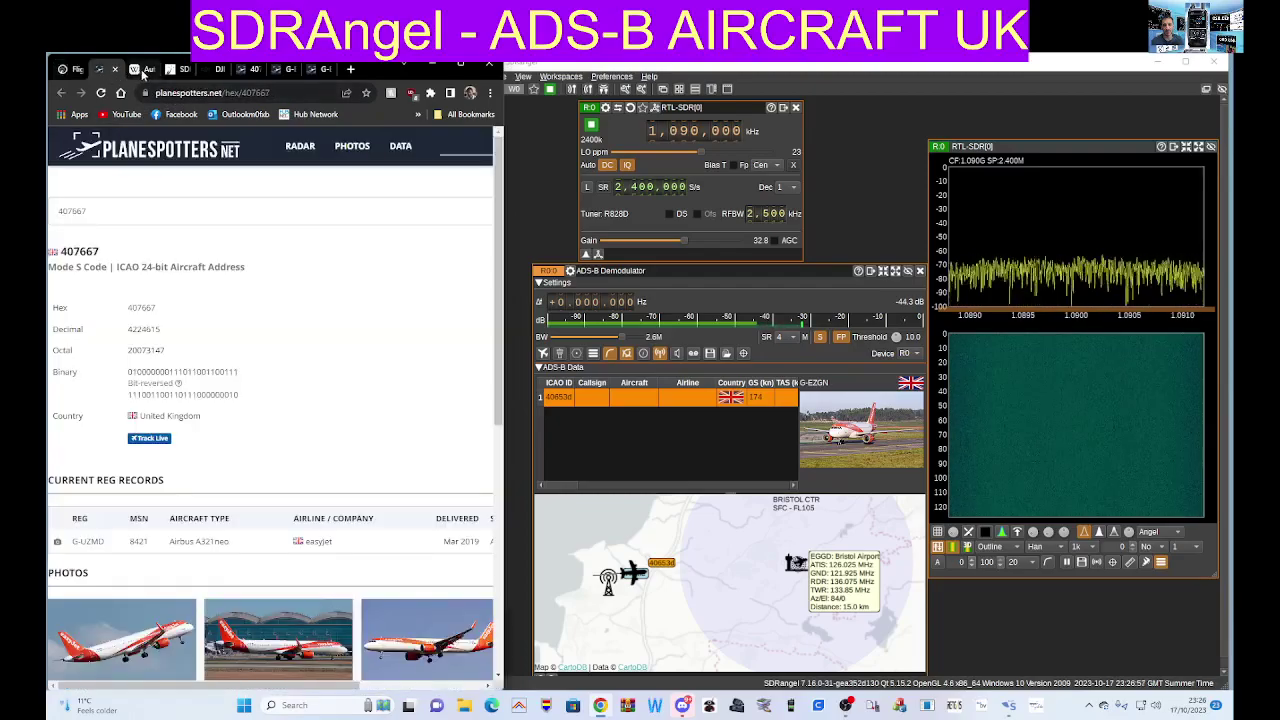
{"action": "left_click", "coordinate": [143, 70]}
{"action": "left_click", "coordinate": [172, 72]}
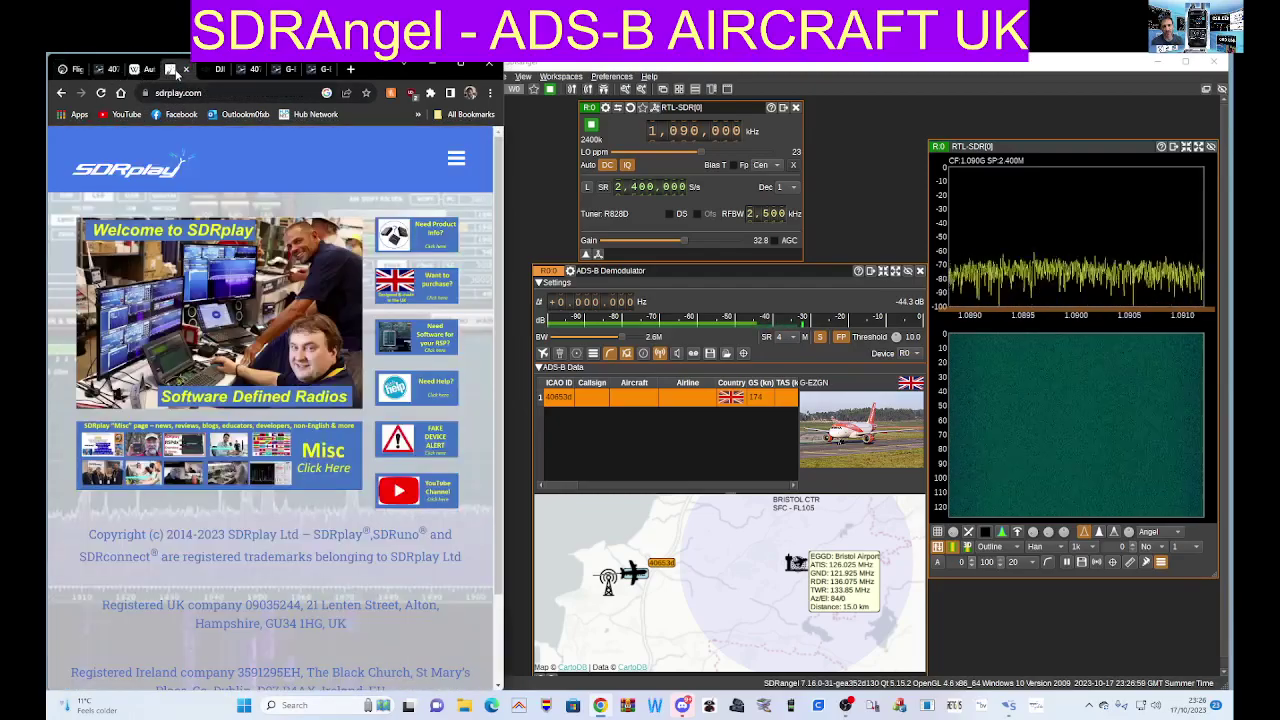
{"action": "left_click", "coordinate": [207, 72]}
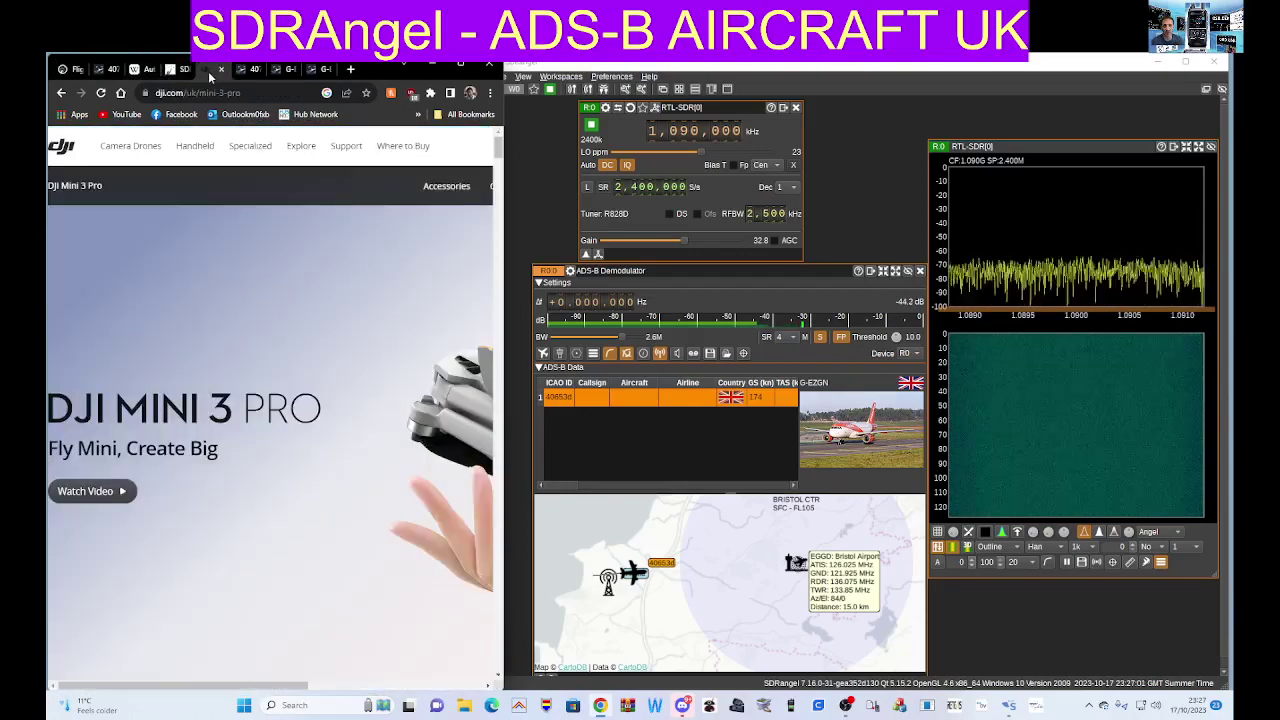
{"action": "left_click", "coordinate": [70, 70]}
{"action": "left_click", "coordinate": [110, 67]}
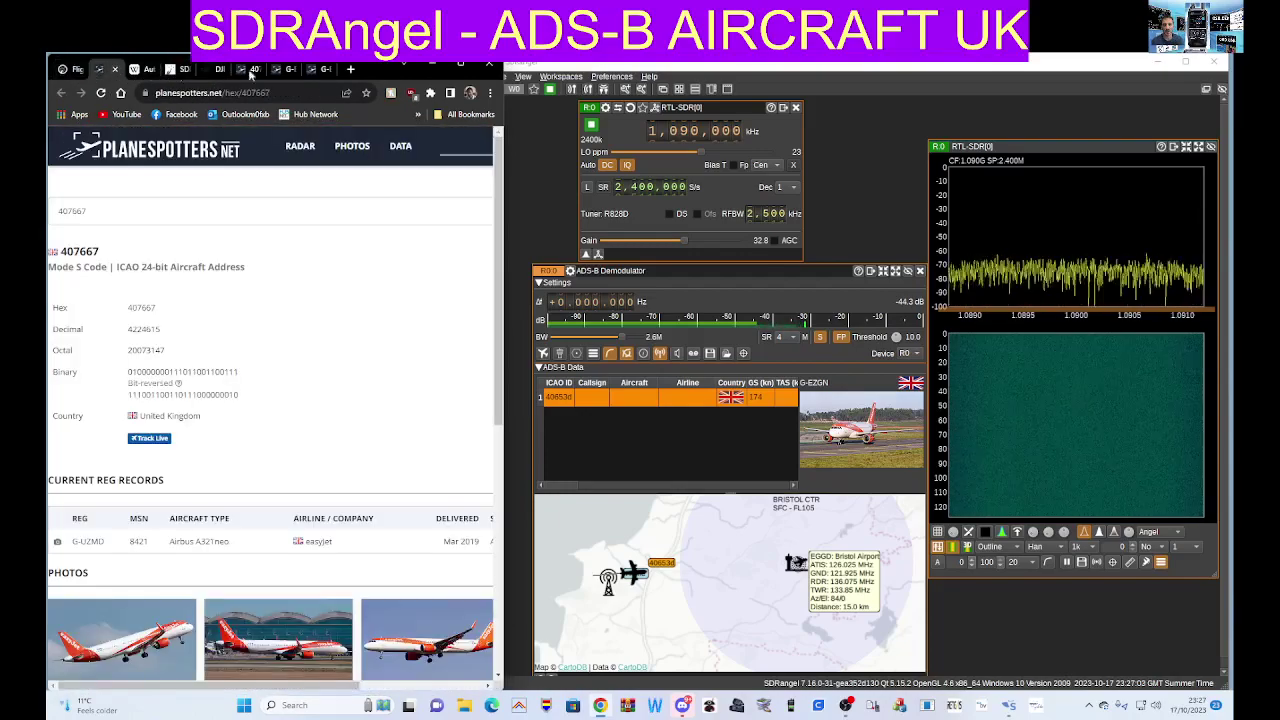
{"action": "left_click", "coordinate": [308, 70]}
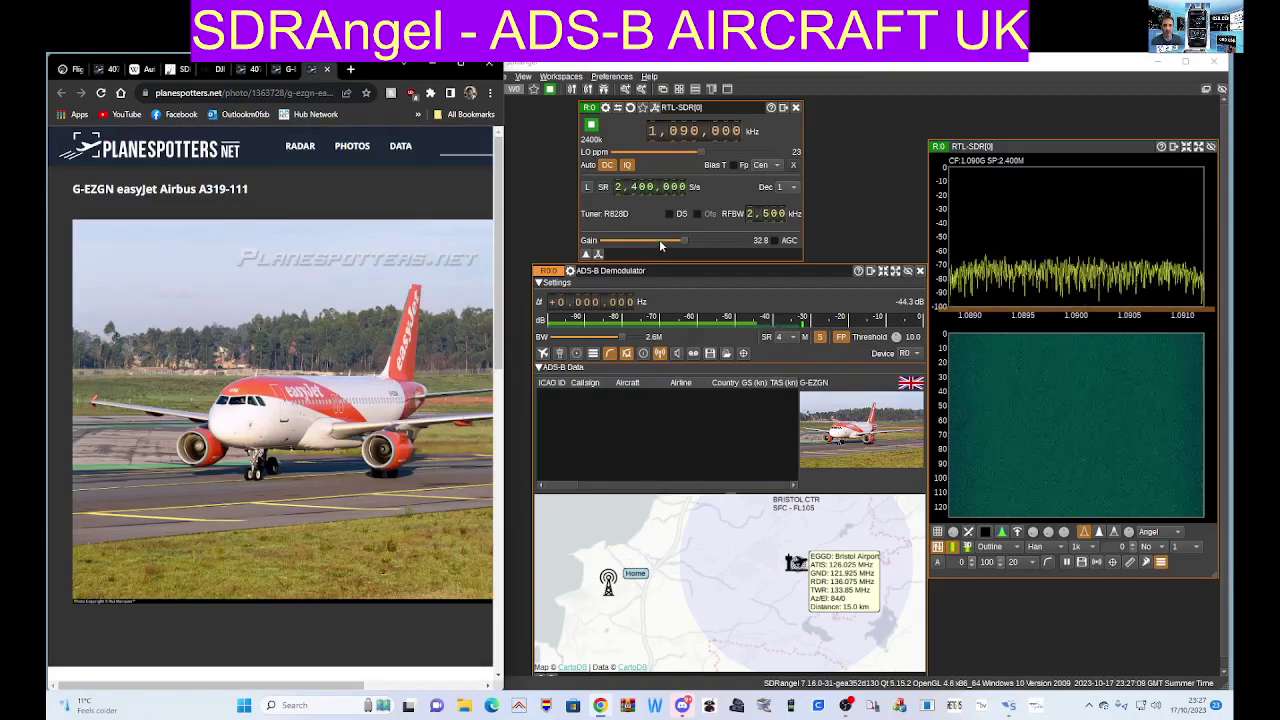
- Close the ADS-B Demodulator and the RTL-SDR receiver to clear workspace W0
{"action": "mouse_move", "coordinate": [759, 271]}
{"action": "left_mouse_down"}
{"action": "mouse_move", "coordinate": [748, 280]}
{"action": "mouse_move", "coordinate": [765, 278]}
{"action": "left_mouse_up"}
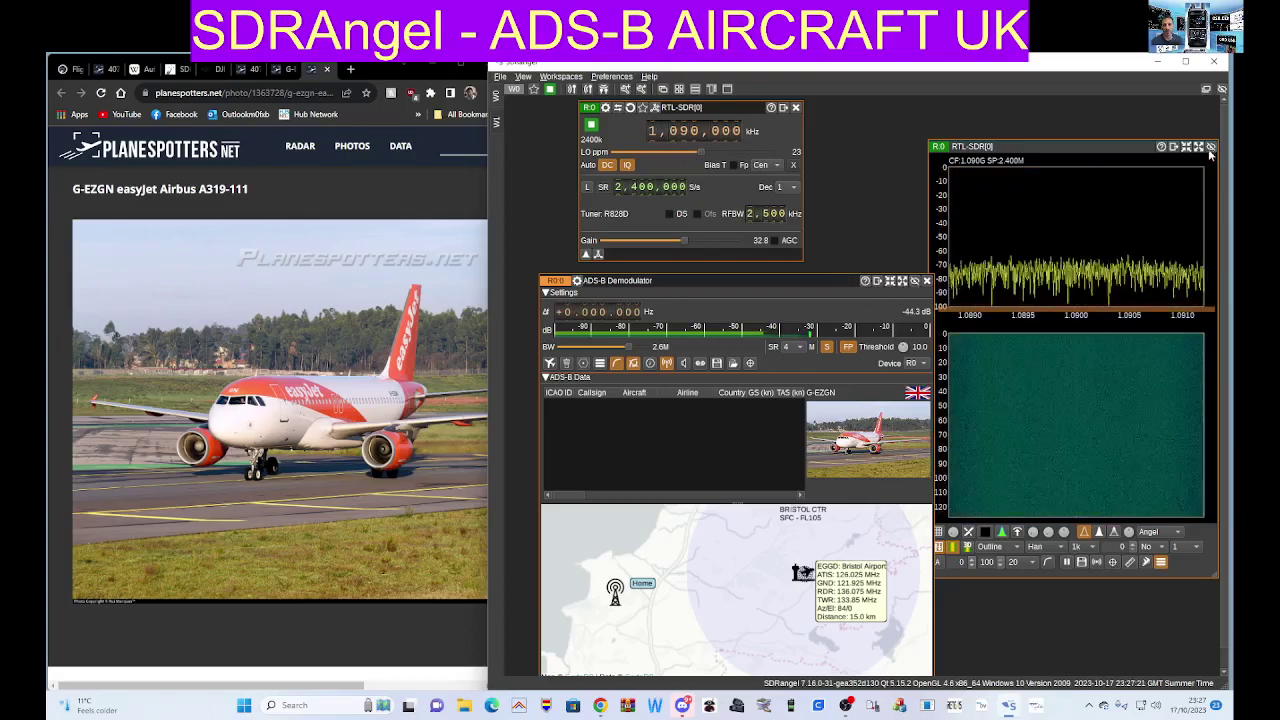
{"action": "left_click", "coordinate": [927, 281]}
{"action": "left_click", "coordinate": [795, 108]}
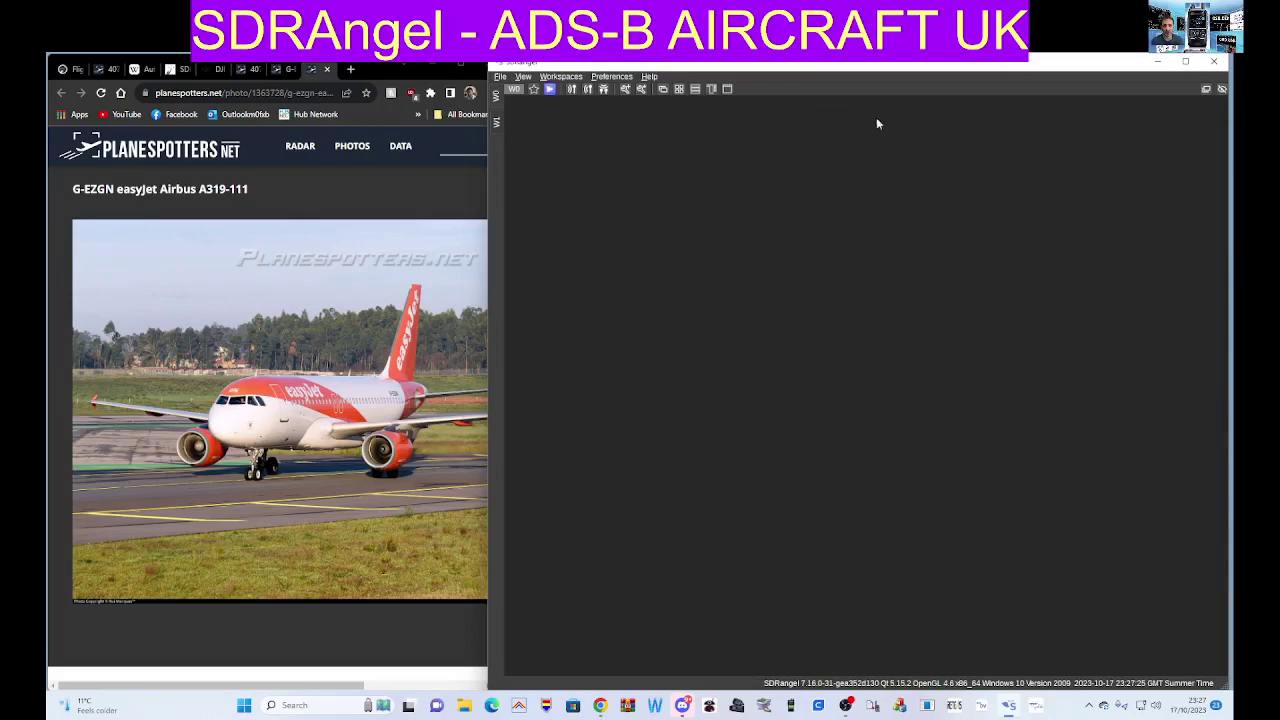
- Remove the empty workspaces from SDRangel
{"action": "left_click", "coordinate": [556, 77]}
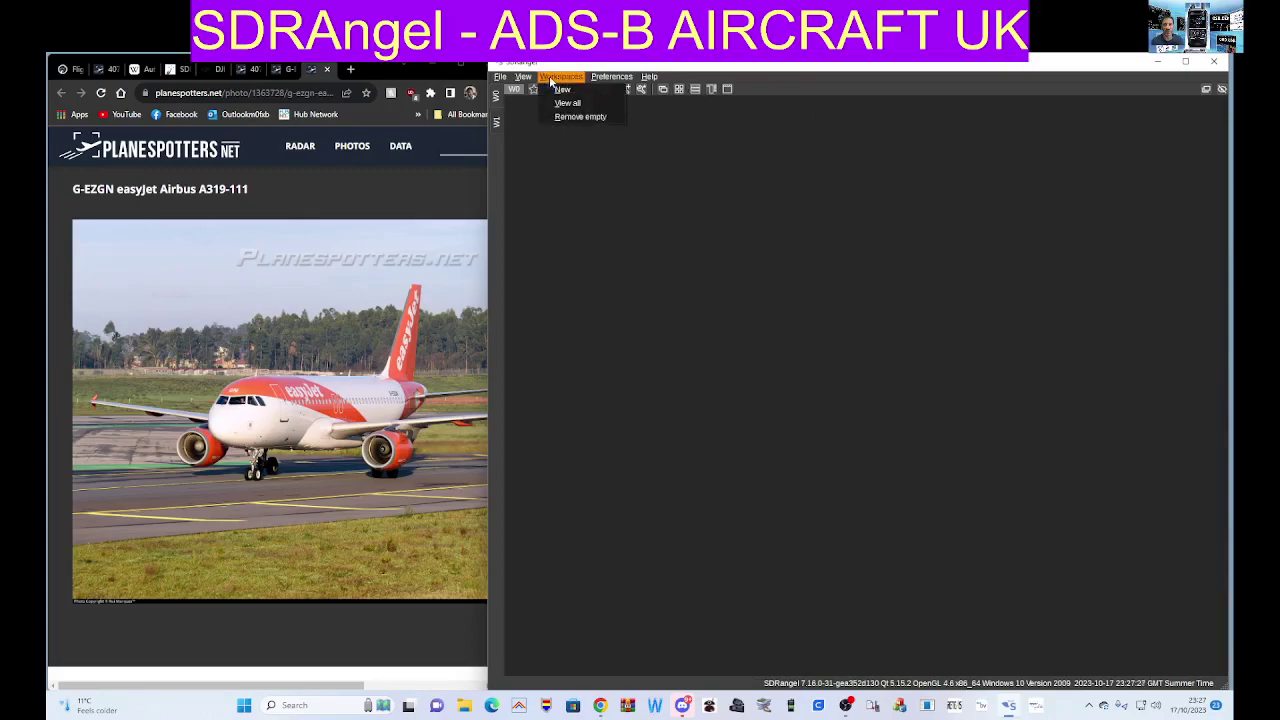
{"action": "left_click", "coordinate": [586, 205]}
{"action": "left_click", "coordinate": [557, 77]}
{"action": "left_click", "coordinate": [575, 114]}
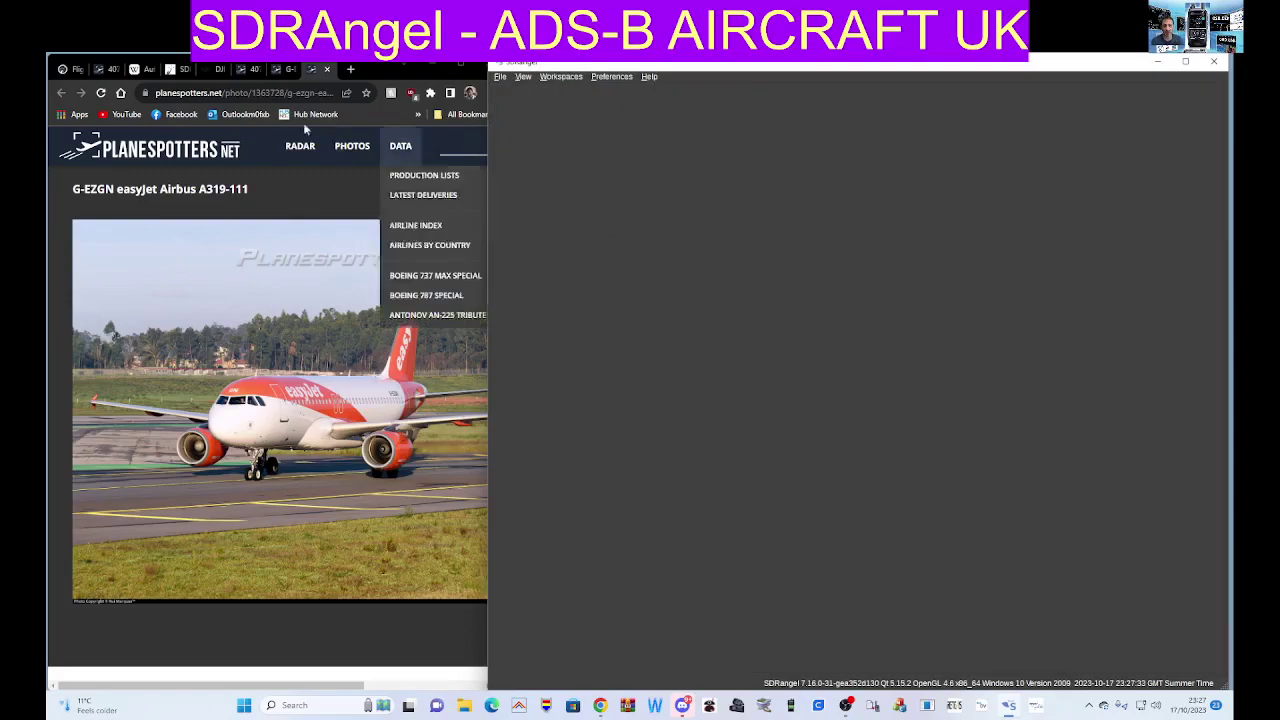
- Switch to the browser, search Google for "sdrangel apk" in a new tab and look over the results
{"action": "left_click", "coordinate": [350, 69]}
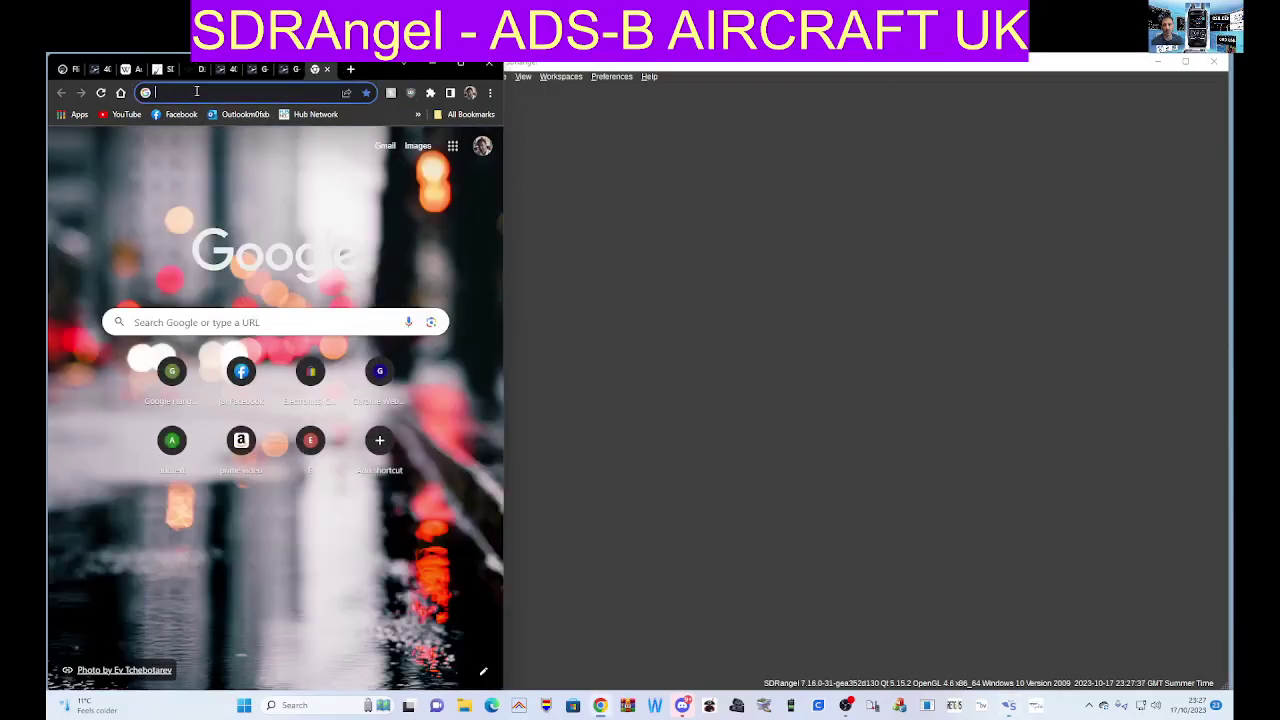
{"action": "type", "text": "SDRANGEL"}
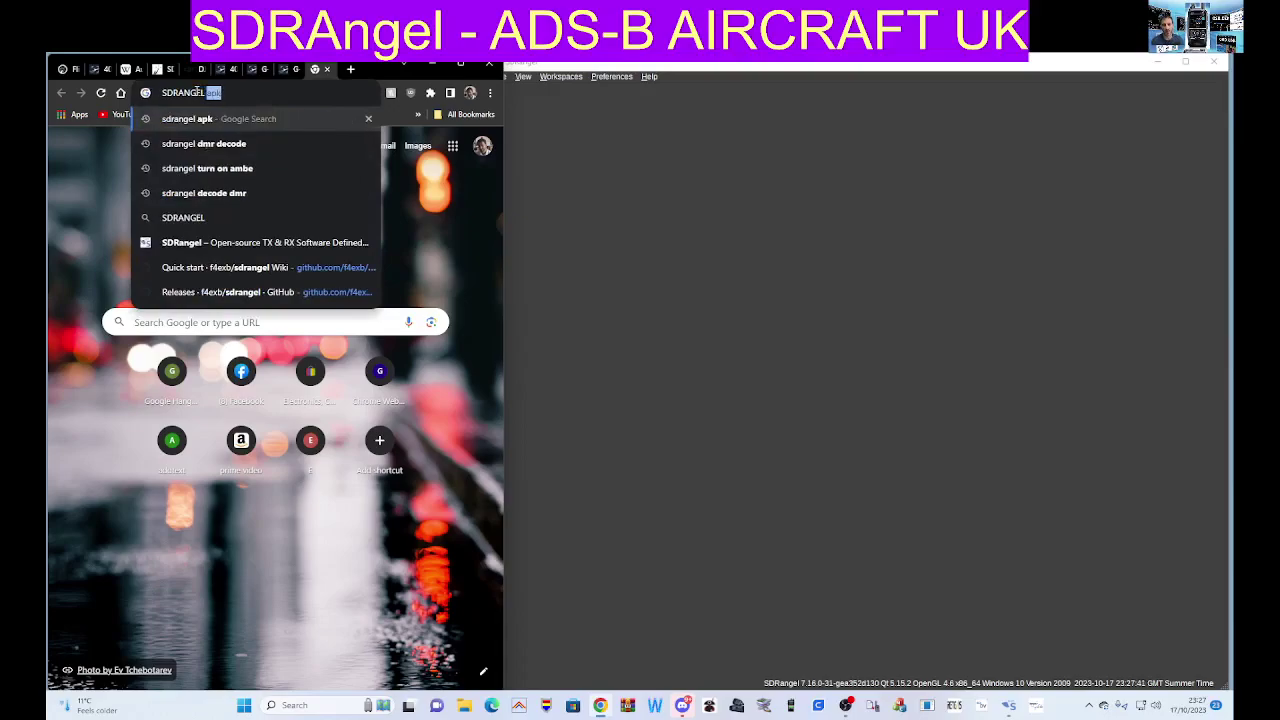
{"action": "left_click", "coordinate": [195, 117]}
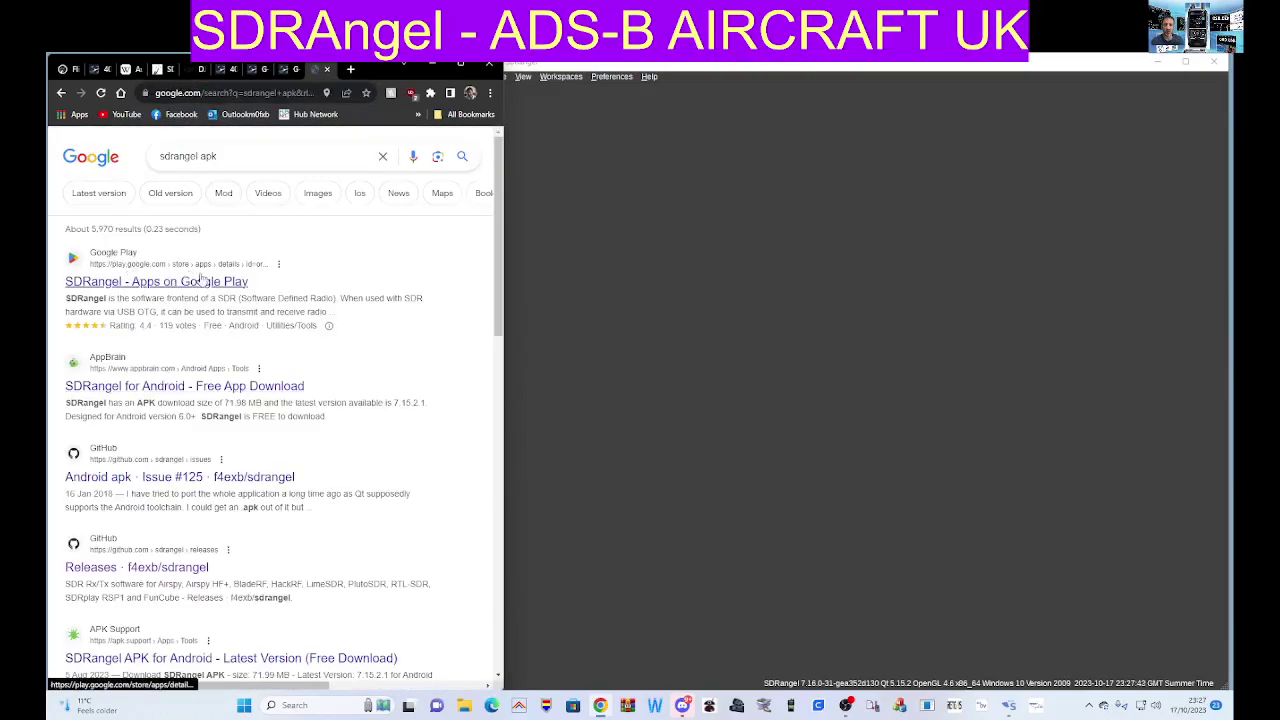
{"action": "scroll", "coordinate": [232, 288], "scroll_direction": "down", "scroll_amount": 3}
{"action": "scroll", "coordinate": [232, 288], "scroll_direction": "up", "scroll_amount": 3}
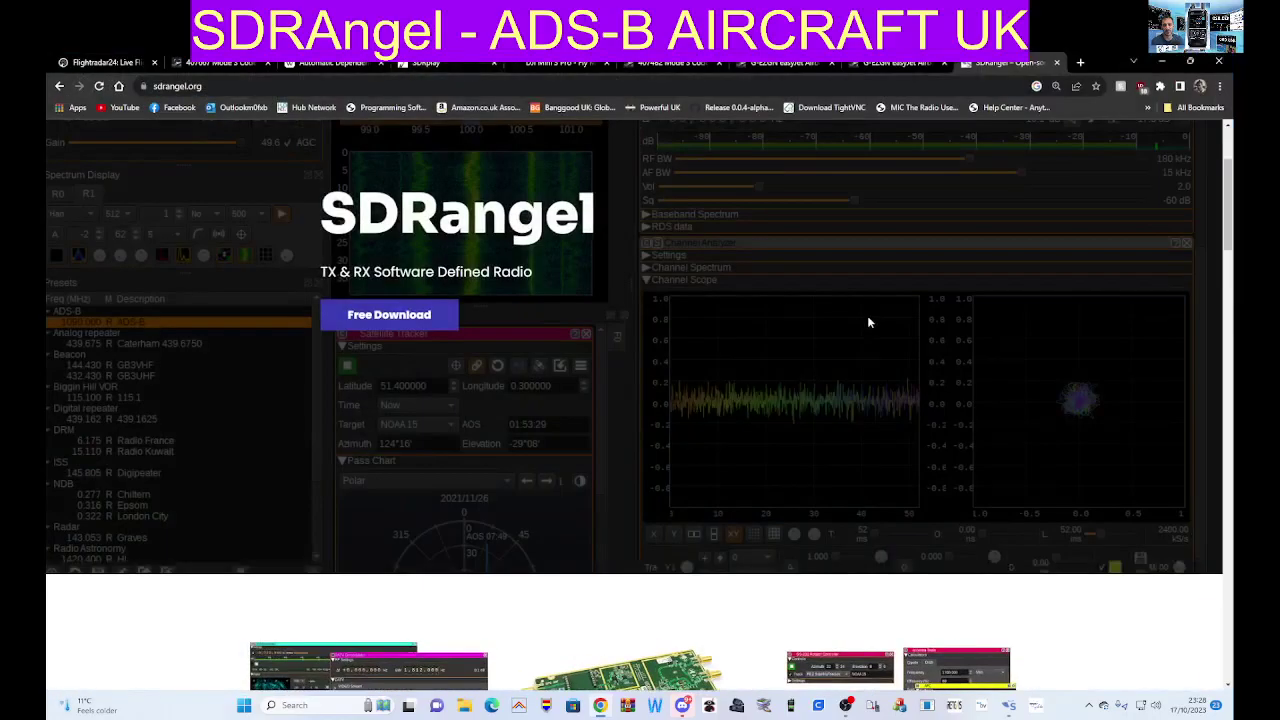
- Read through the sdrangel.org home page, covering modems, hardware, features, supported platforms and the ADS-B demo videos, and restore the browser window's smaller size
{"action": "scroll", "coordinate": [893, 350], "scroll_direction": "down", "scroll_amount": 5}
{"action": "scroll", "coordinate": [897, 352], "scroll_direction": "up", "scroll_amount": 1}
{"action": "scroll", "coordinate": [897, 352], "scroll_direction": "down", "scroll_amount": 2}
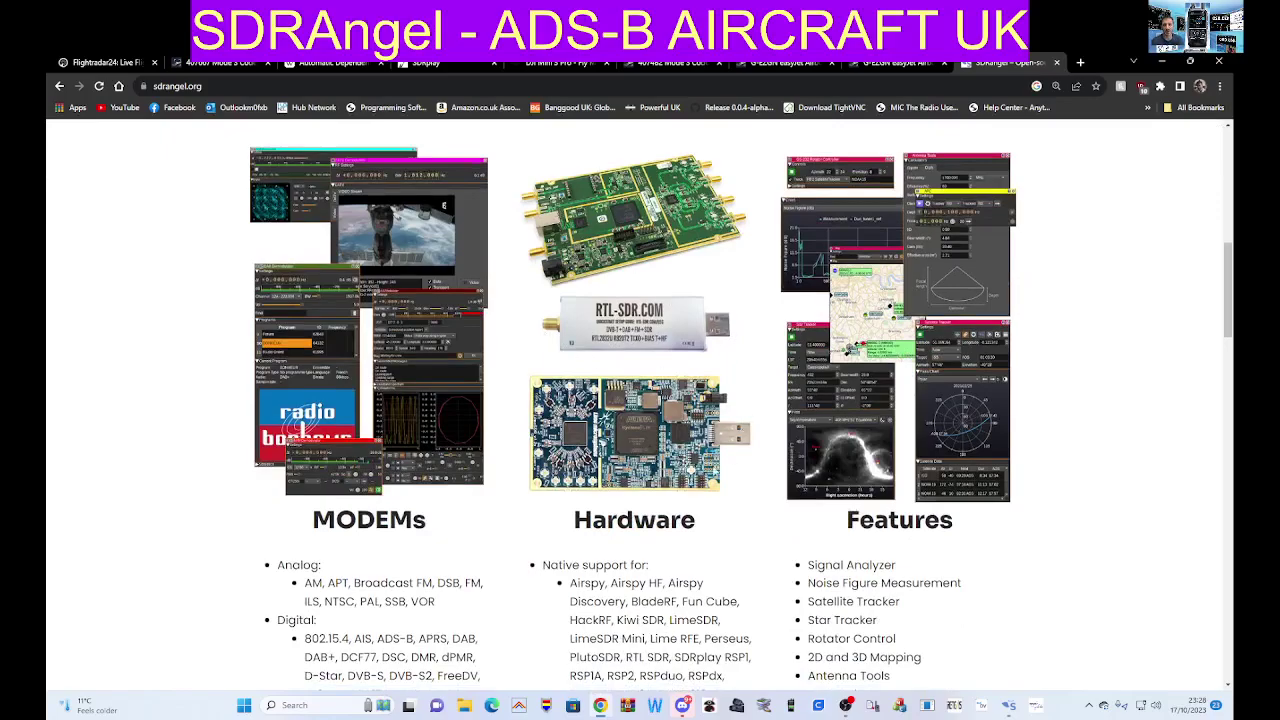
{"action": "scroll", "coordinate": [967, 341], "scroll_direction": "down", "scroll_amount": 10}
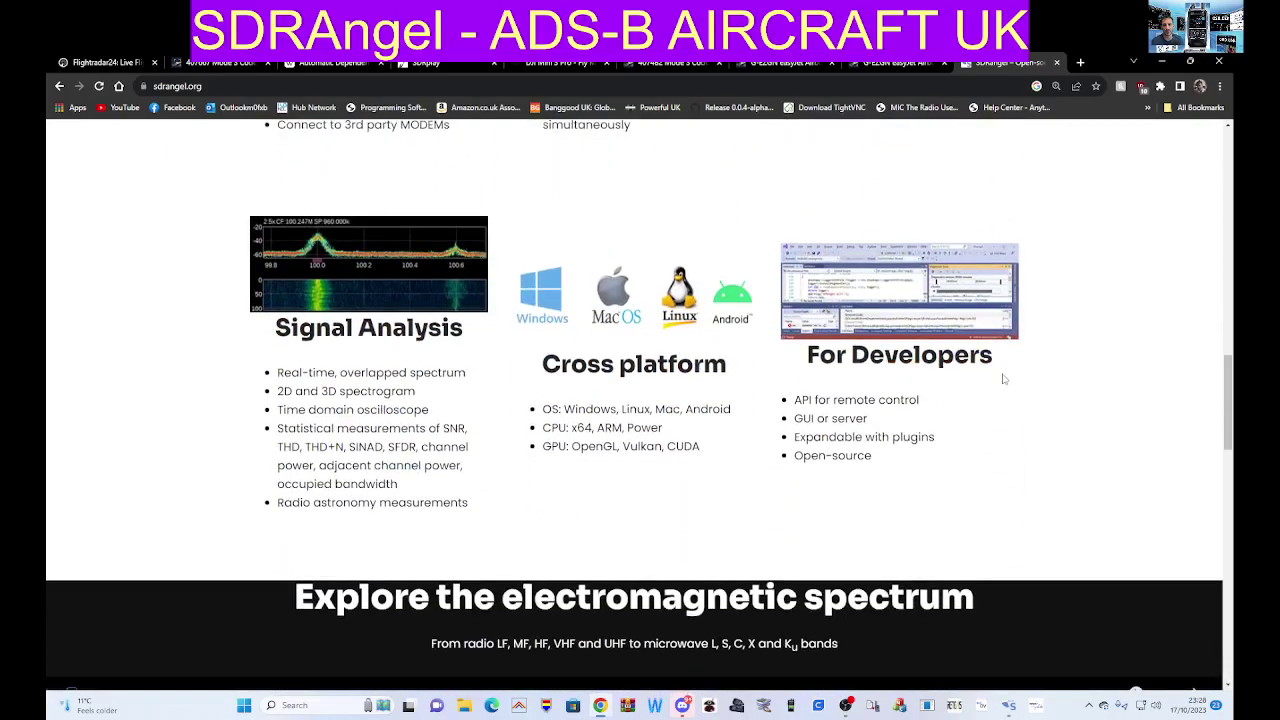
{"action": "scroll", "coordinate": [1008, 383], "scroll_direction": "up", "scroll_amount": 5}
{"action": "scroll", "coordinate": [1008, 383], "scroll_direction": "down", "scroll_amount": 5}
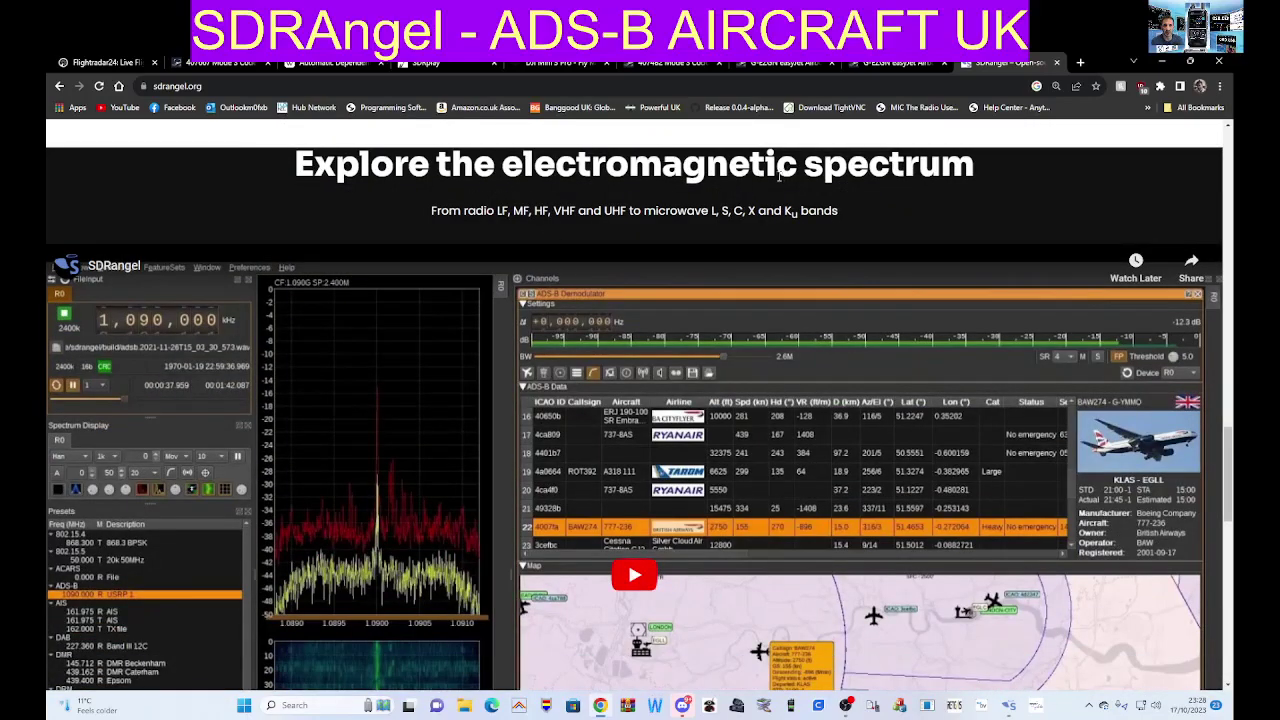
{"action": "scroll", "coordinate": [958, 360], "scroll_direction": "down", "scroll_amount": 4}
{"action": "scroll", "coordinate": [958, 360], "scroll_direction": "up", "scroll_amount": 2}
{"action": "scroll", "coordinate": [958, 360], "scroll_direction": "down", "scroll_amount": 6}
{"action": "scroll", "coordinate": [958, 360], "scroll_direction": "down", "scroll_amount": 1}
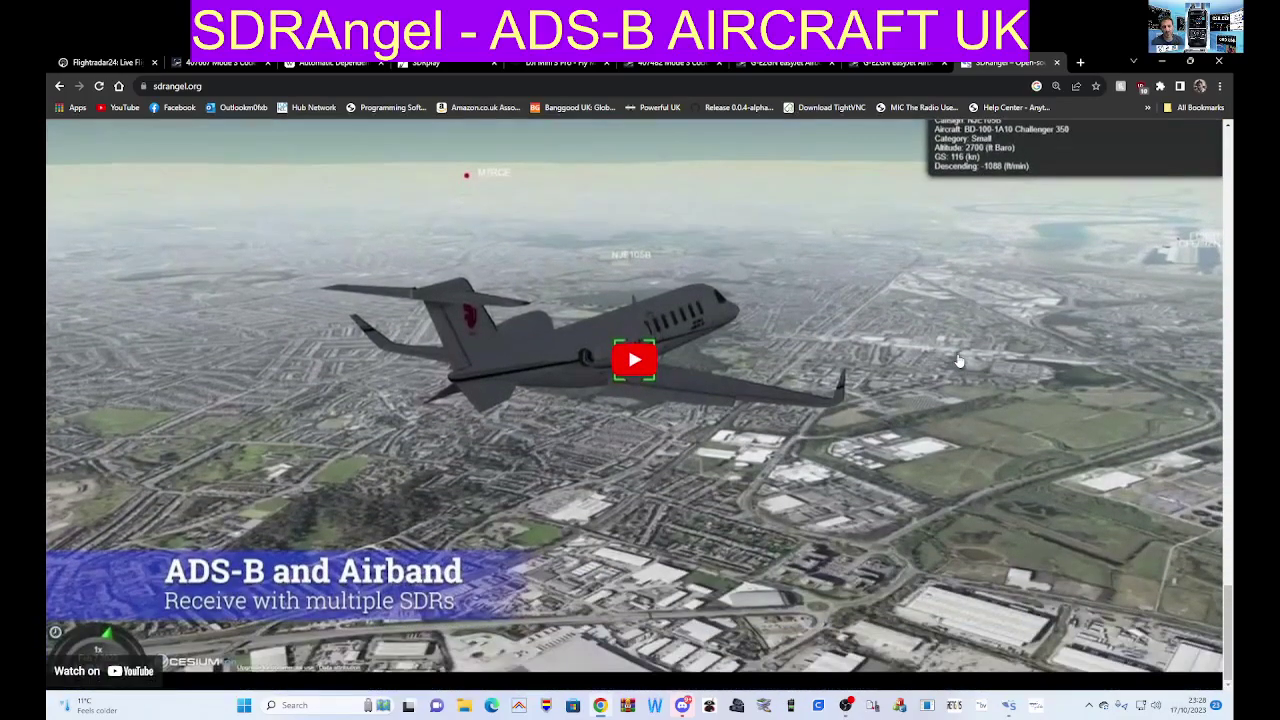
{"action": "scroll", "coordinate": [958, 360], "scroll_direction": "up", "scroll_amount": 10}
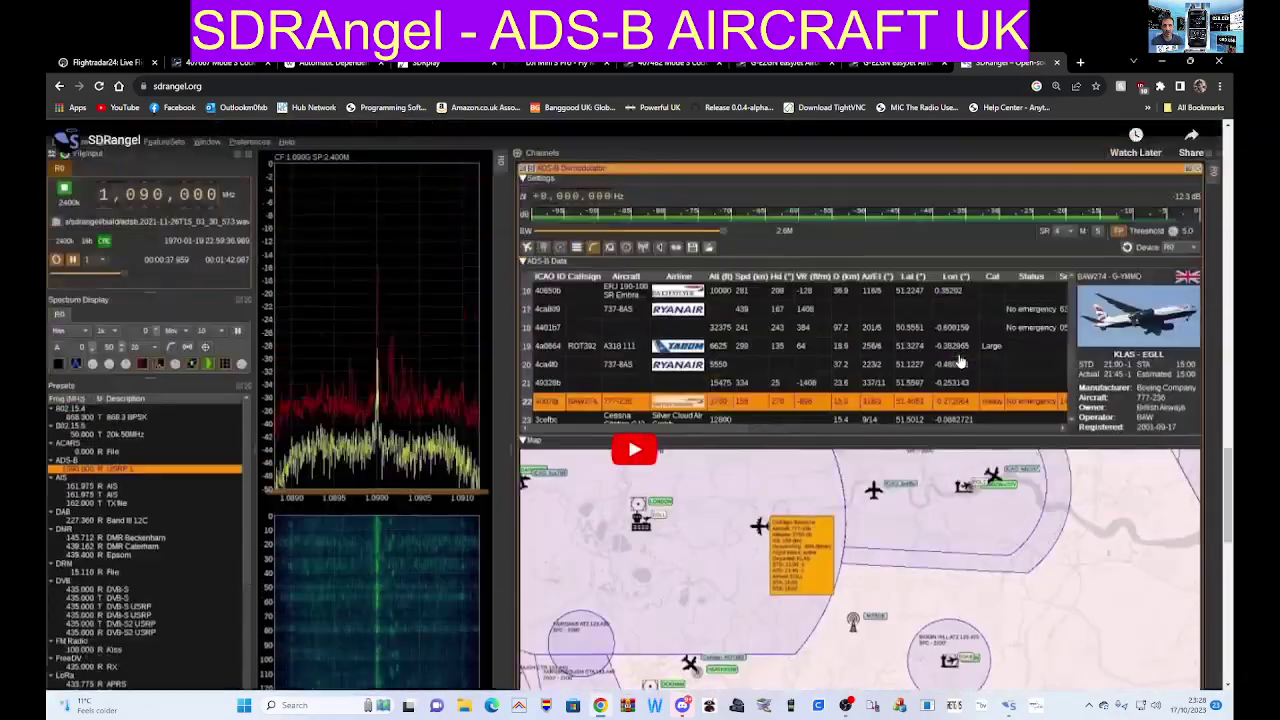
{"action": "scroll", "coordinate": [635, 405], "scroll_direction": "down", "scroll_amount": 10}
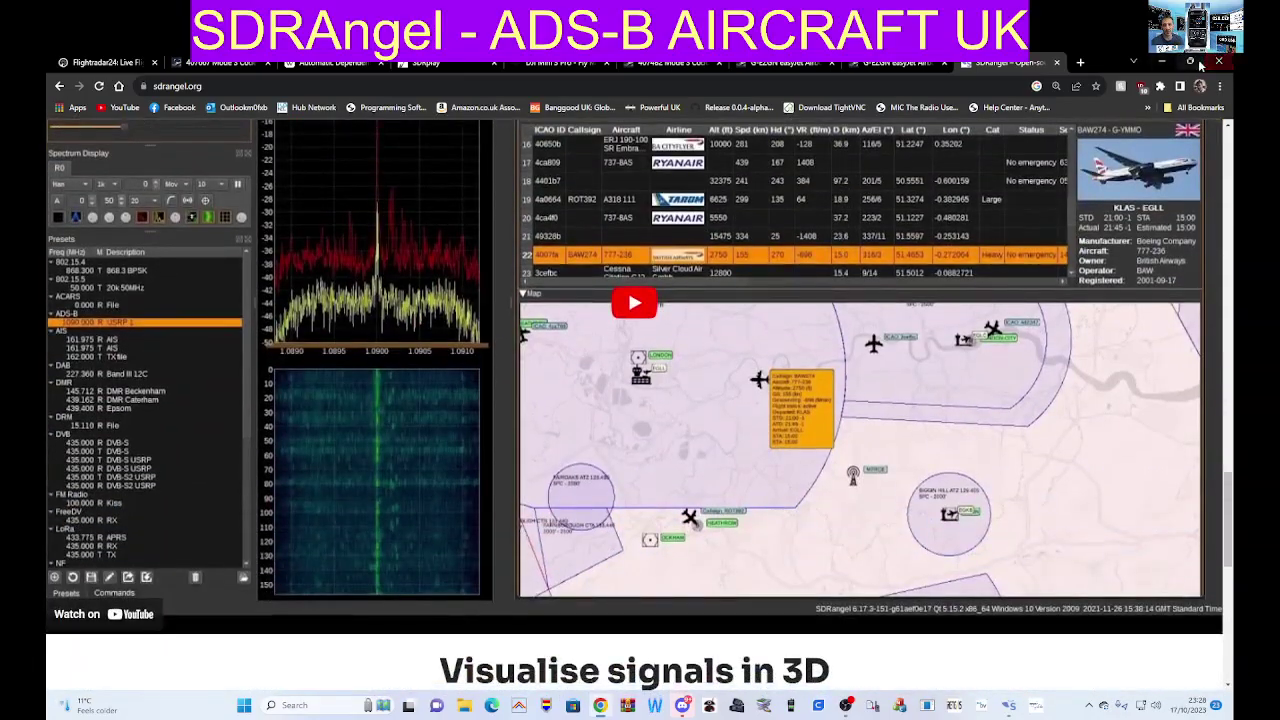
{"action": "left_click", "coordinate": [1199, 63]}
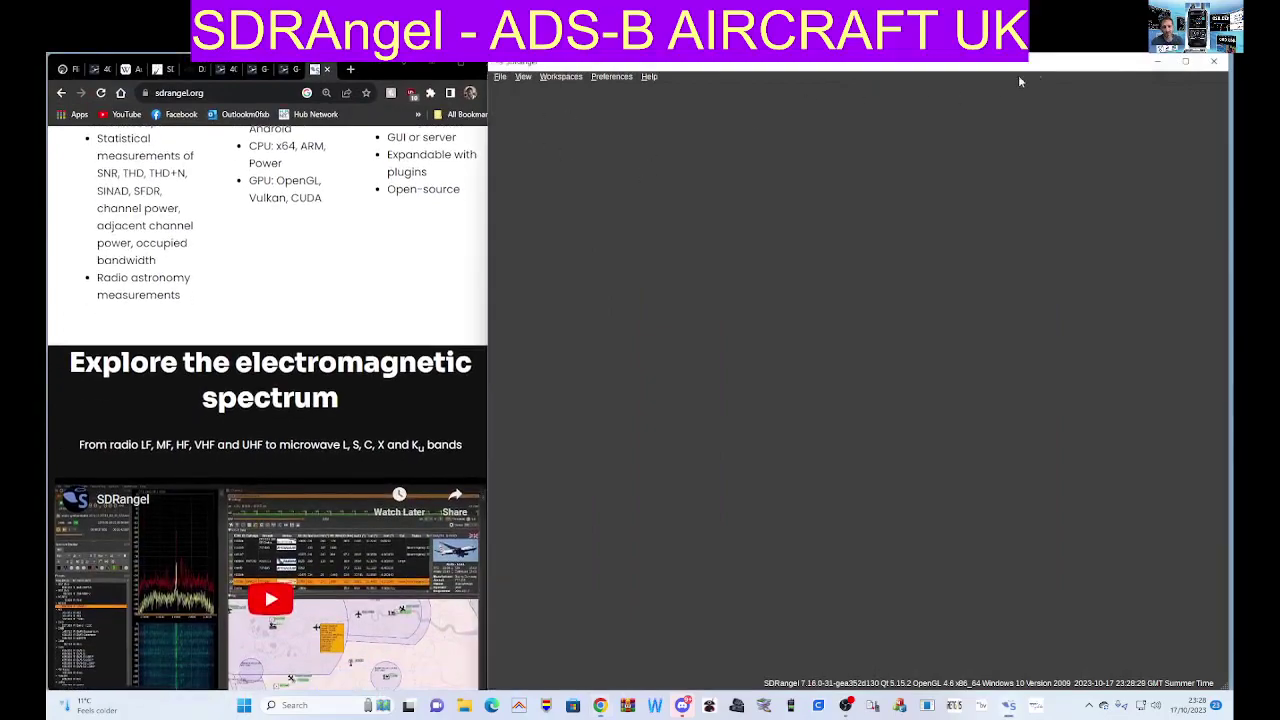
- Return to SDRangel, widen and reposition its window over the browser, and create a new workspace
{"action": "left_click", "coordinate": [1184, 62]}
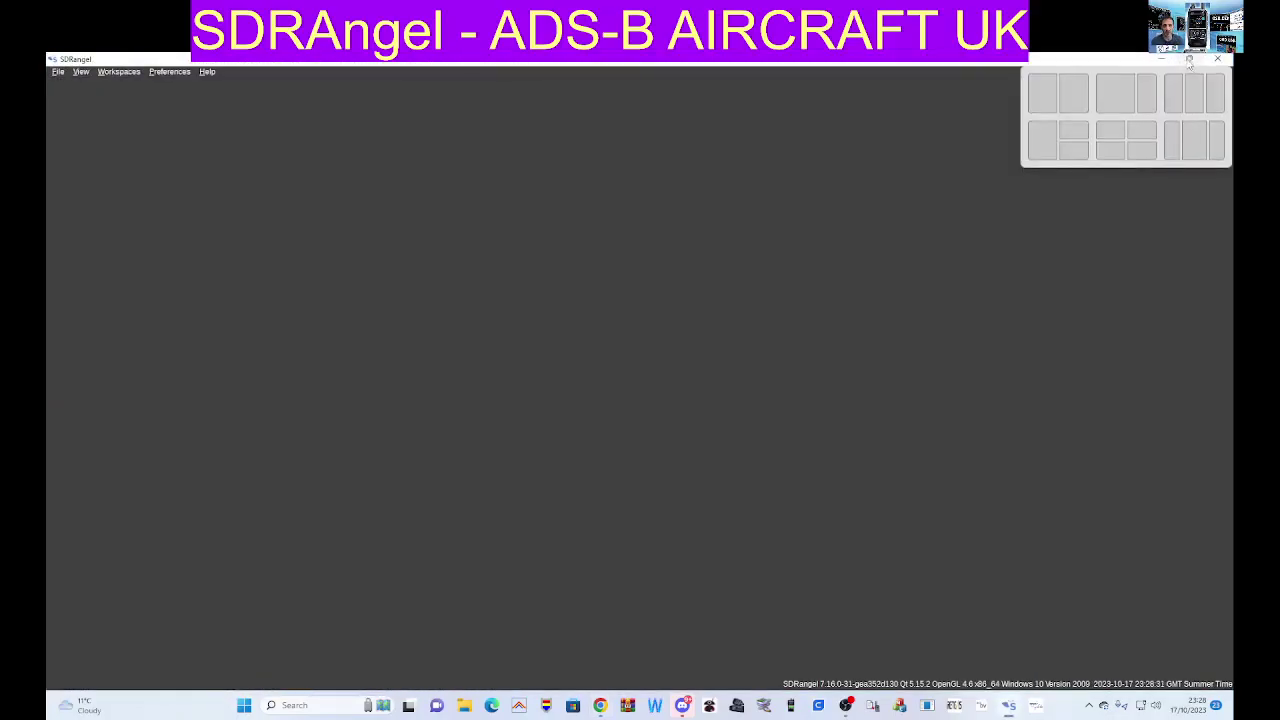
{"action": "left_click", "coordinate": [1188, 64]}
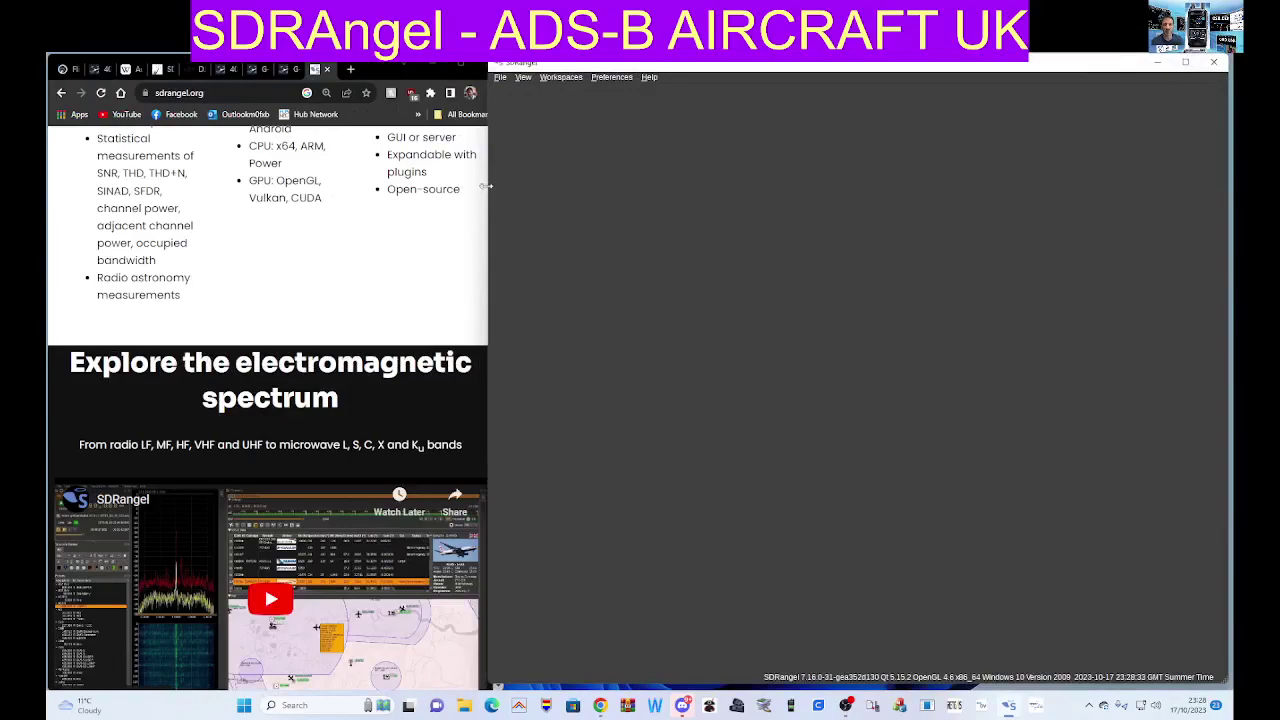
{"action": "left_click_drag", "start_coordinate": [487, 172], "coordinate": [285, 190]}
{"action": "left_click_drag", "start_coordinate": [912, 68], "coordinate": [853, 95]}
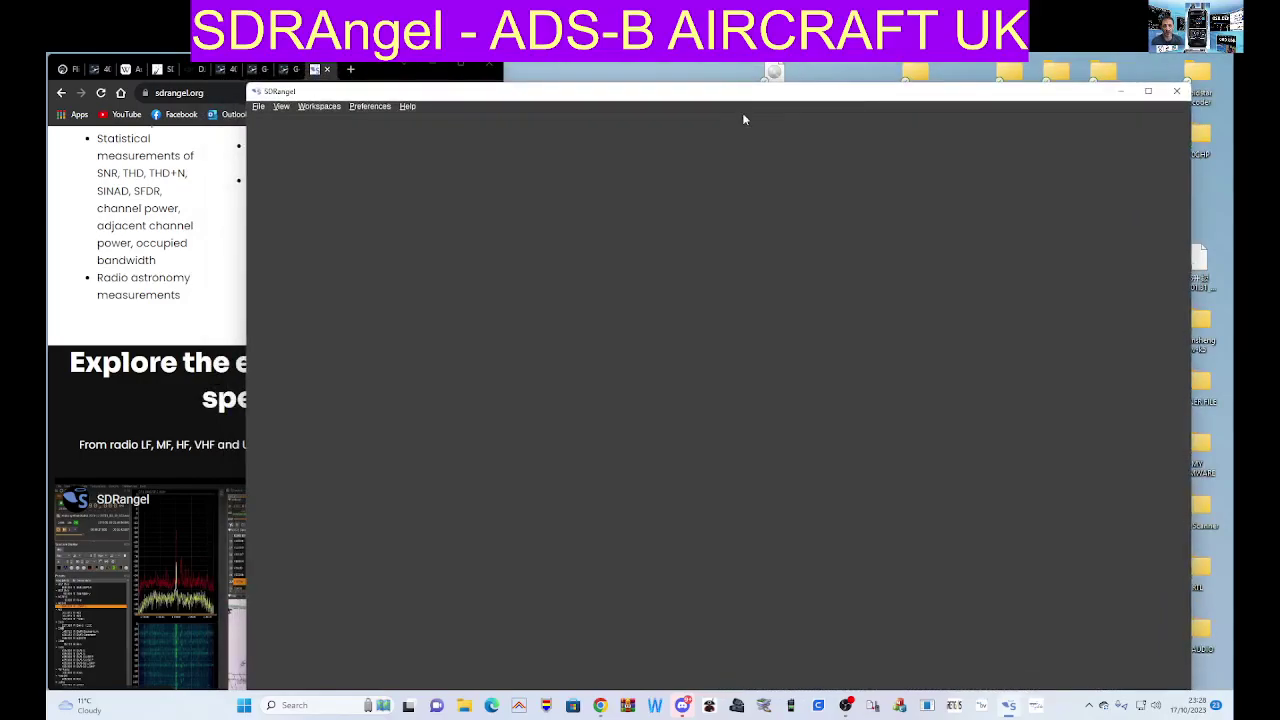
{"action": "left_click", "coordinate": [307, 107]}
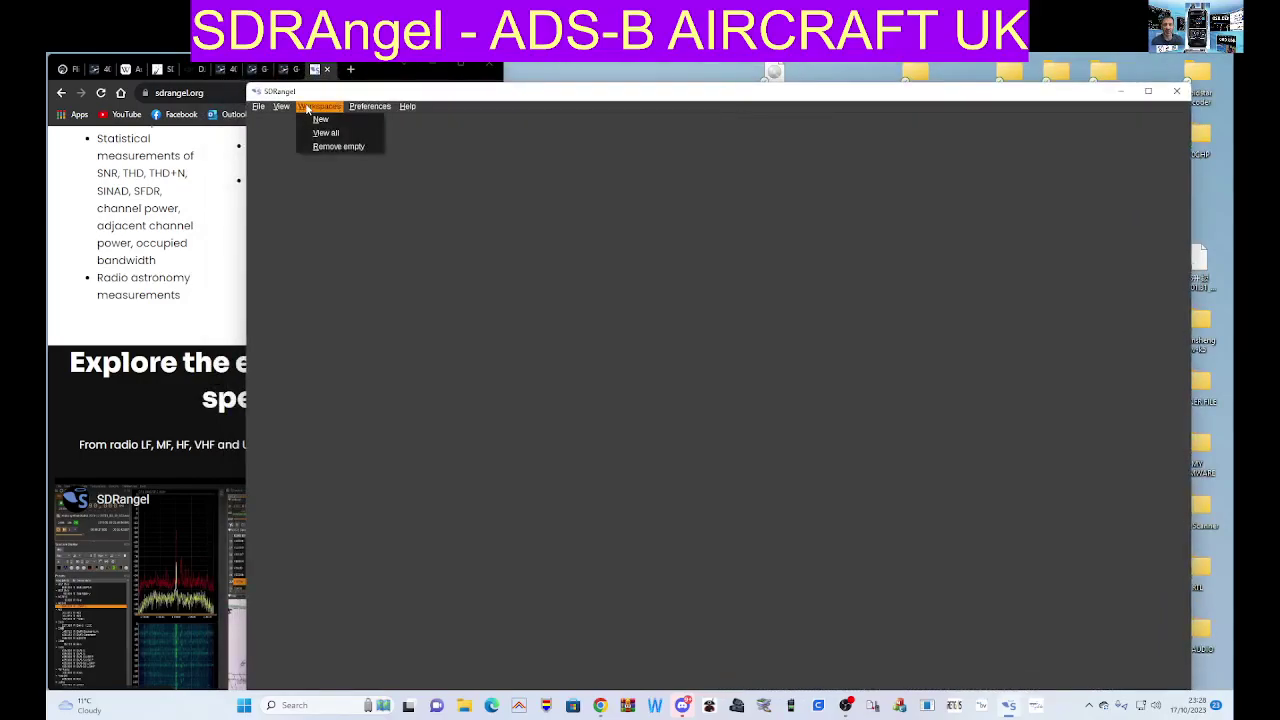
{"action": "left_click", "coordinate": [318, 120]}
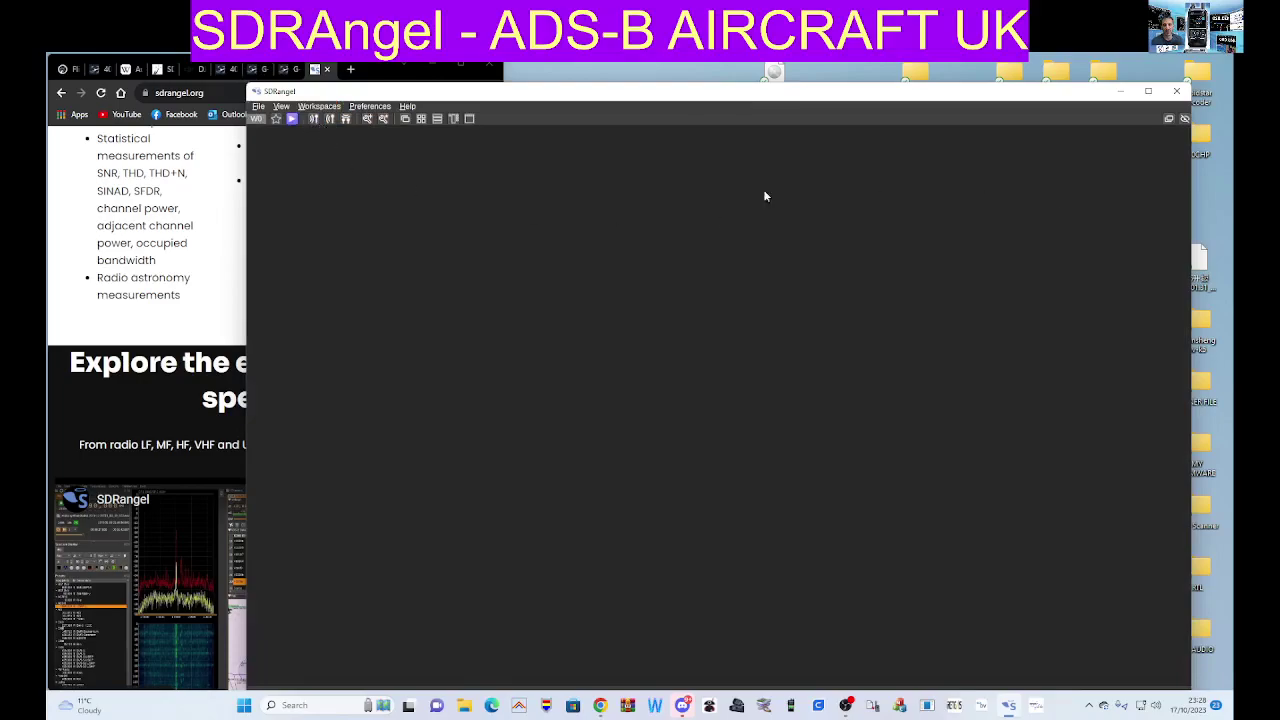
{"action": "left_click_drag", "start_coordinate": [646, 111], "coordinate": [591, 83]}
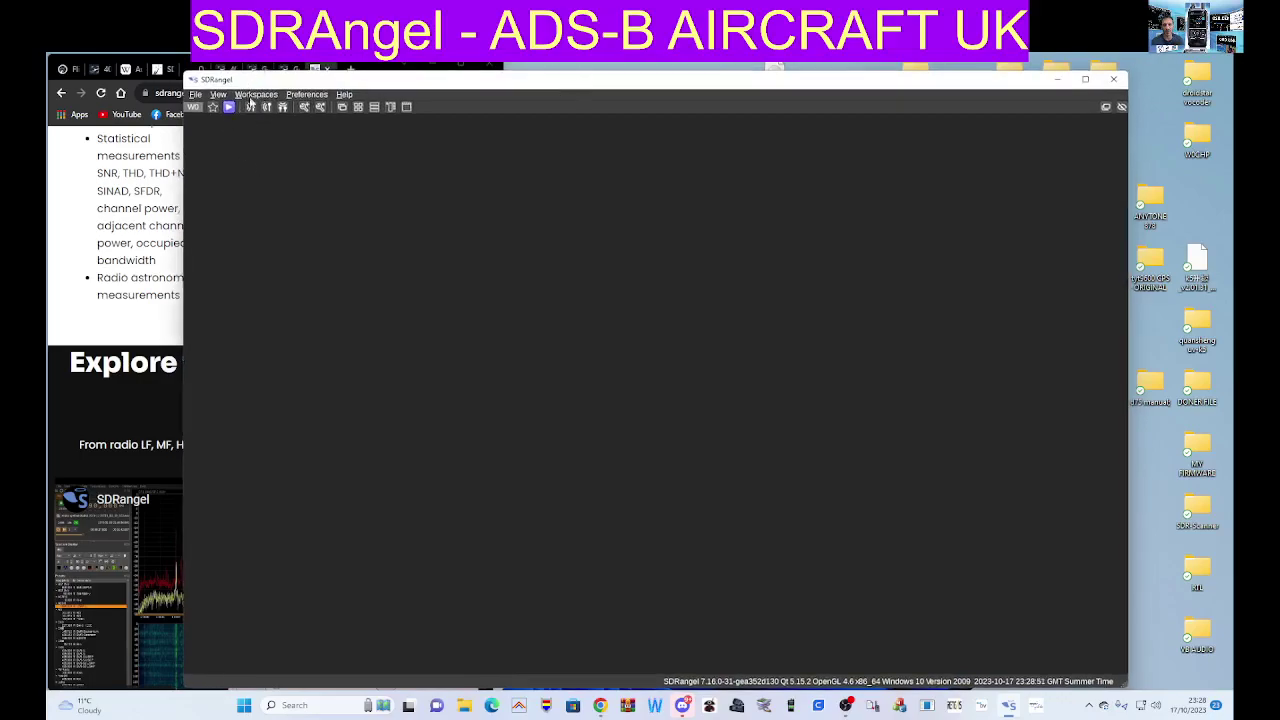
- Add a receiver to the new workspace with RTL-SDR[0] as its sampling device
{"action": "left_click", "coordinate": [250, 108]}
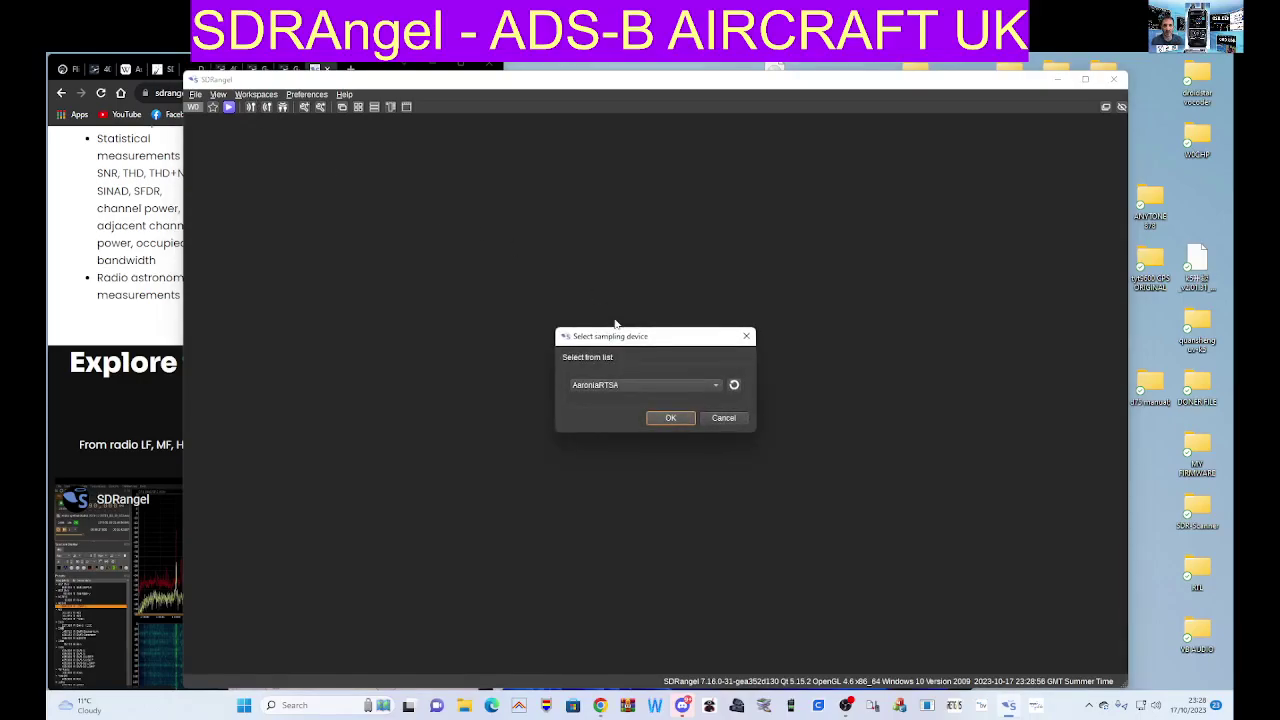
{"action": "left_click", "coordinate": [717, 385]}
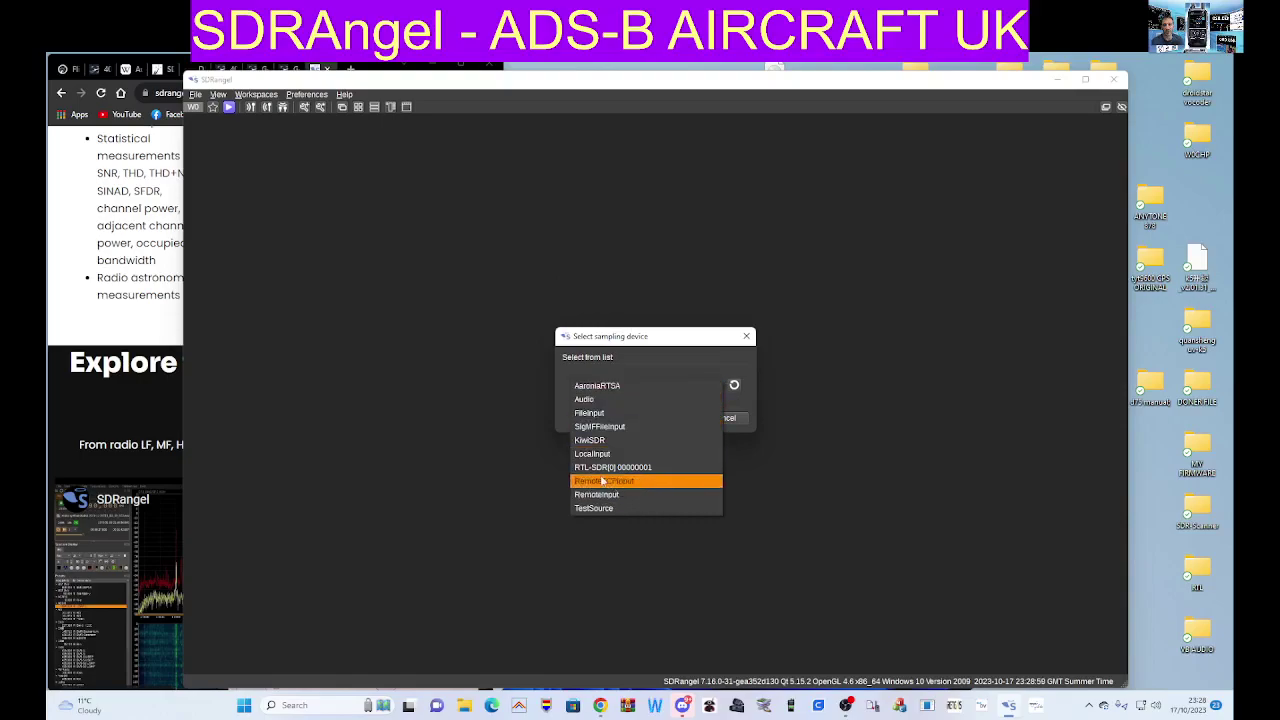
{"action": "left_click", "coordinate": [601, 468]}
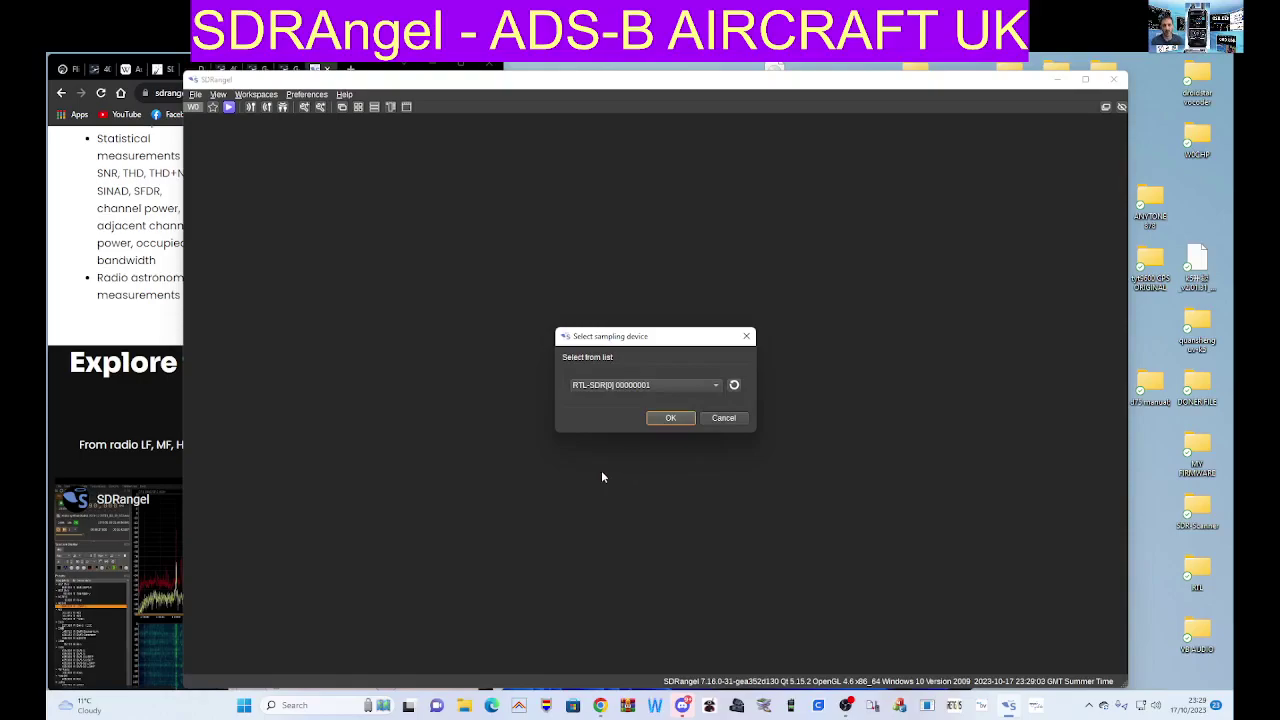
{"action": "left_click", "coordinate": [668, 418]}
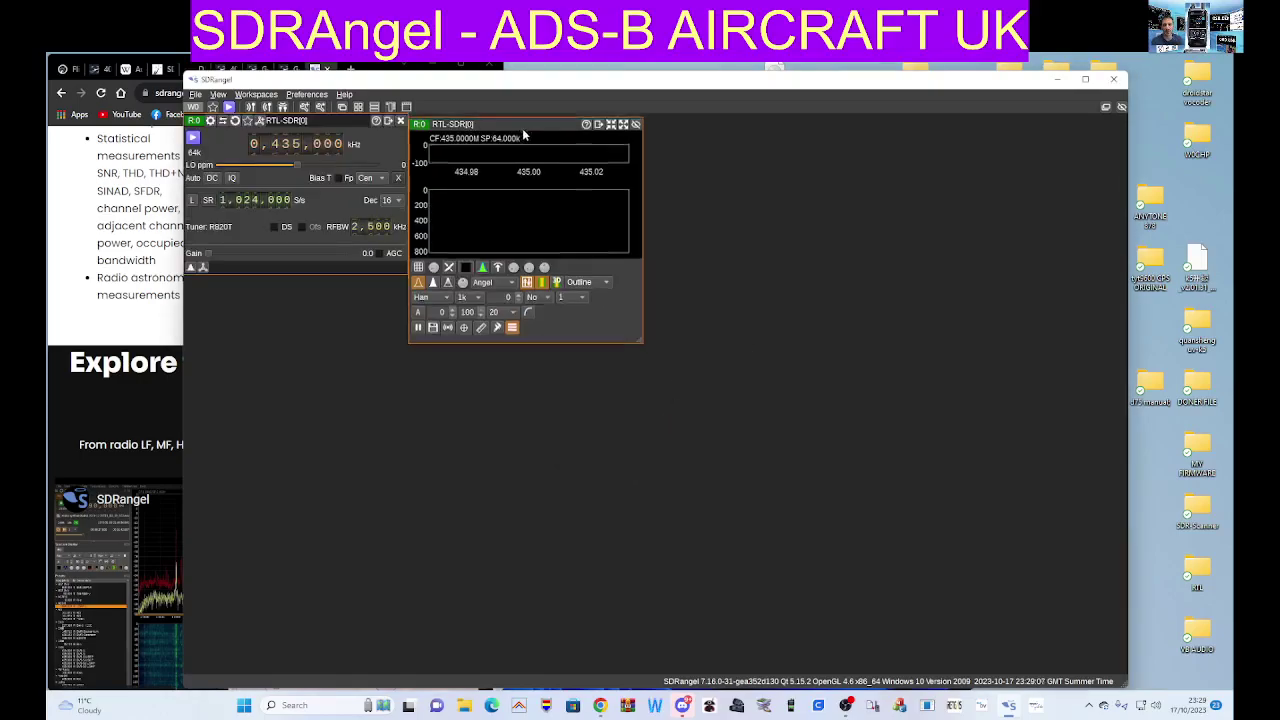
- Arrange the RTL-SDR control window and its spectrum window side by side with a gap between them
{"action": "left_click_drag", "start_coordinate": [523, 129], "coordinate": [832, 228]}
{"action": "left_click_drag", "start_coordinate": [335, 134], "coordinate": [446, 185]}
{"action": "left_click_drag", "start_coordinate": [833, 220], "coordinate": [744, 187]}
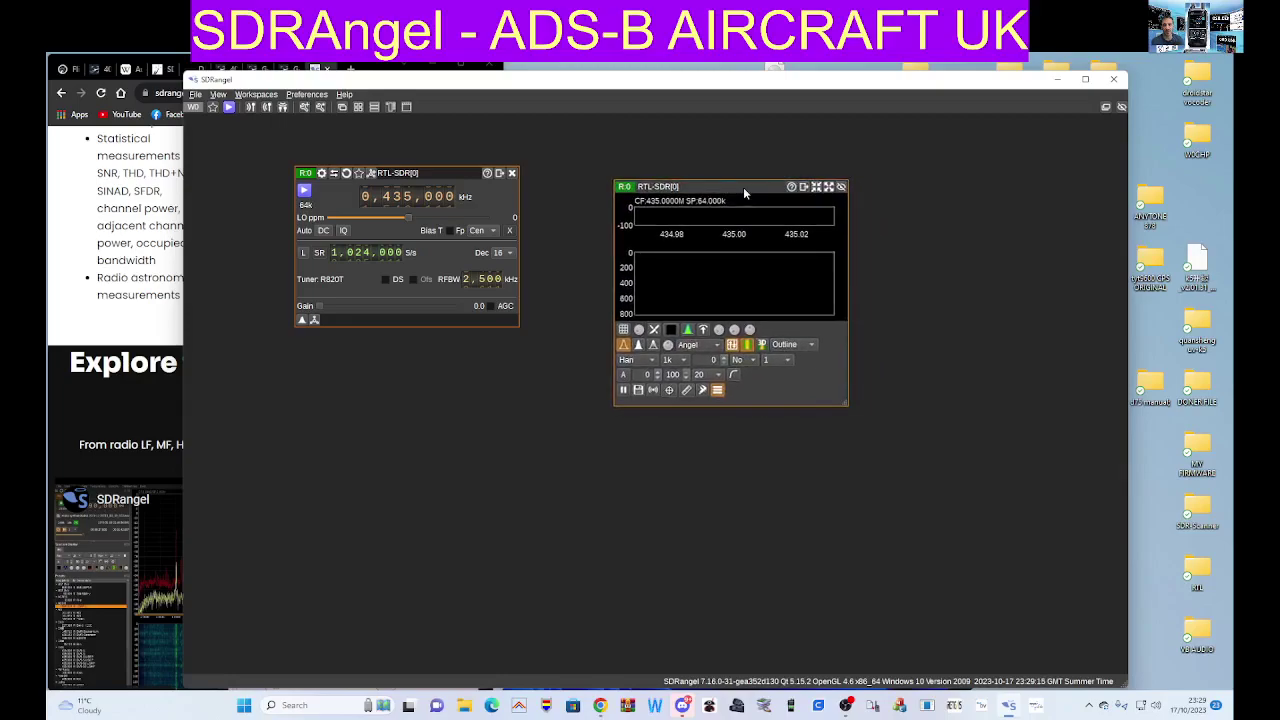
{"action": "mouse_move", "coordinate": [443, 173]}
{"action": "left_mouse_down"}
{"action": "mouse_move", "coordinate": [478, 184]}
{"action": "mouse_move", "coordinate": [456, 185]}
{"action": "left_mouse_up"}
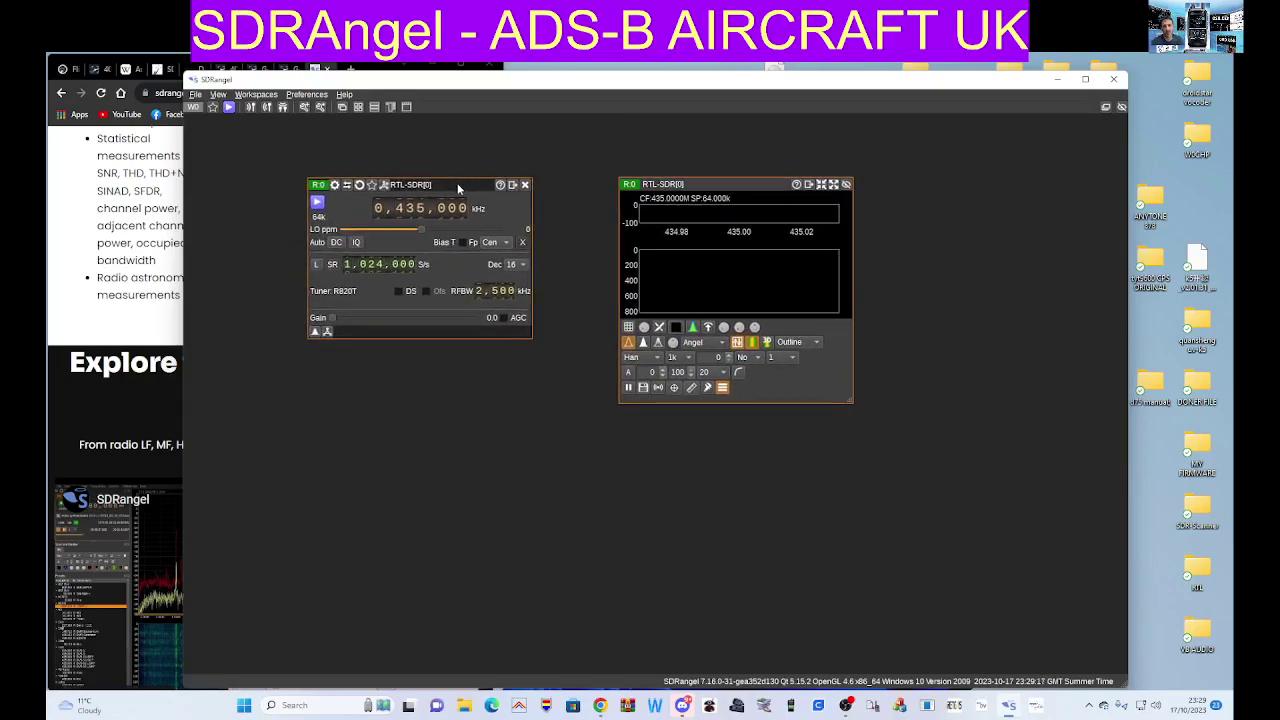
- Add an ADS-B Demodulator channel to the RTL-SDR receiver and move the receiver and demodulator windows apart
{"action": "left_click", "coordinate": [385, 187]}
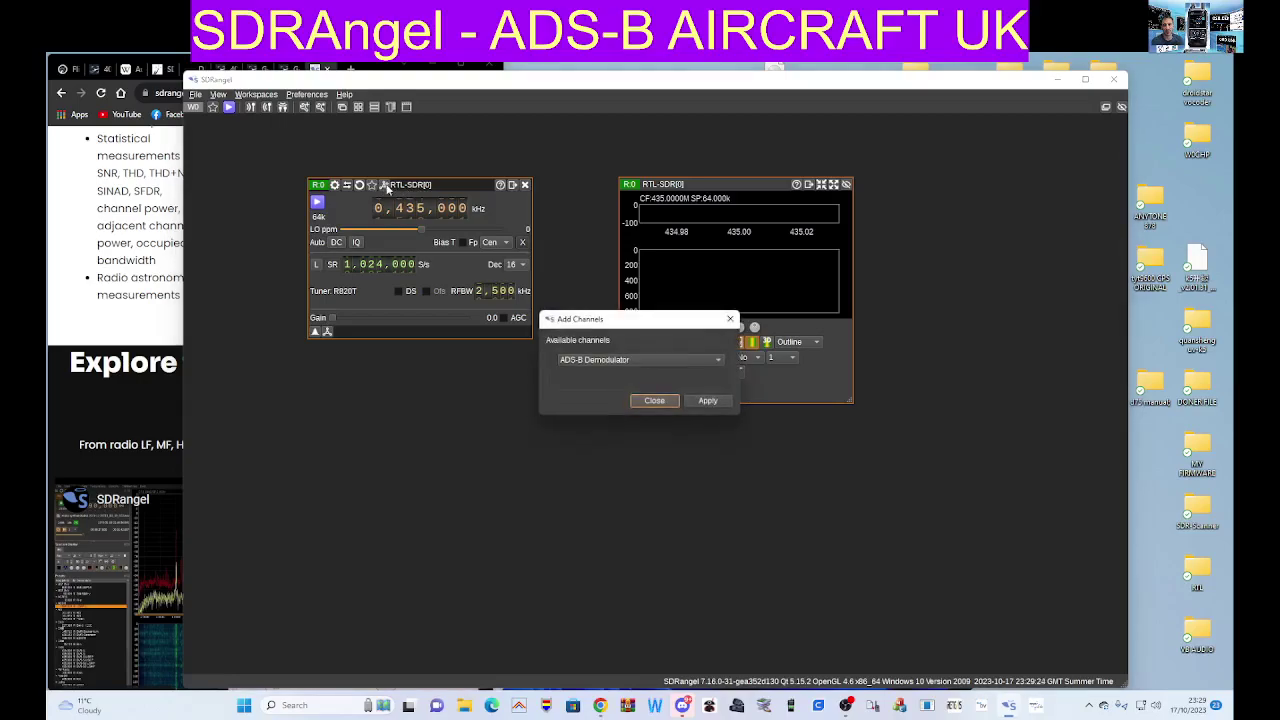
{"action": "left_click", "coordinate": [720, 360]}
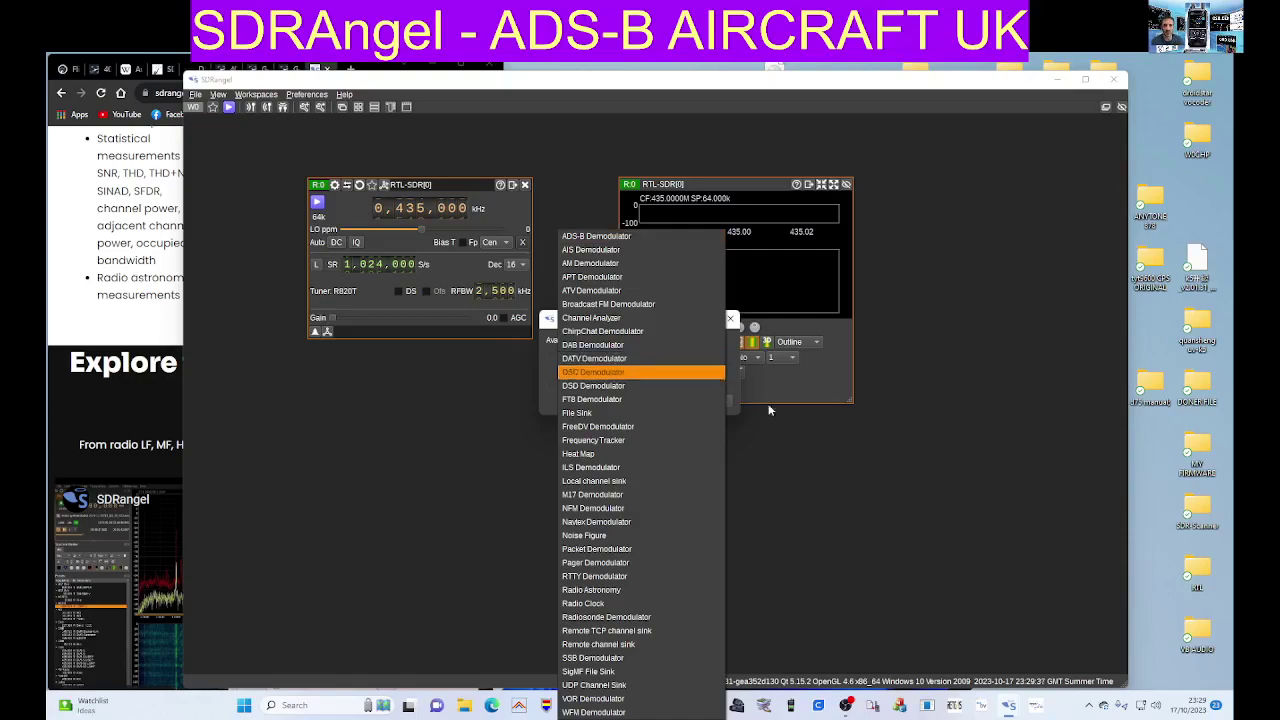
{"action": "left_click", "coordinate": [776, 428]}
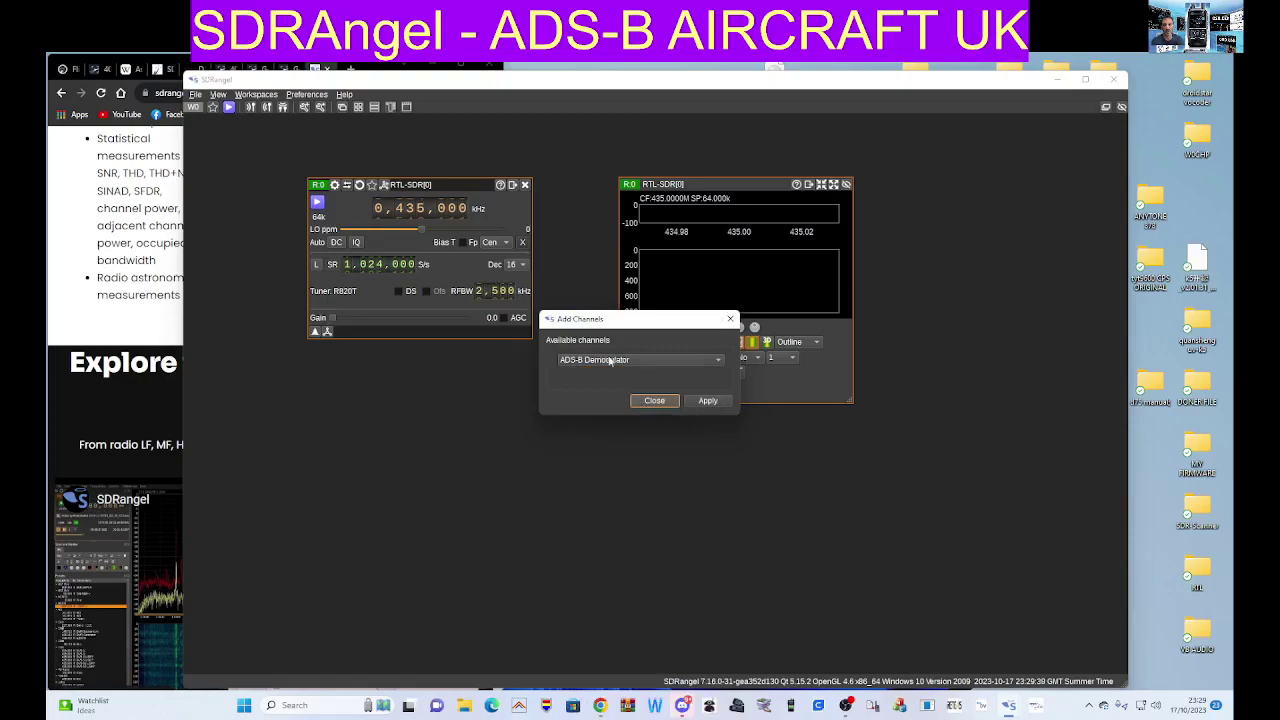
{"action": "left_click", "coordinate": [708, 401]}
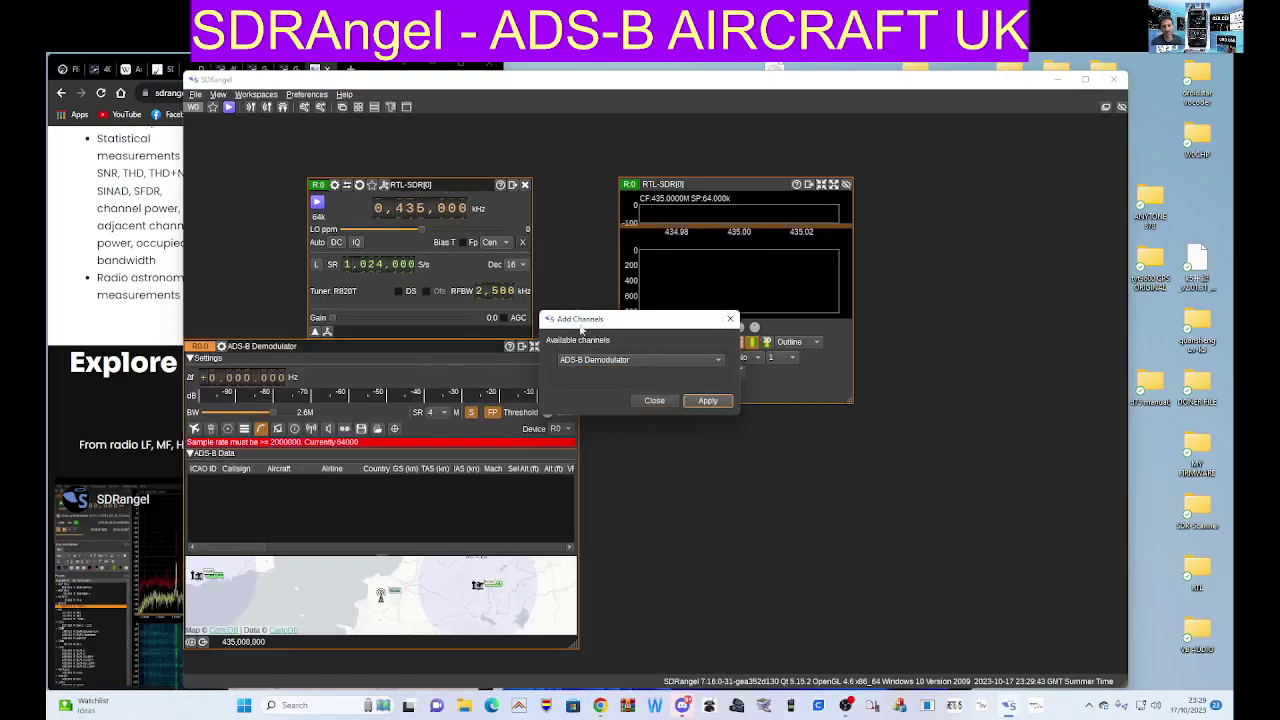
{"action": "left_click", "coordinate": [653, 400]}
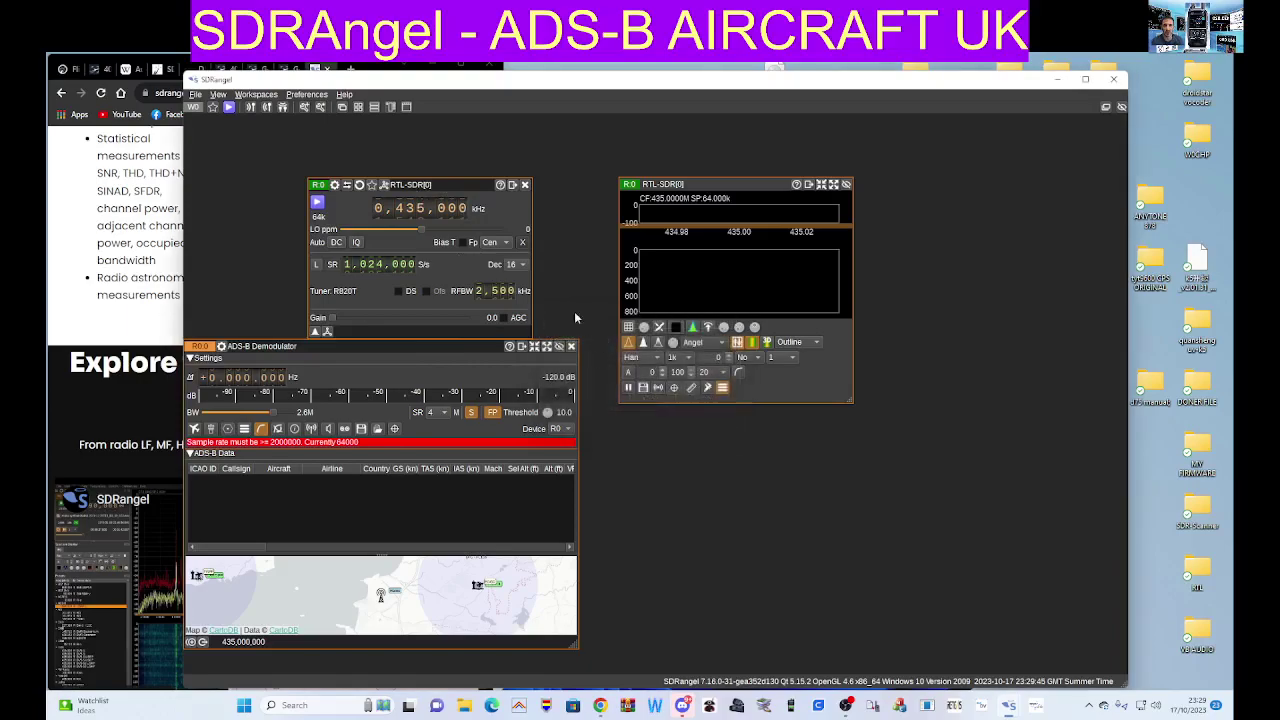
{"action": "left_click_drag", "start_coordinate": [471, 184], "coordinate": [452, 131]}
{"action": "left_click_drag", "start_coordinate": [443, 353], "coordinate": [472, 356]}
- Tune the RTL-SDR receiver to 162,000 kHz and start reception
{"action": "scroll", "coordinate": [380, 160], "scroll_direction": "up", "scroll_amount": 1}
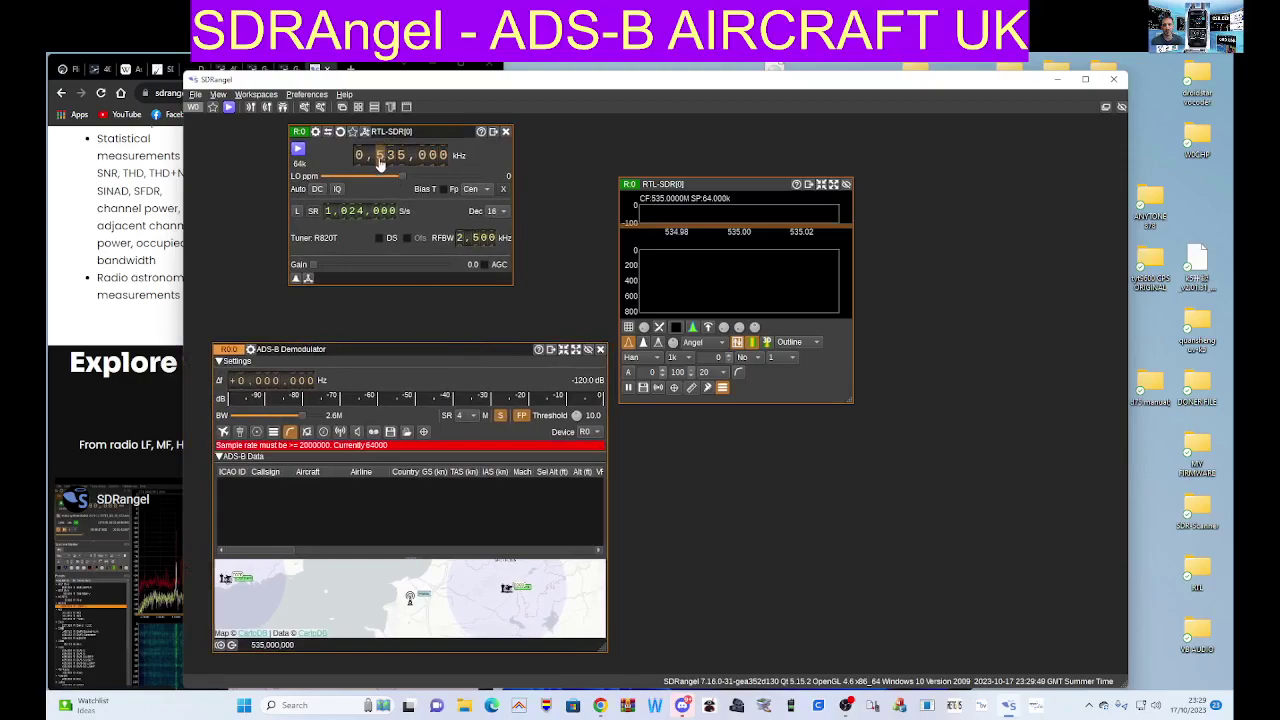
{"action": "scroll", "coordinate": [380, 160], "scroll_direction": "down", "scroll_amount": 3}
{"action": "scroll", "coordinate": [401, 160], "scroll_direction": "down", "scroll_amount": 3}
{"action": "left_click", "coordinate": [298, 149]}
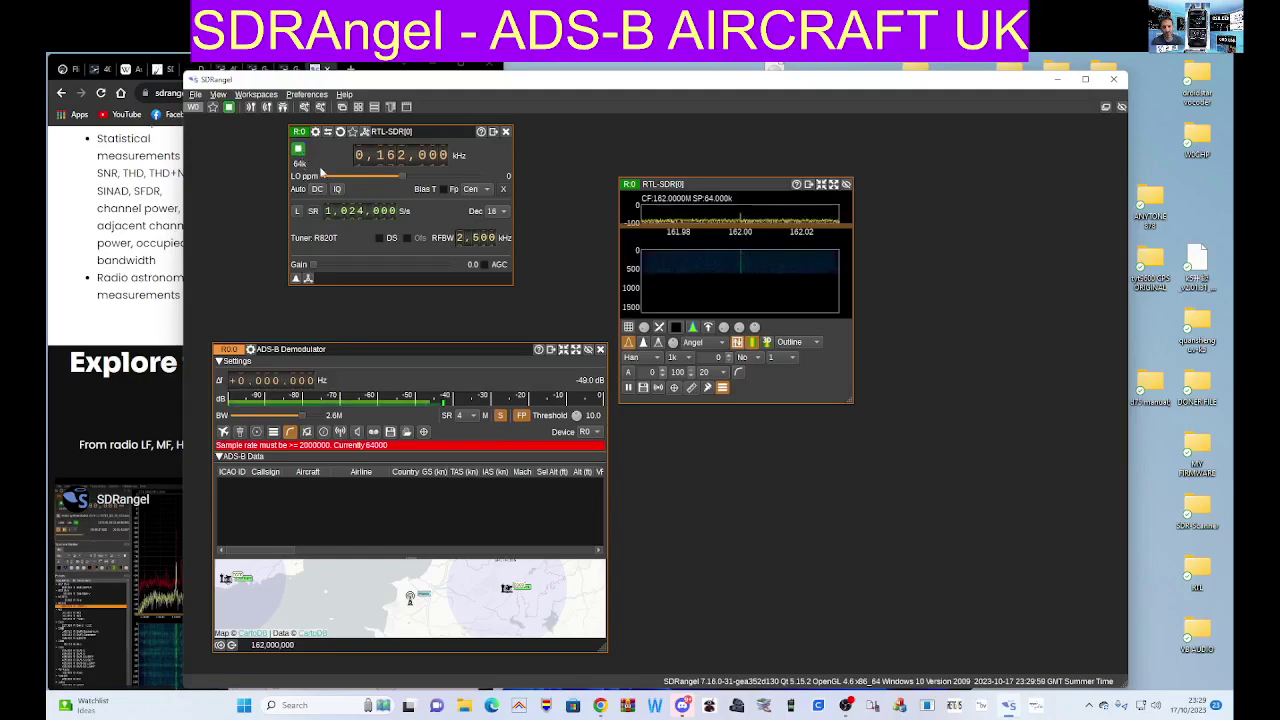
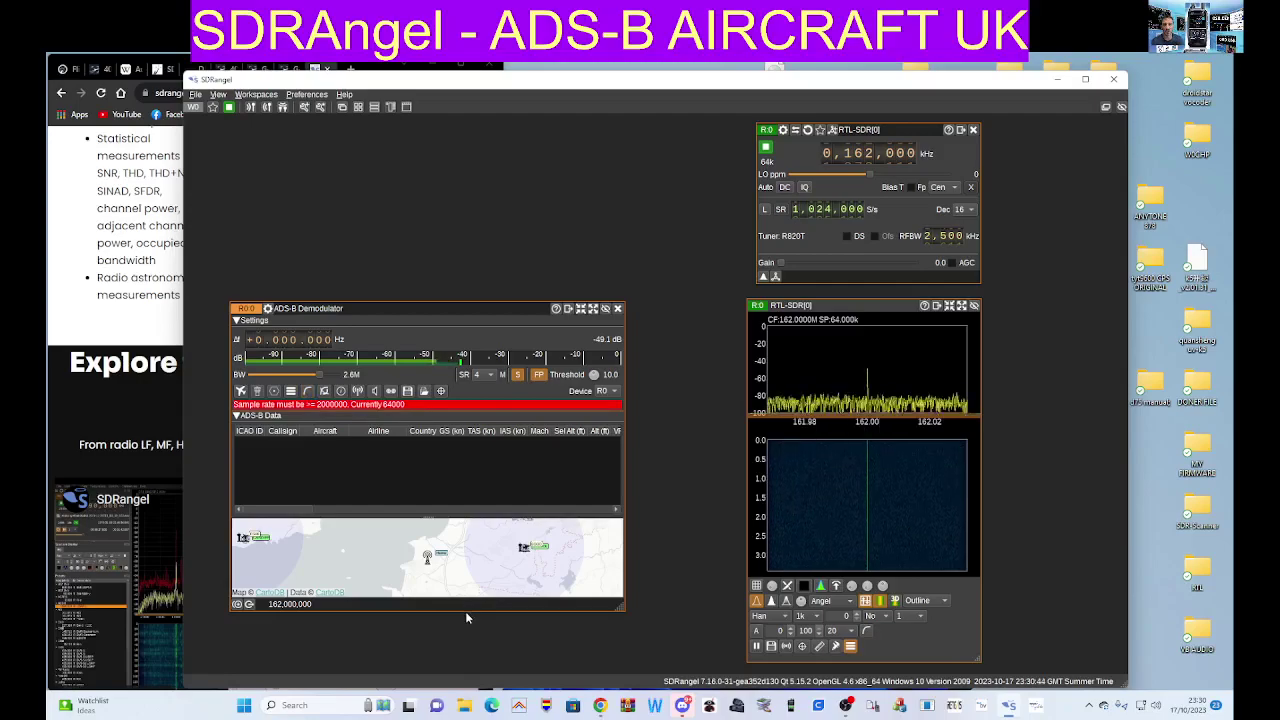
- Reposition the ADS-B Demodulator window so it sits fully inside the workspace beside the spectrum window
{"action": "left_click_drag", "start_coordinate": [465, 611], "coordinate": [469, 676]}
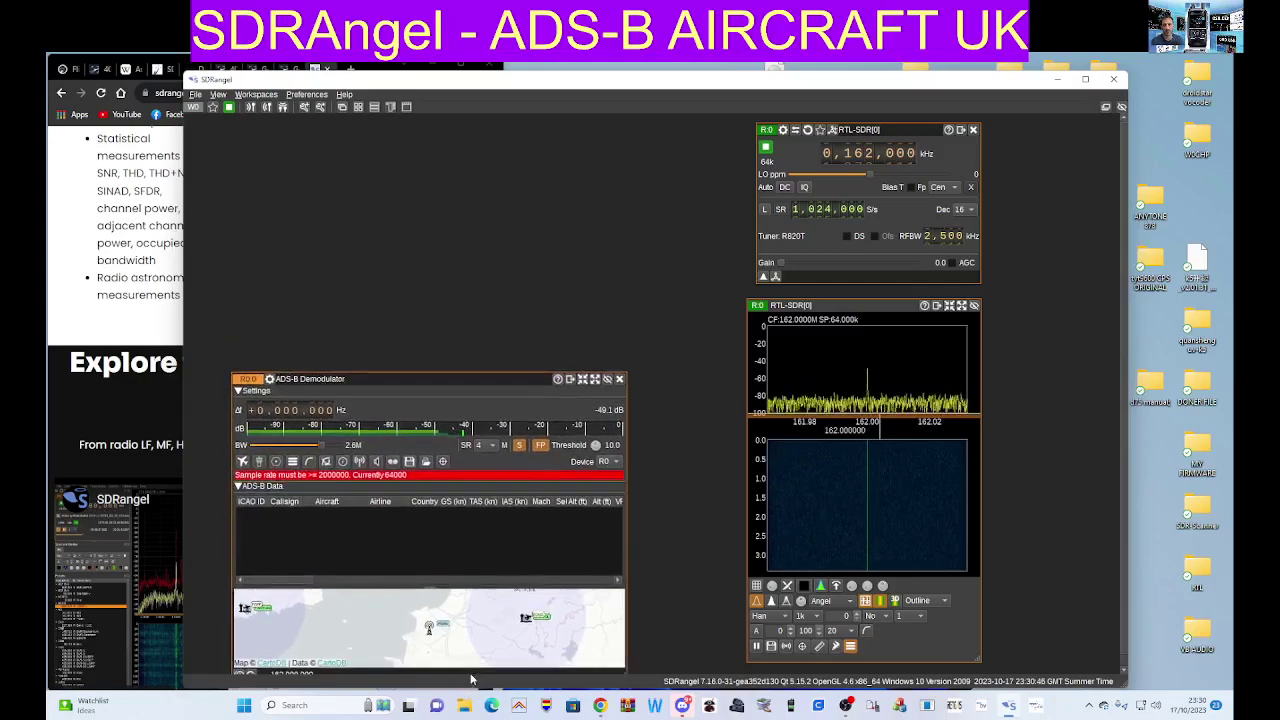
{"action": "left_click_drag", "start_coordinate": [462, 373], "coordinate": [465, 302]}
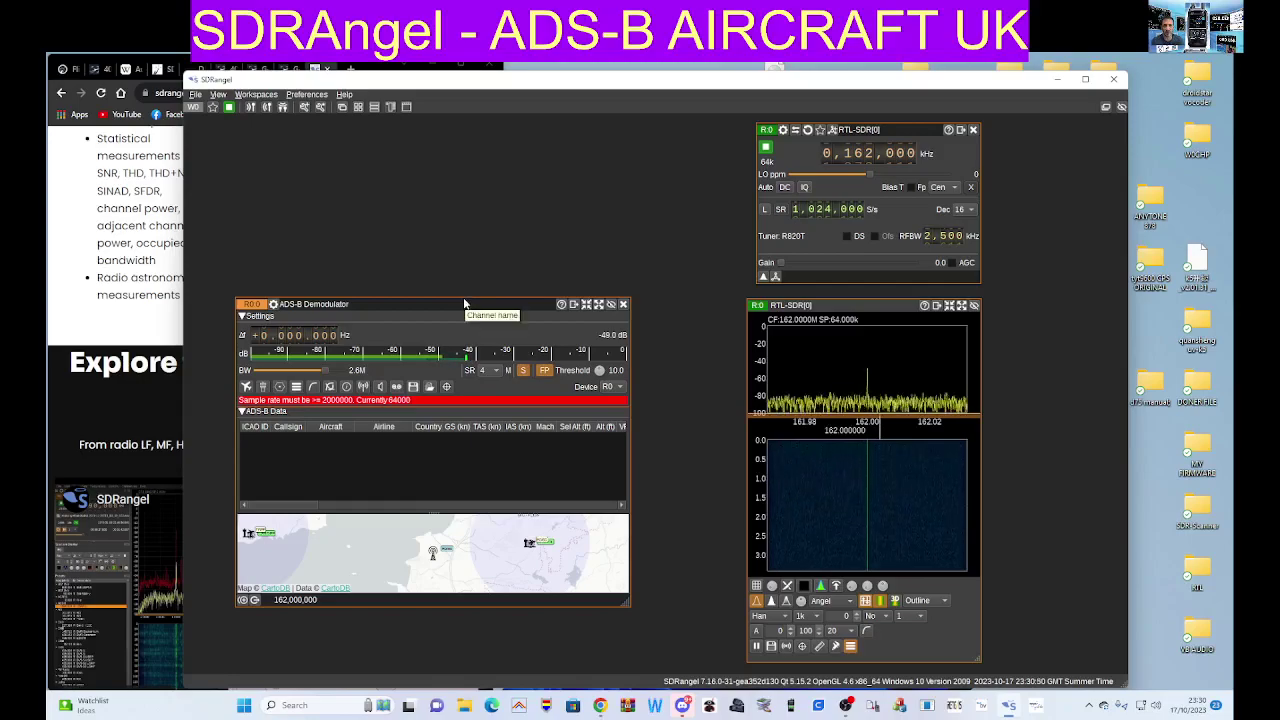
- Move the ADS-B Demodulator window up and enlarge it to fill the workspace area beside the RTL-SDR windows
{"action": "left_click_drag", "start_coordinate": [463, 298], "coordinate": [470, 104]}
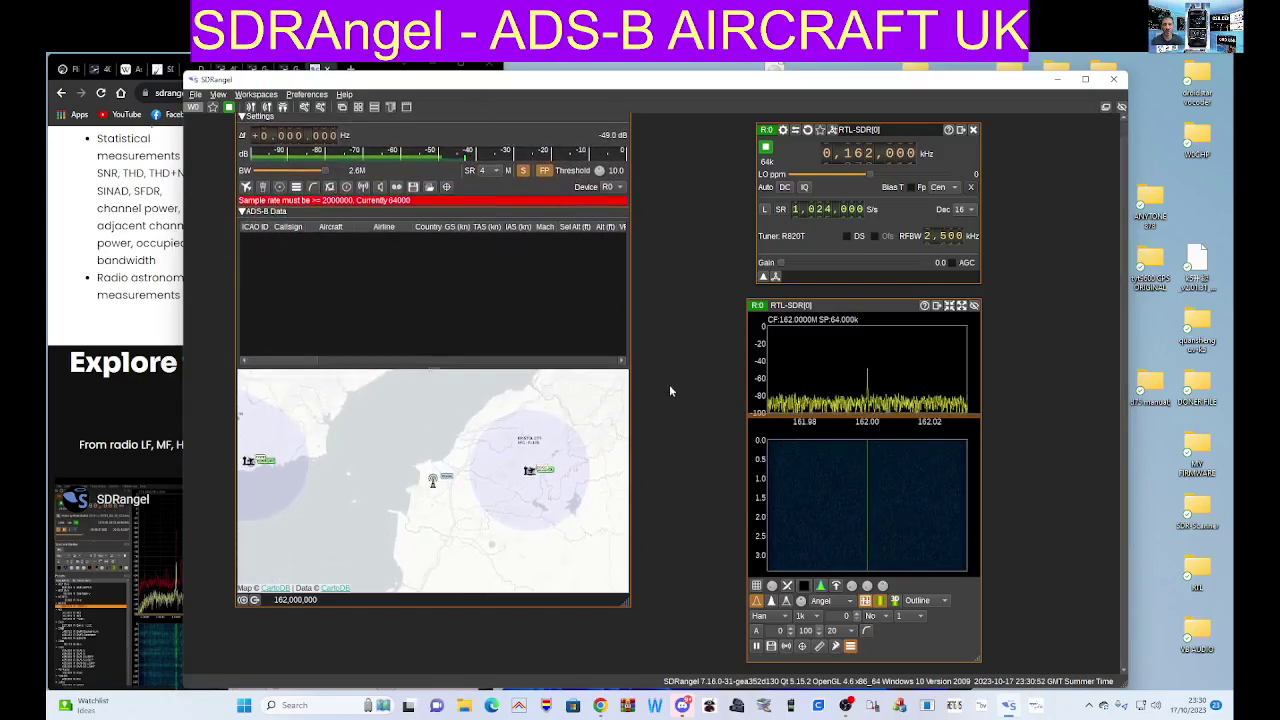
{"action": "left_click_drag", "start_coordinate": [634, 448], "coordinate": [748, 448]}
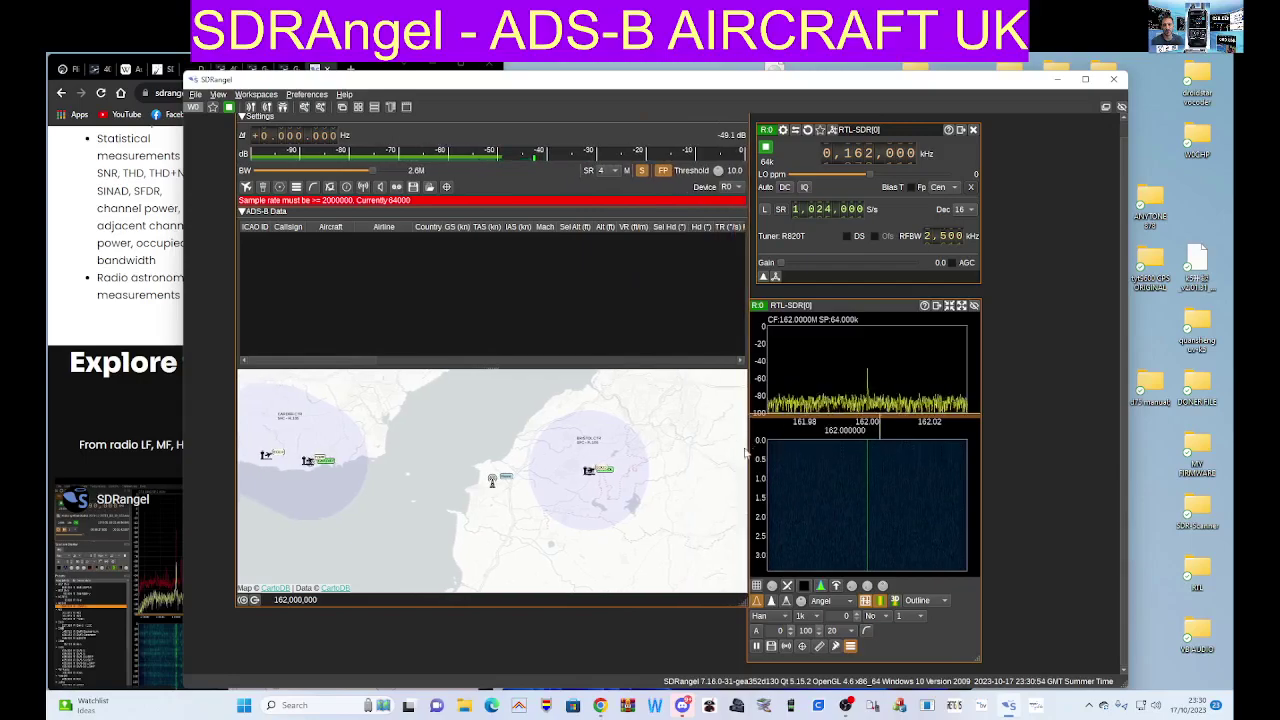
{"action": "left_click_drag", "start_coordinate": [461, 607], "coordinate": [461, 672]}
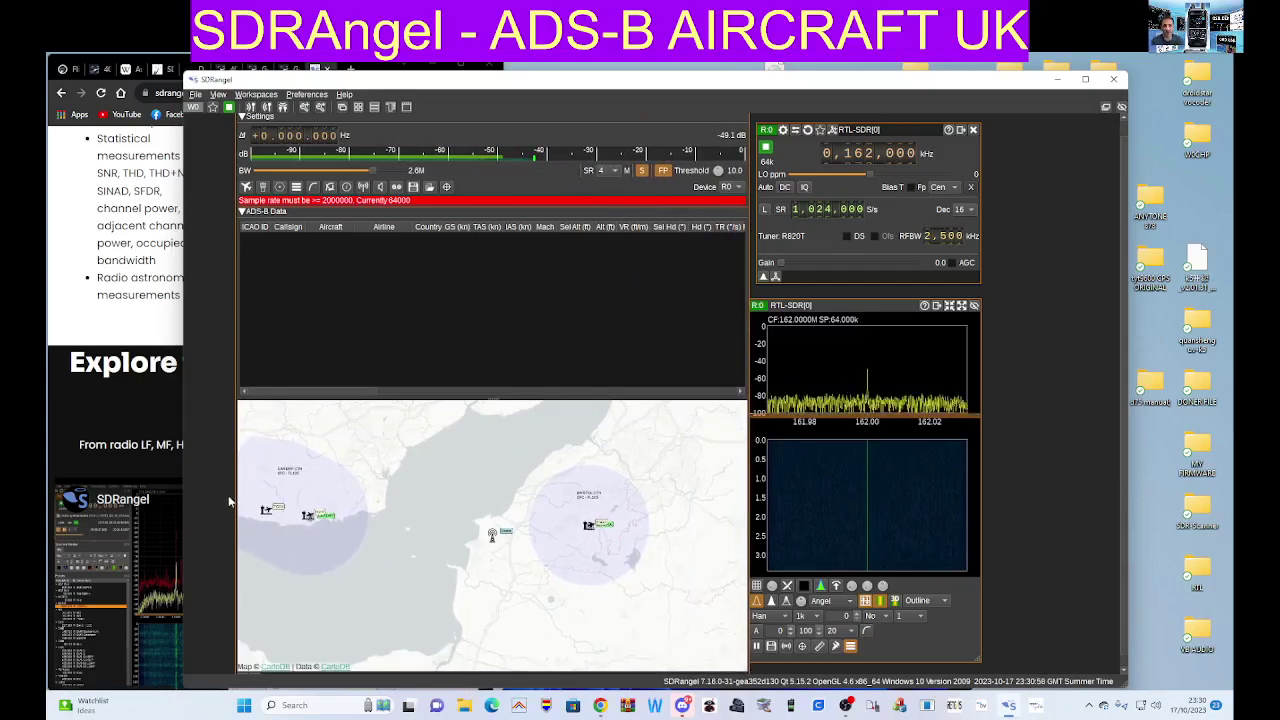
{"action": "left_click_drag", "start_coordinate": [236, 504], "coordinate": [182, 506]}
- Zoom the ADS-B map in on the Bristol area and expand Bristol Airport's label to show its details
{"action": "scroll", "coordinate": [476, 548], "scroll_direction": "down", "scroll_amount": 2}
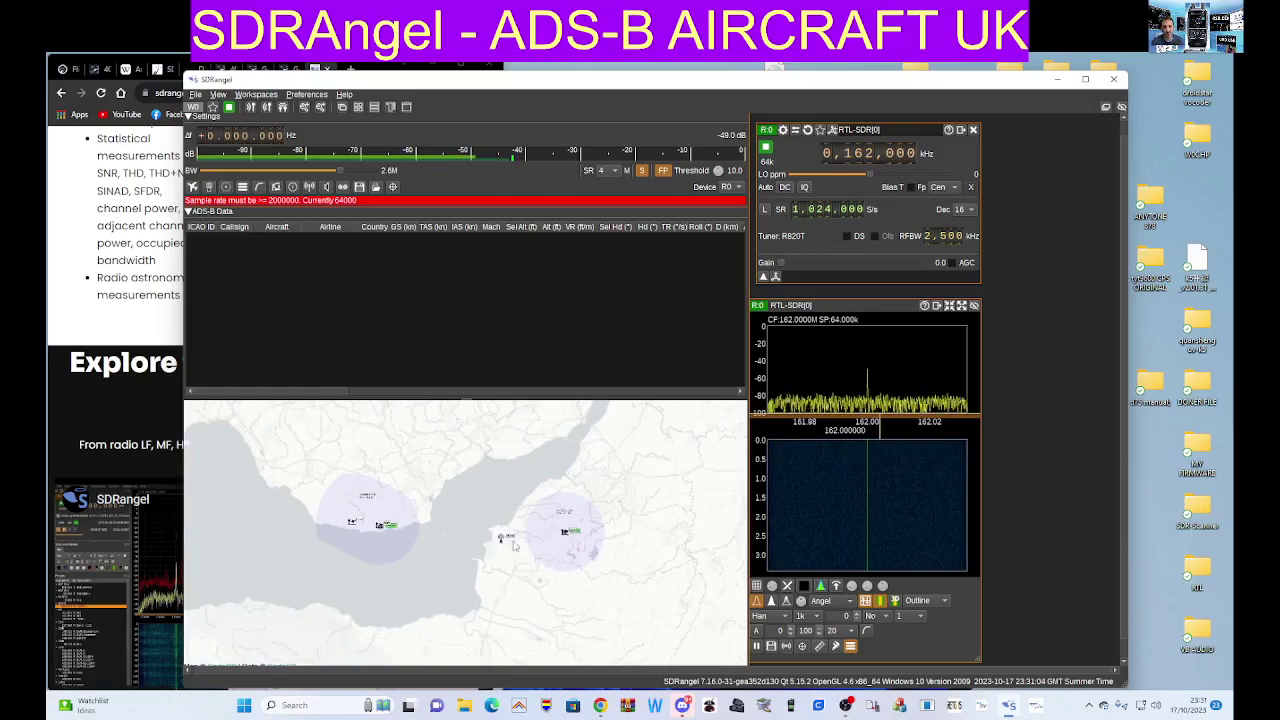
{"action": "scroll", "coordinate": [514, 545], "scroll_direction": "up", "scroll_amount": 2}
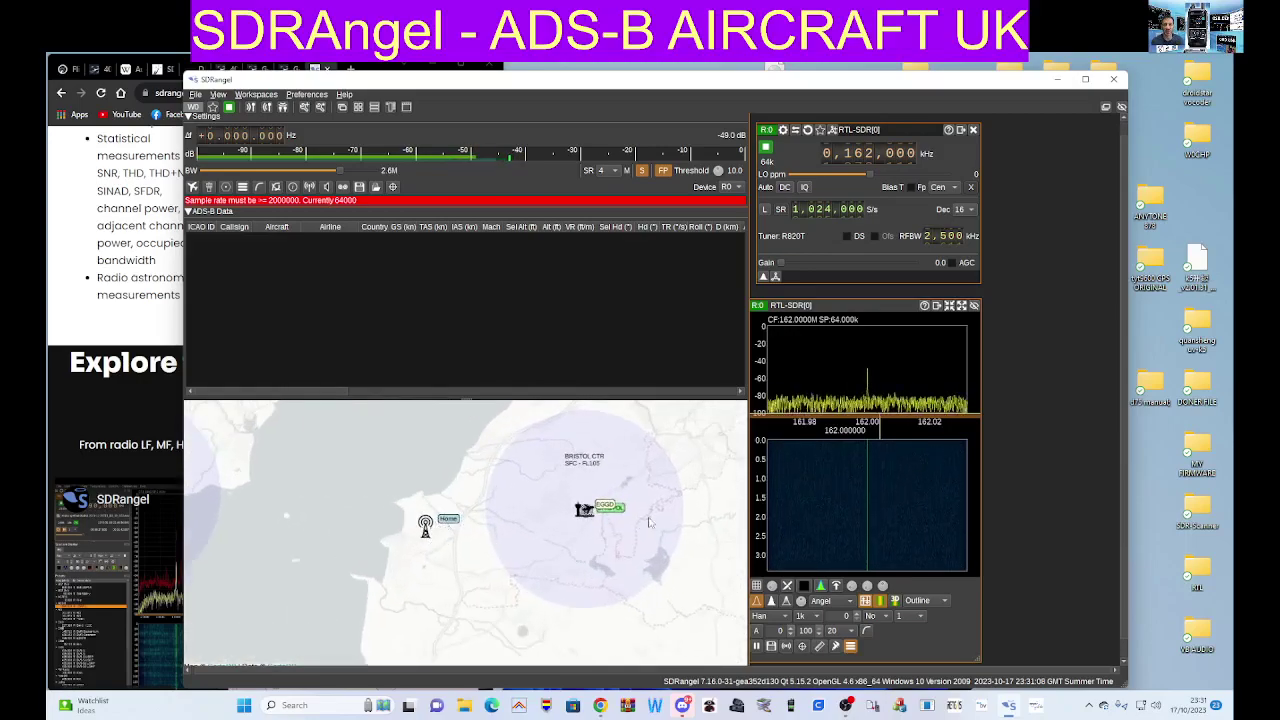
{"action": "left_click", "coordinate": [602, 508]}
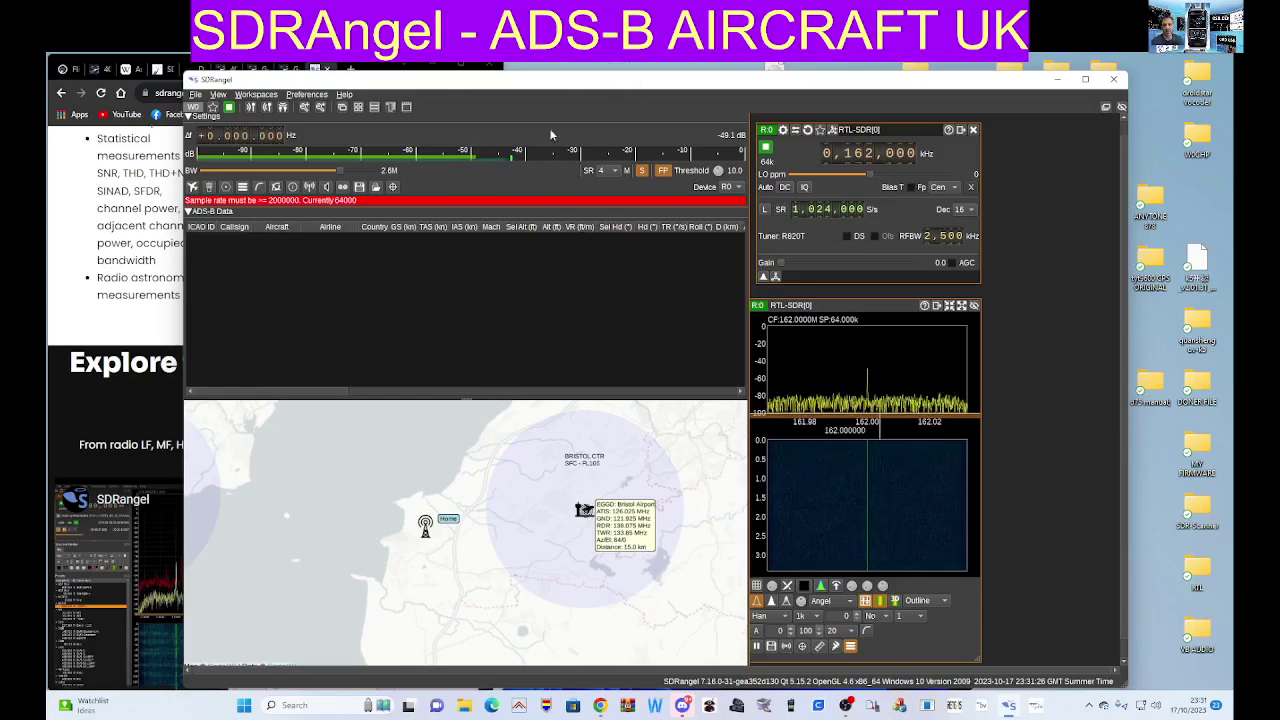
- Shift the RTL-SDR control and spectrum windows away from the enlarged ADS-B Demodulator window
{"action": "left_click_drag", "start_coordinate": [897, 132], "coordinate": [937, 127]}
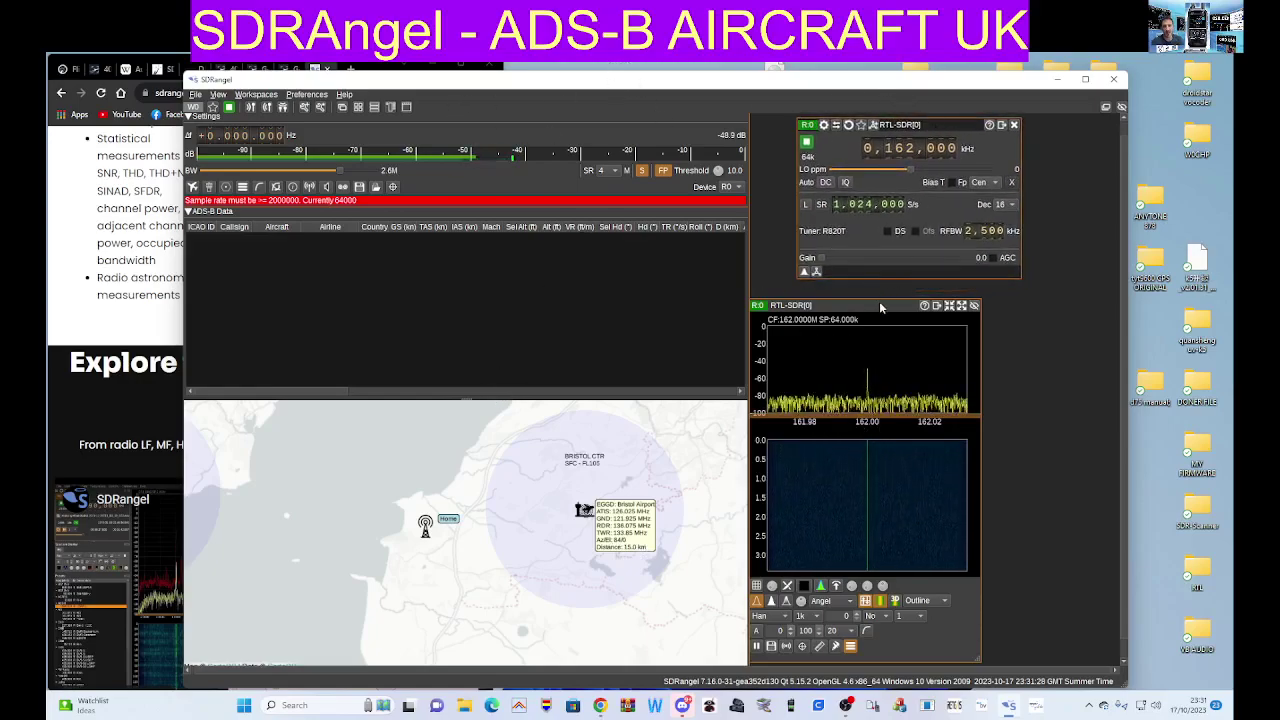
{"action": "left_click_drag", "start_coordinate": [886, 304], "coordinate": [938, 305]}
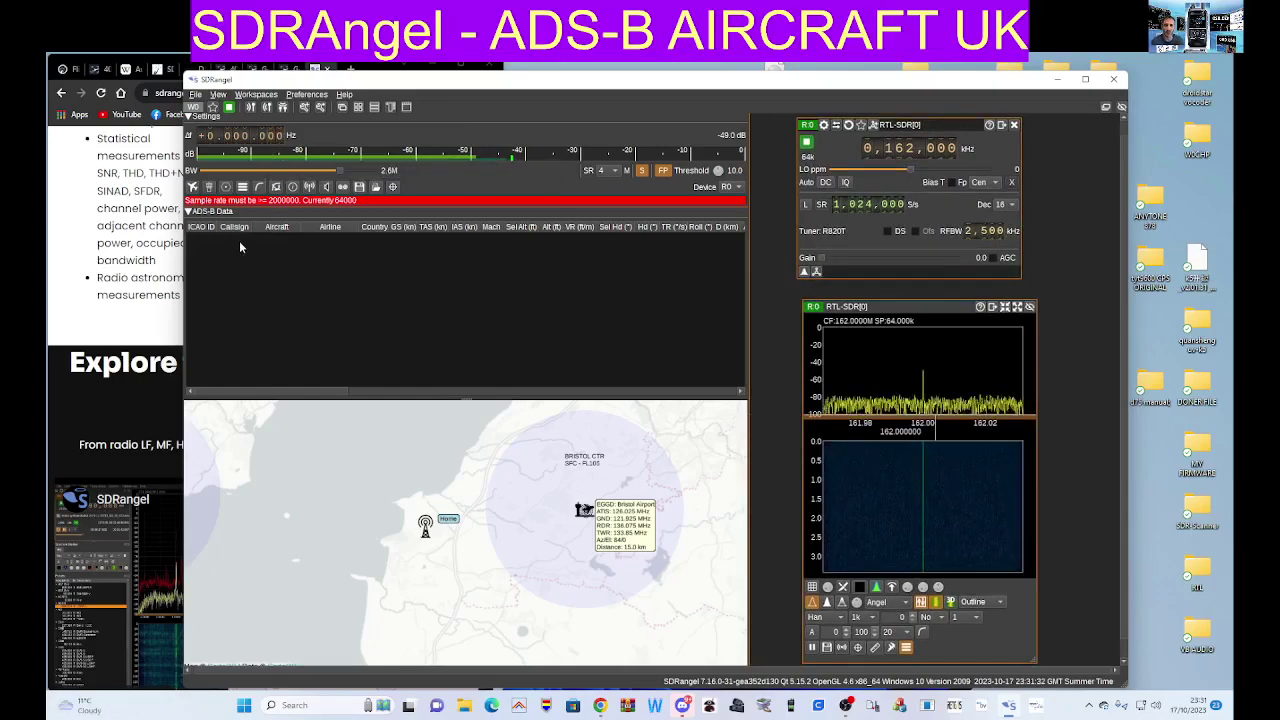
- Create a new workspace and add an AaroniaRTSA receiver to it after refreshing the sampling device list
{"action": "left_click", "coordinate": [248, 96]}
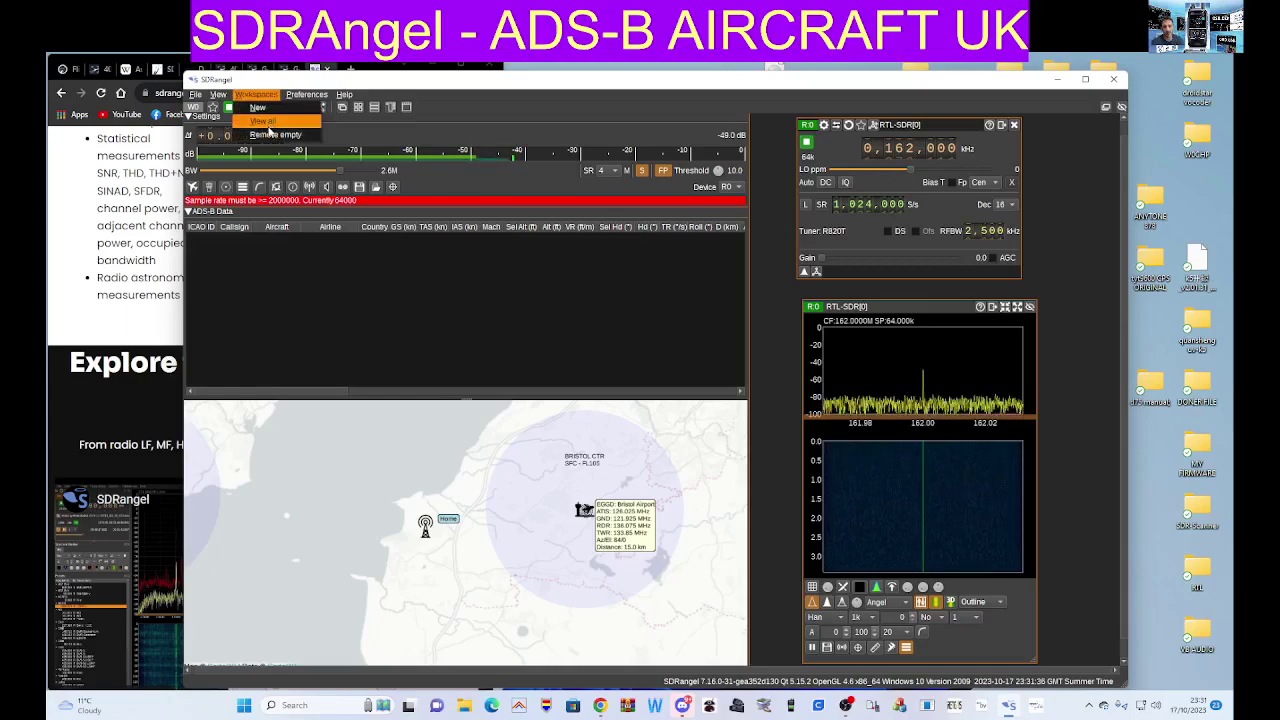
{"action": "left_click", "coordinate": [264, 111]}
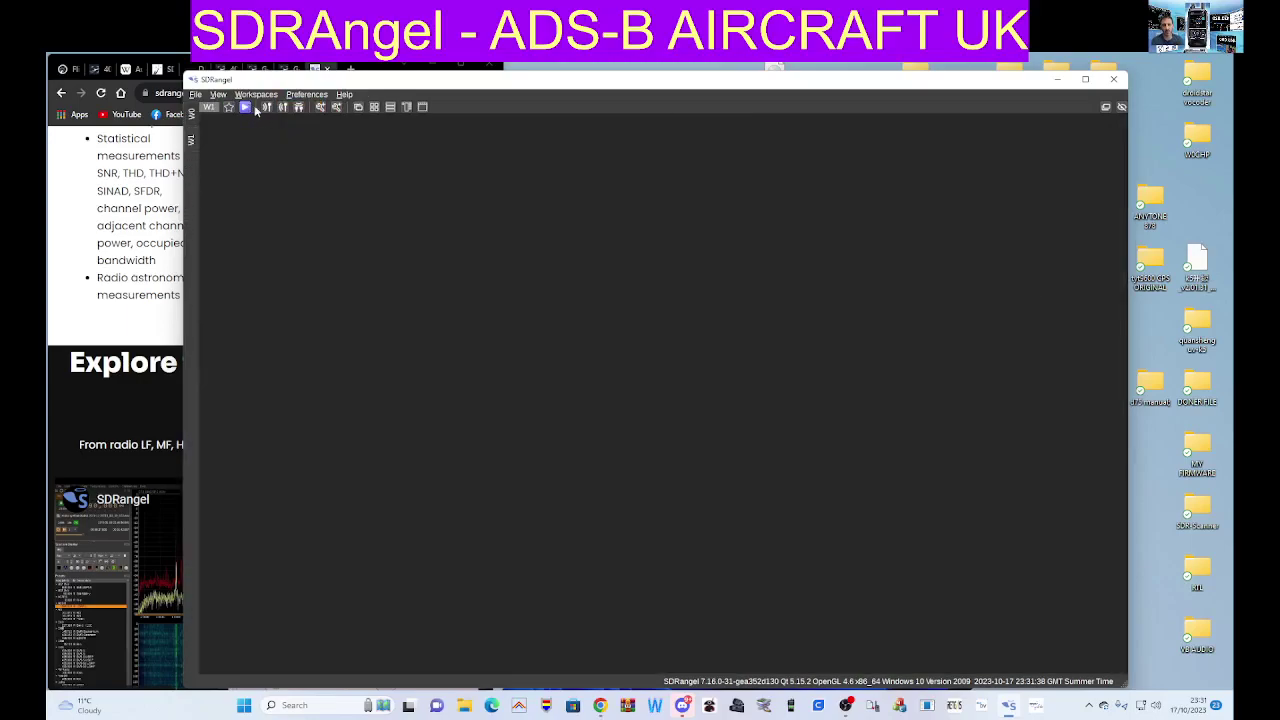
{"action": "left_click", "coordinate": [265, 108]}
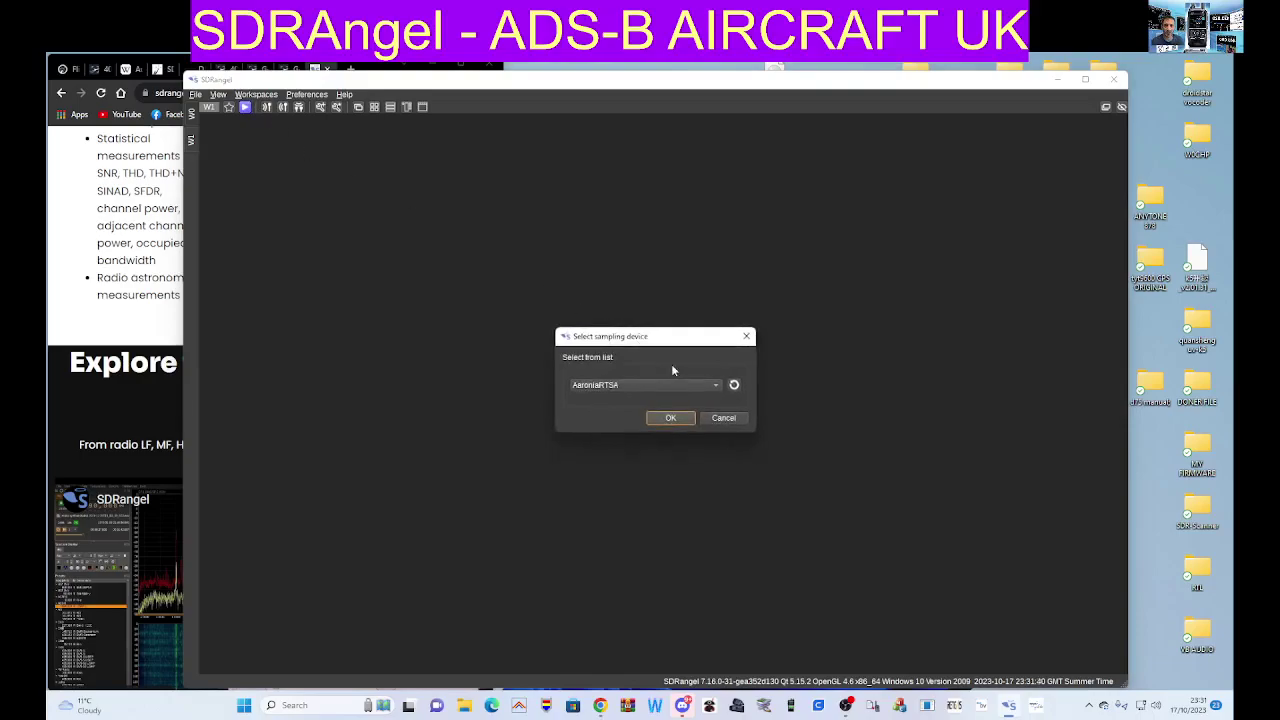
{"action": "left_click", "coordinate": [715, 386]}
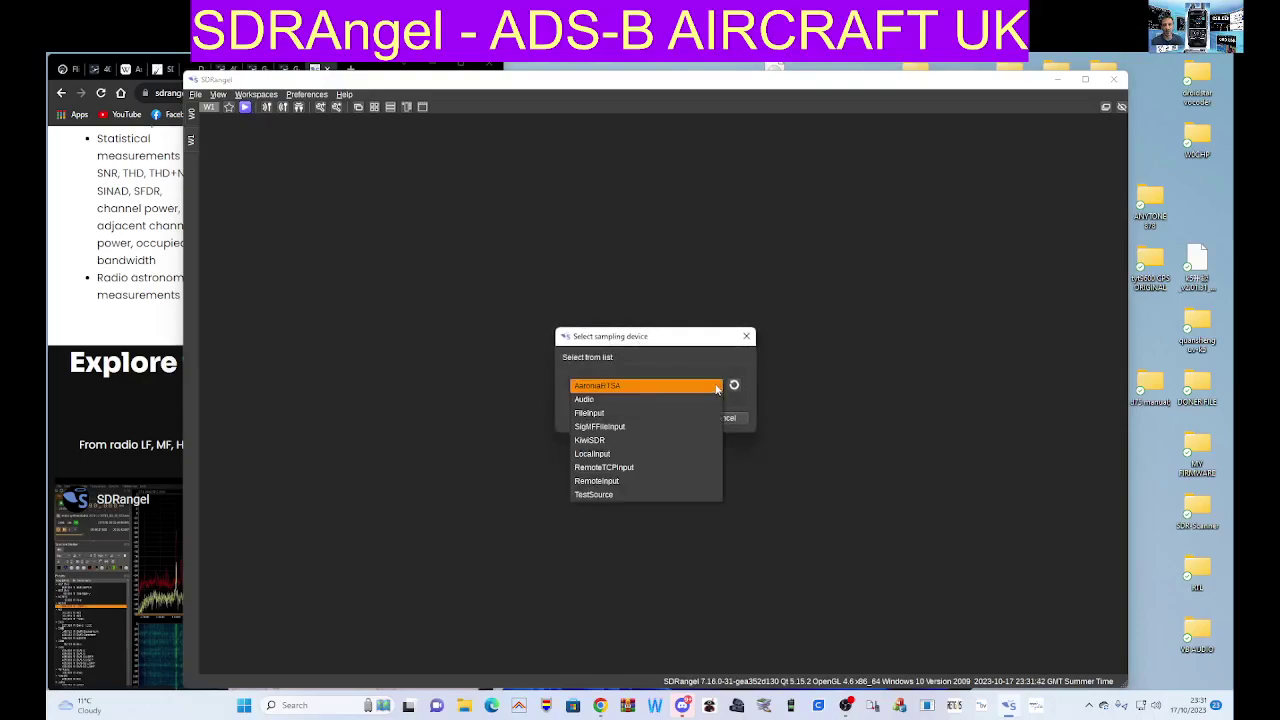
{"action": "left_click", "coordinate": [716, 387]}
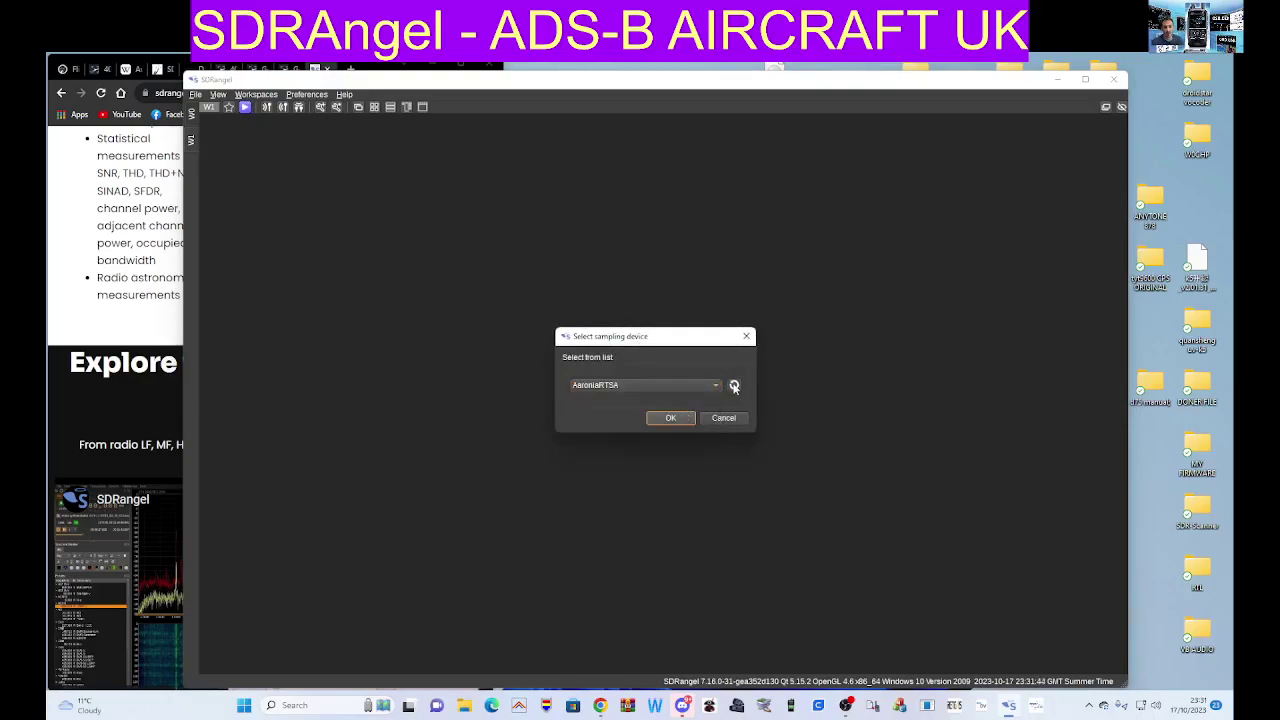
{"action": "left_click", "coordinate": [734, 386]}
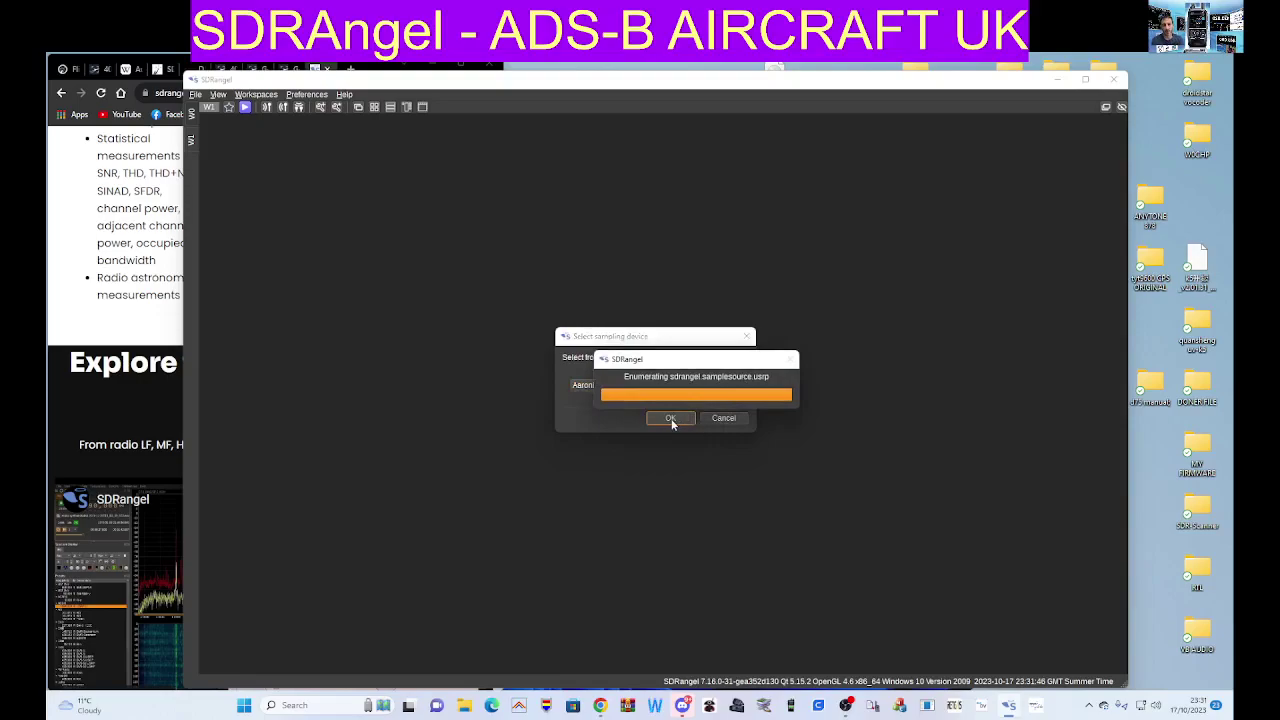
{"action": "left_click", "coordinate": [671, 419]}
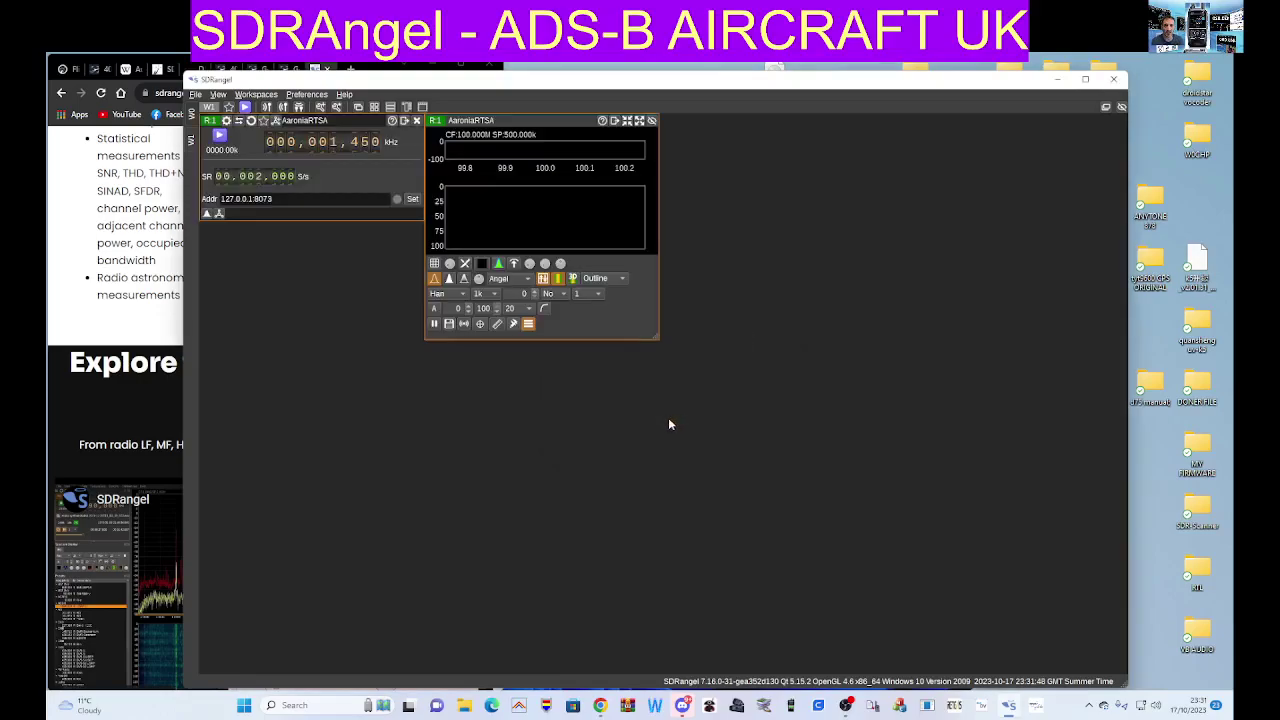
- Add an AM Demodulator channel to the AaroniaRTSA receiver and spread the control, spectrum and demodulator windows apart
{"action": "left_click_drag", "start_coordinate": [532, 117], "coordinate": [791, 205]}
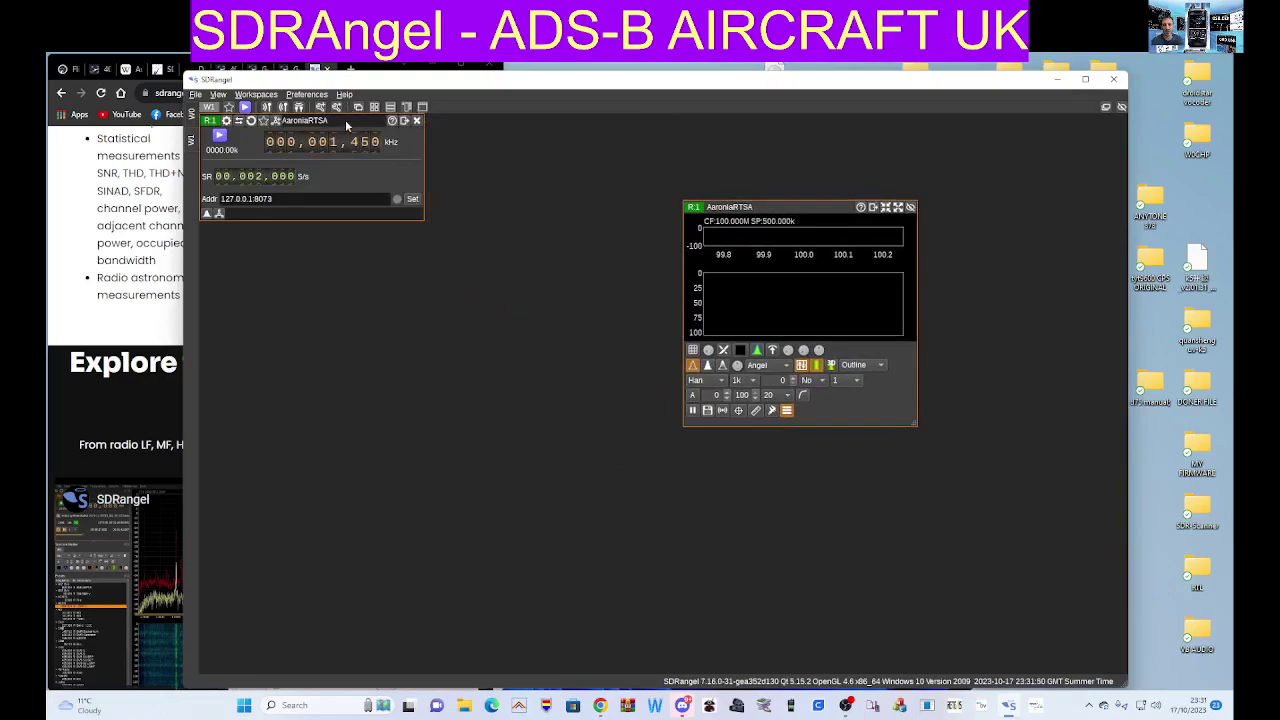
{"action": "left_click_drag", "start_coordinate": [347, 125], "coordinate": [409, 237]}
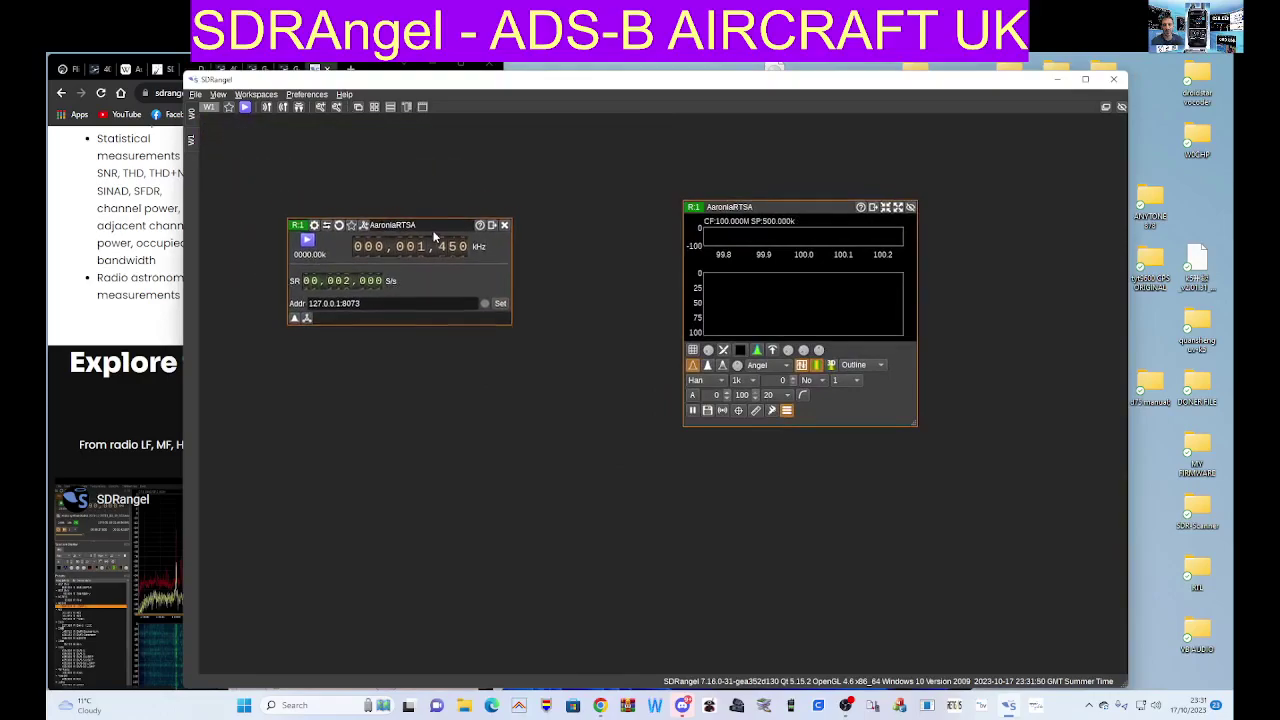
{"action": "left_click", "coordinate": [365, 231]}
{"action": "left_click", "coordinate": [716, 360]}
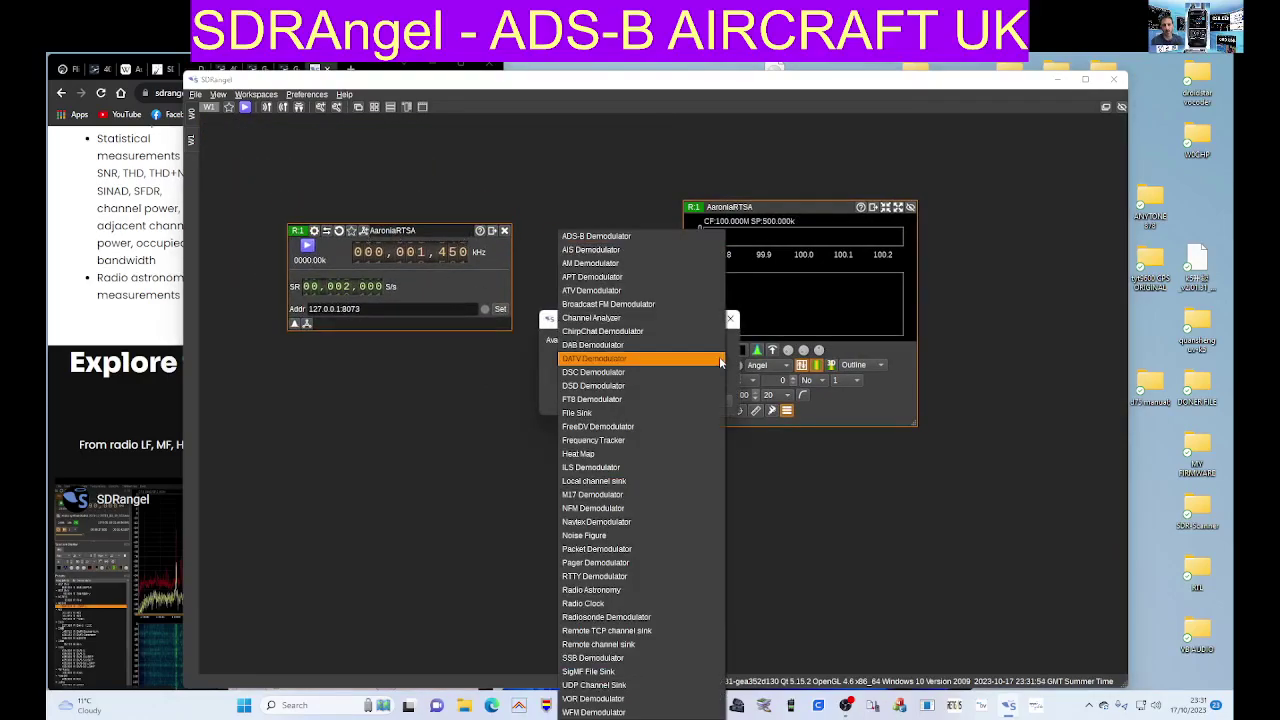
{"action": "left_click", "coordinate": [720, 360]}
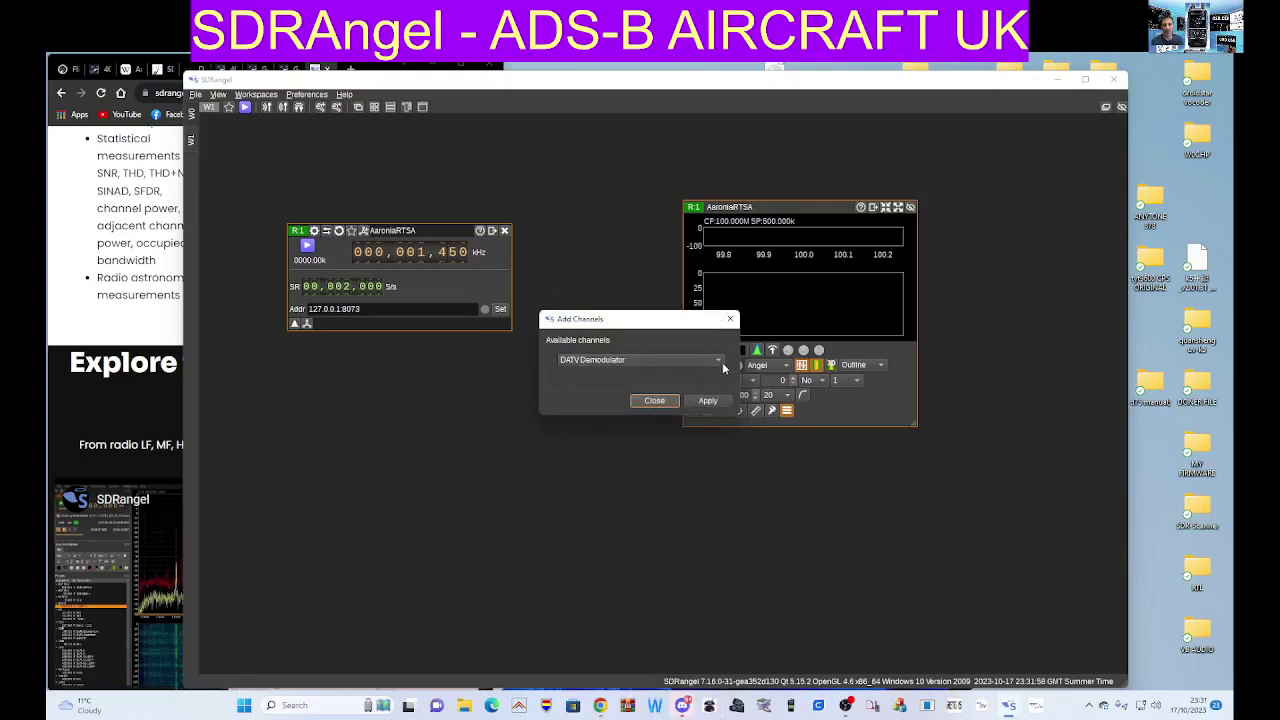
{"action": "left_click", "coordinate": [722, 362]}
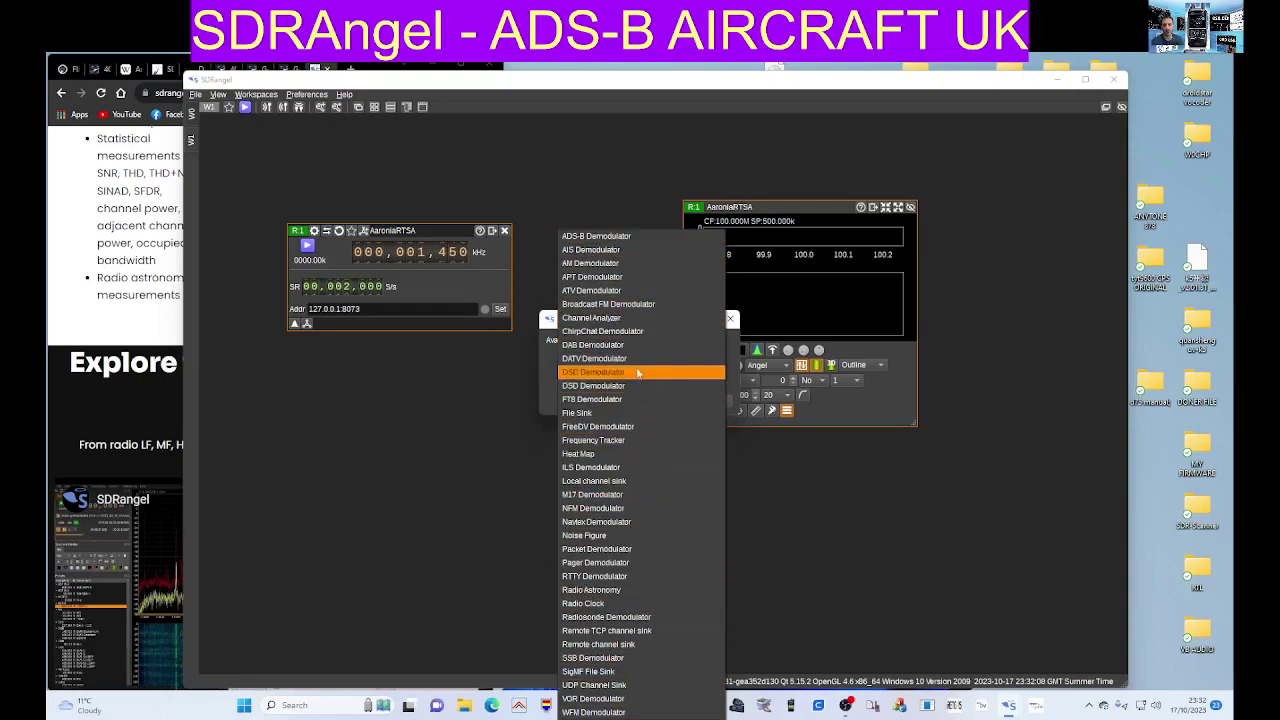
{"action": "left_click", "coordinate": [612, 263]}
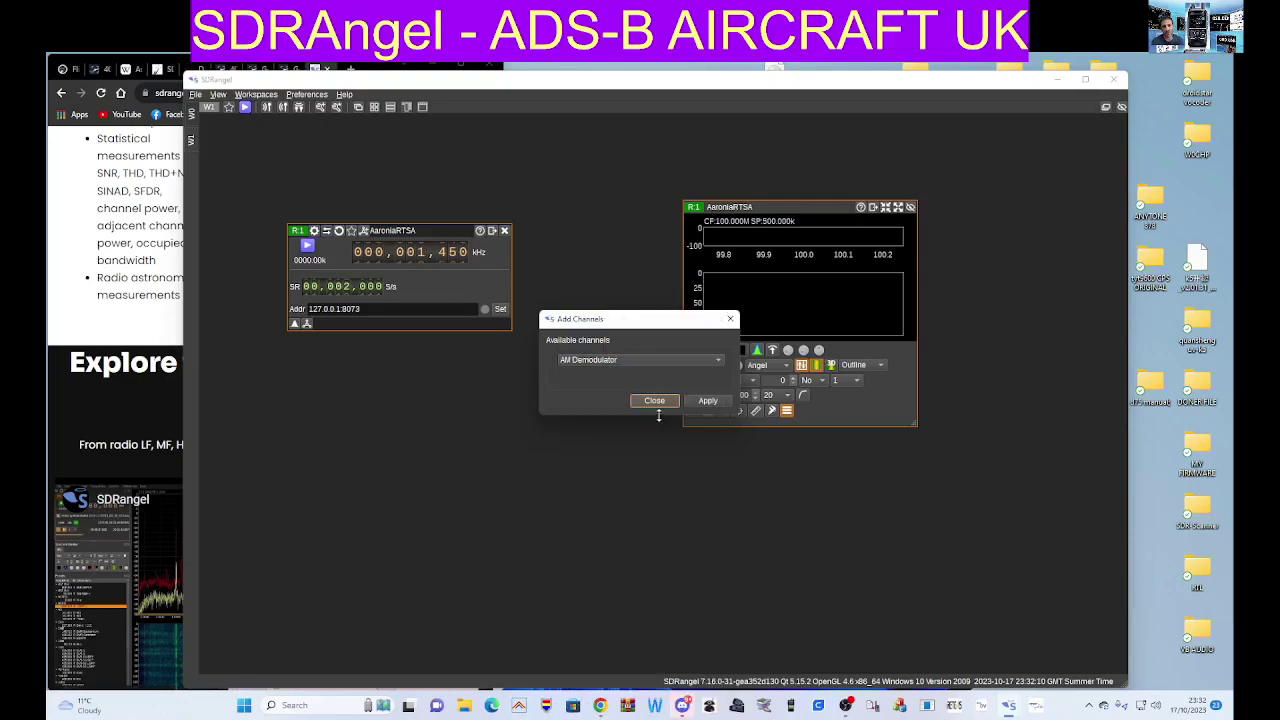
{"action": "left_click", "coordinate": [709, 401]}
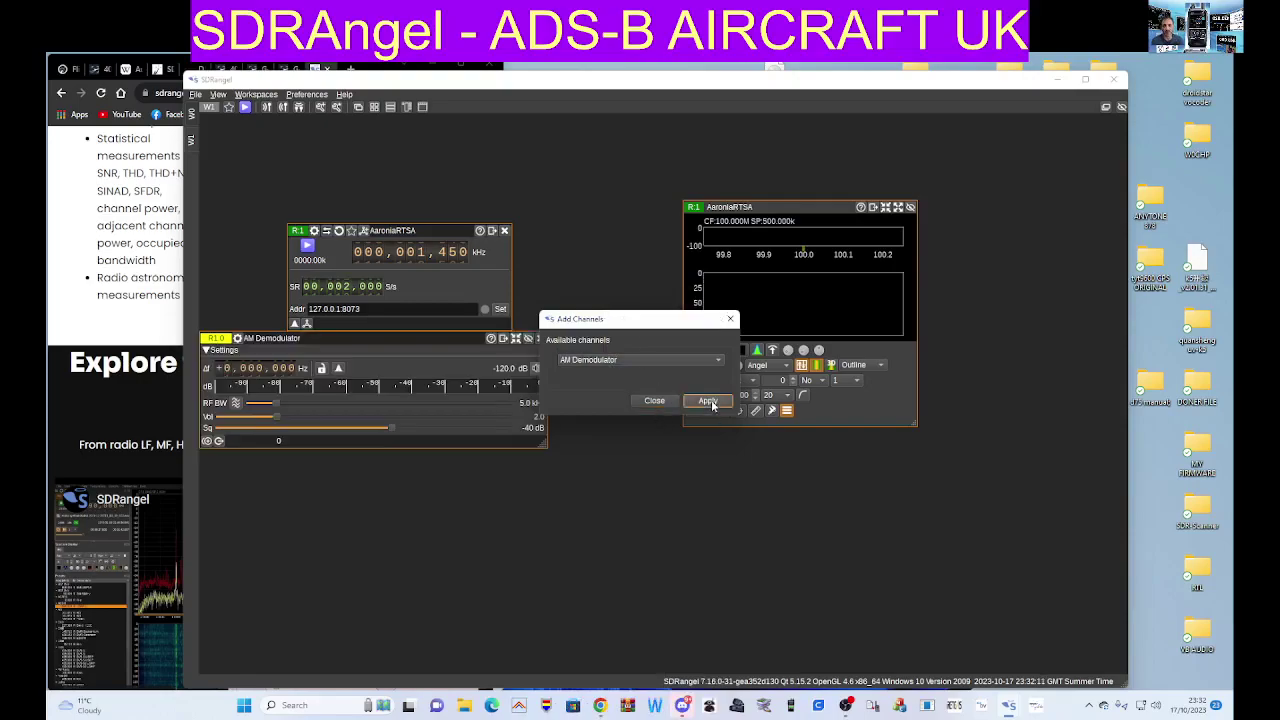
{"action": "left_click", "coordinate": [654, 401]}
{"action": "left_click_drag", "start_coordinate": [375, 340], "coordinate": [485, 401]}
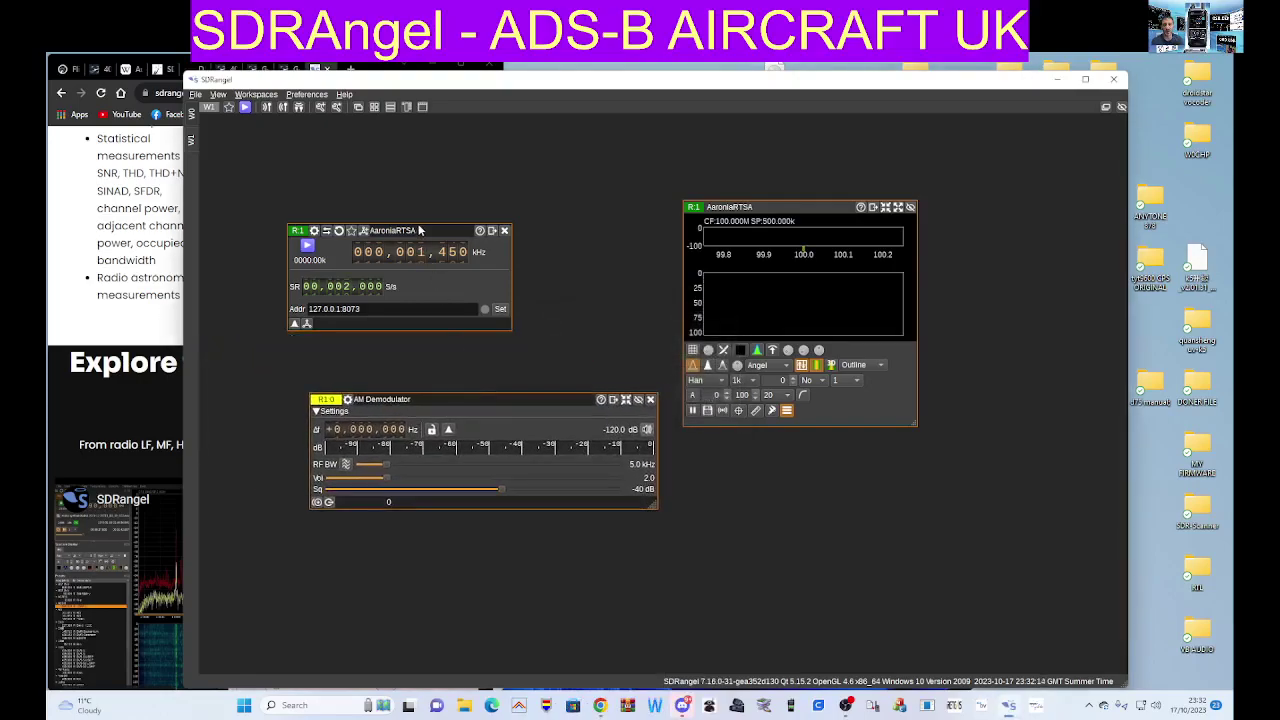
{"action": "left_click_drag", "start_coordinate": [425, 231], "coordinate": [441, 169]}
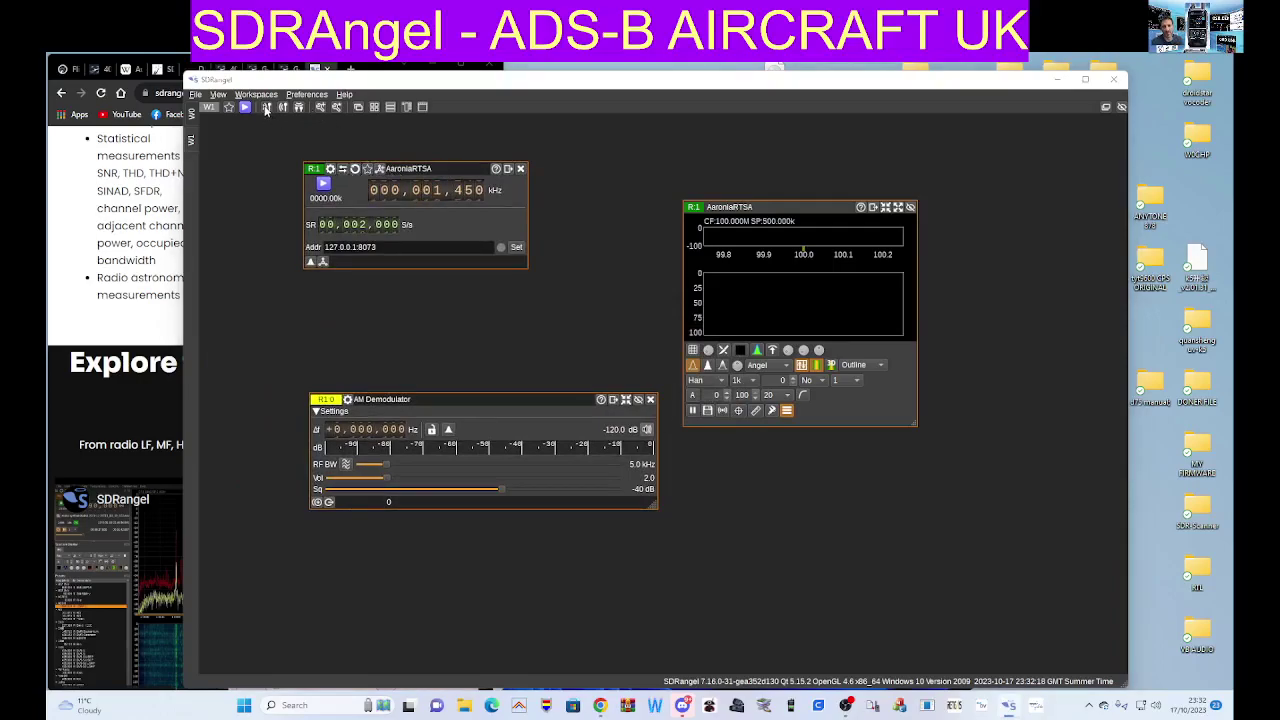
- Add a second AaroniaRTSA receiver to the same workspace
{"action": "left_click", "coordinate": [266, 107]}
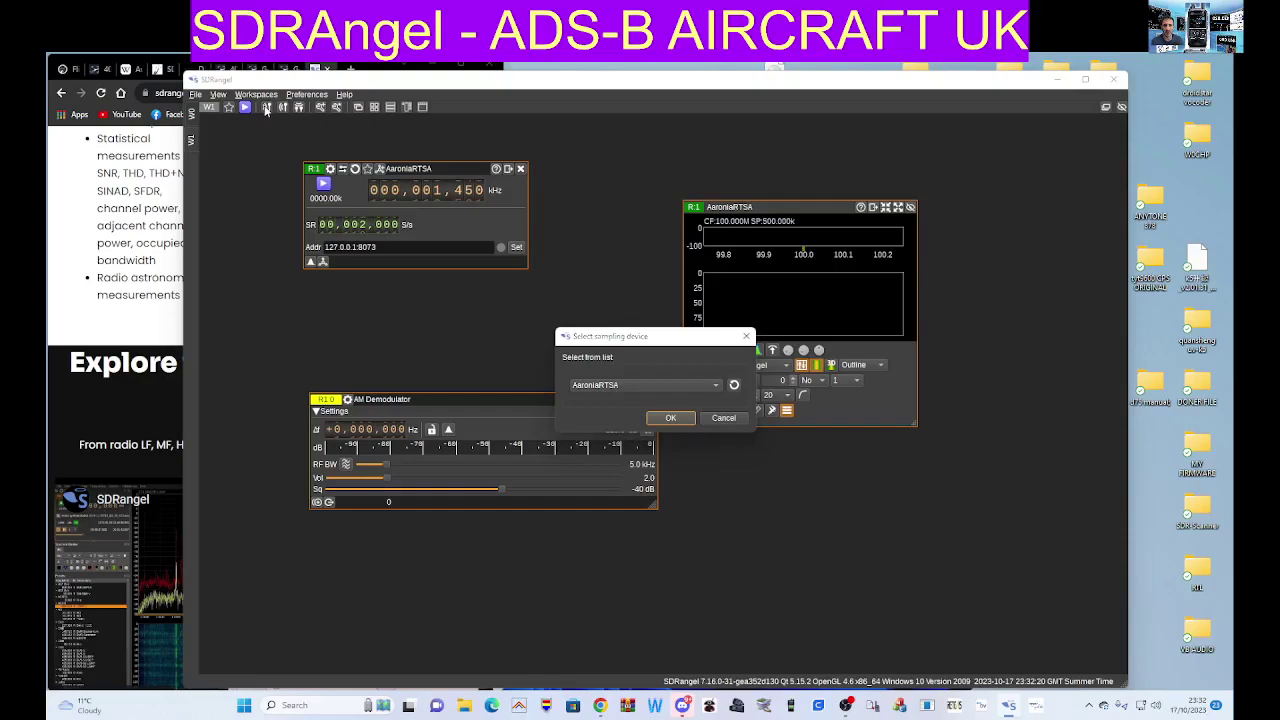
{"action": "left_click", "coordinate": [670, 418]}
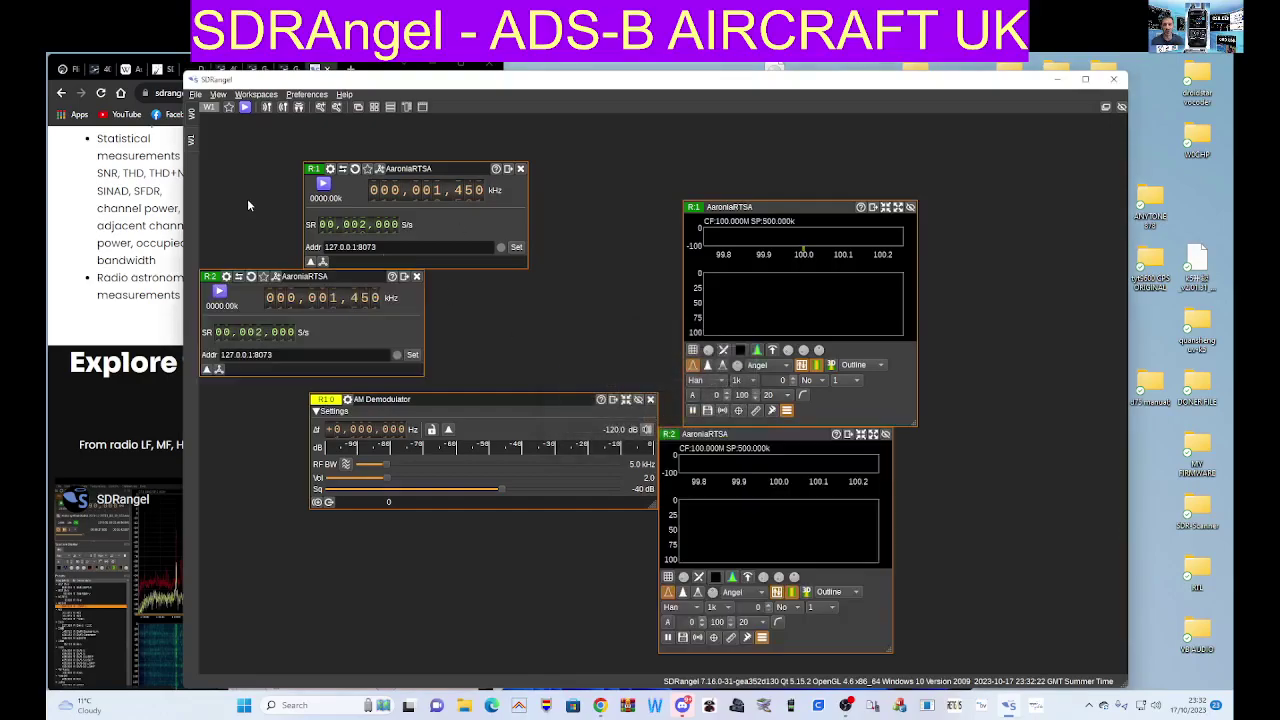
- Return to workspace W0, clear out its RTL-SDR receiver and ADS-B Demodulator, and maximise the program window
{"action": "left_click", "coordinate": [194, 115]}
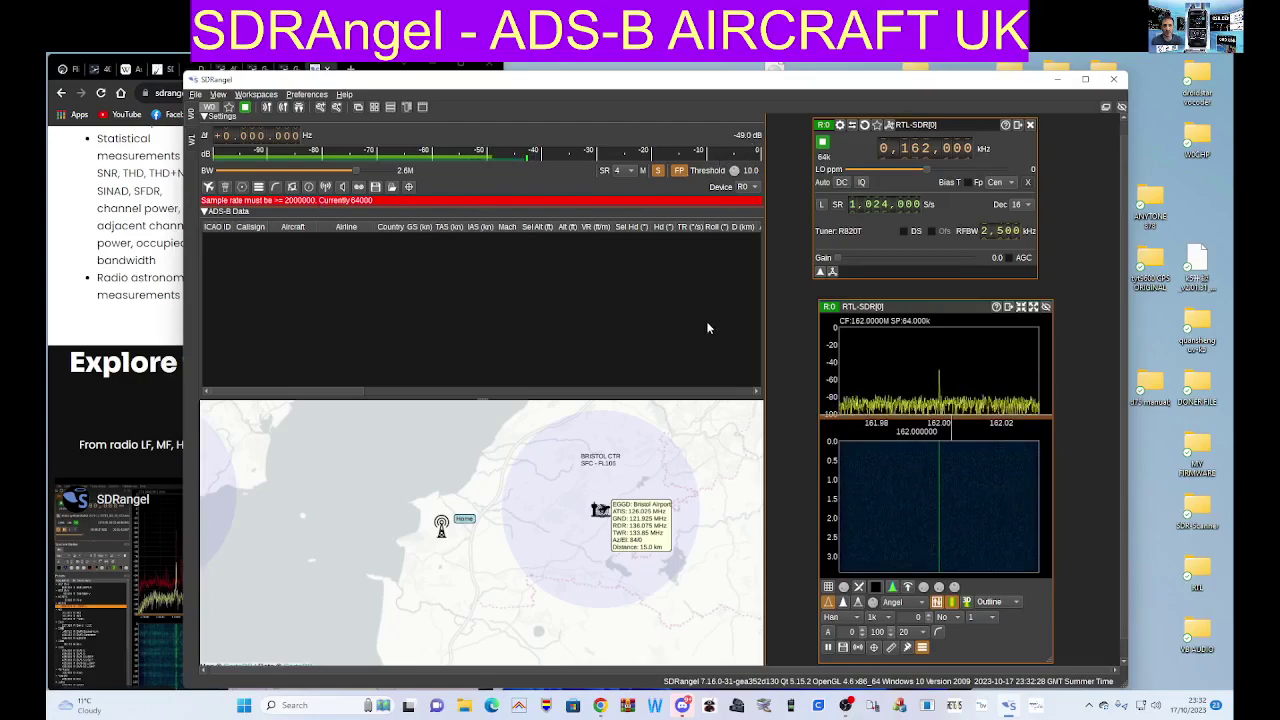
{"action": "left_click", "coordinate": [723, 120]}
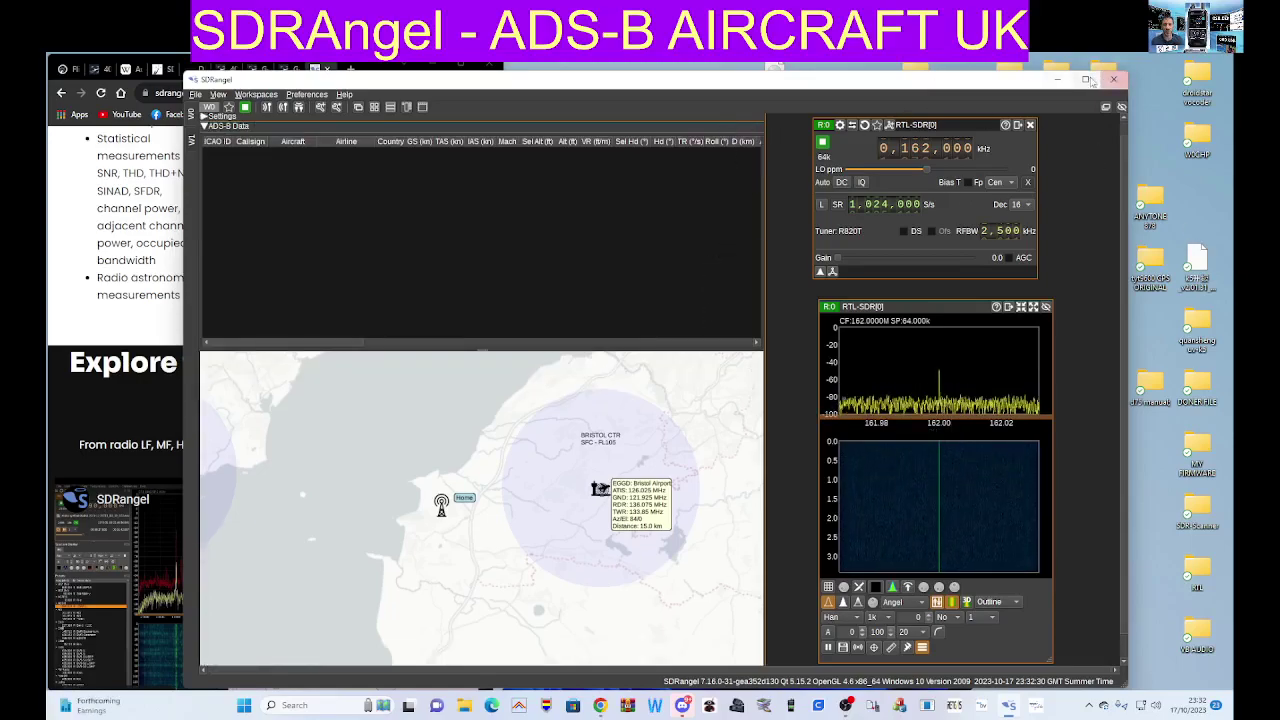
{"action": "key", "text": "super+Up"}
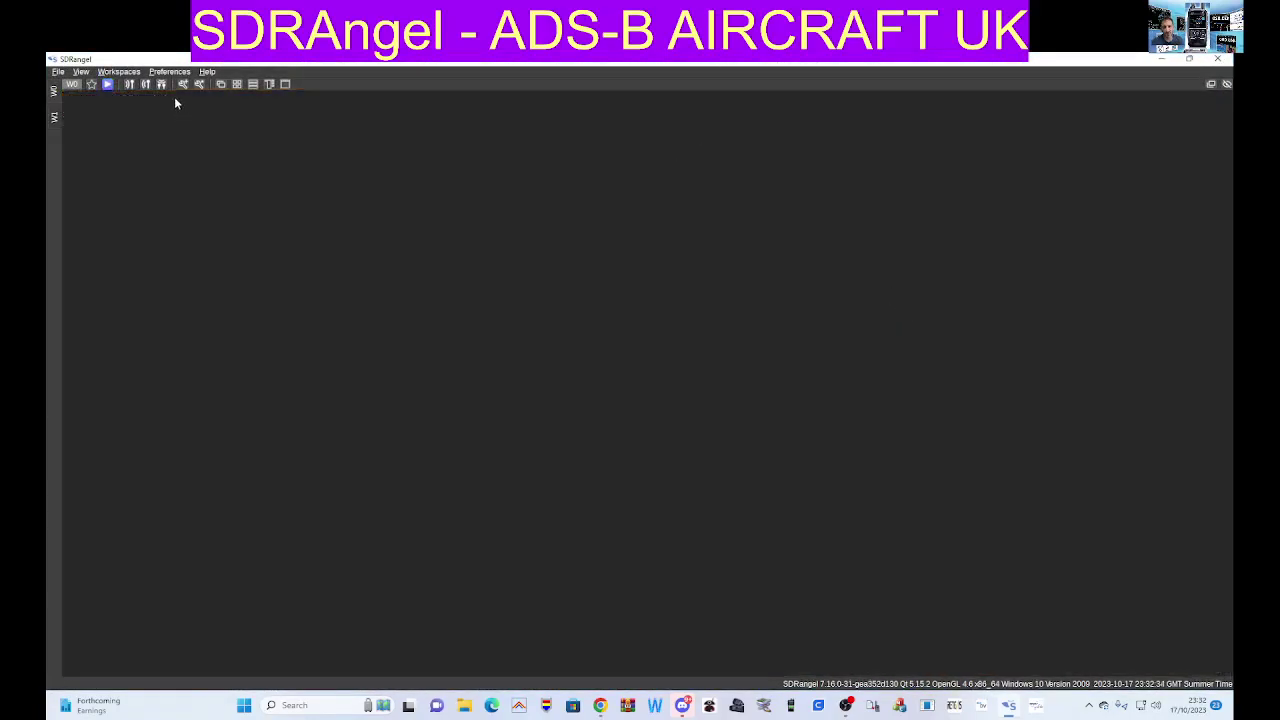
- Remove the empty workspace and close both AaroniaRTSA receivers and the AM Demodulator in the remaining one
{"action": "left_click", "coordinate": [118, 72]}
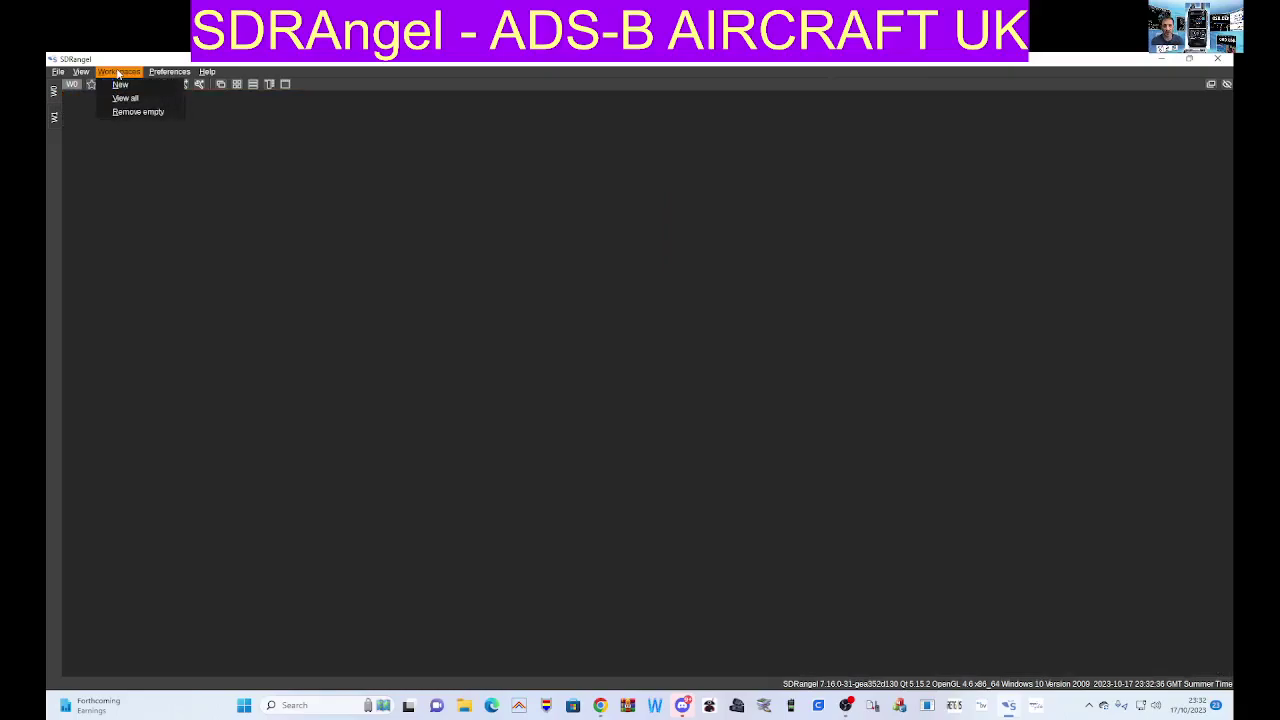
{"action": "left_click", "coordinate": [137, 112]}
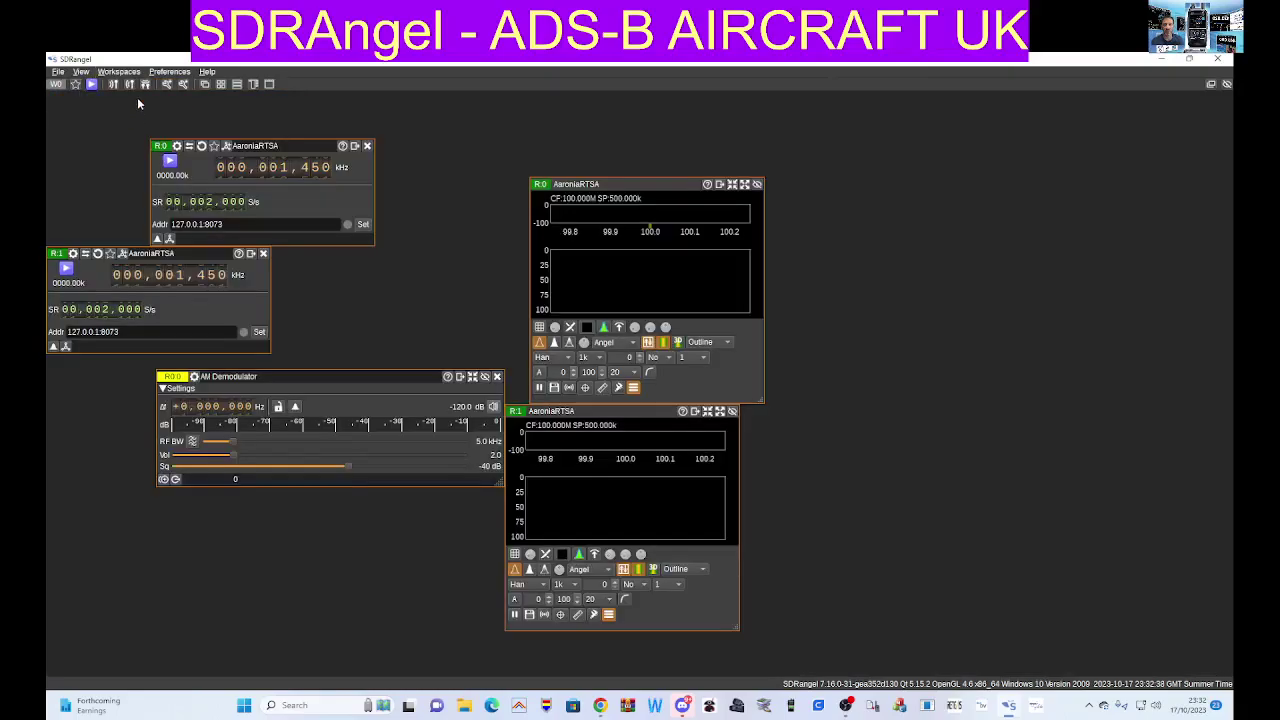
{"action": "left_click", "coordinate": [263, 253]}
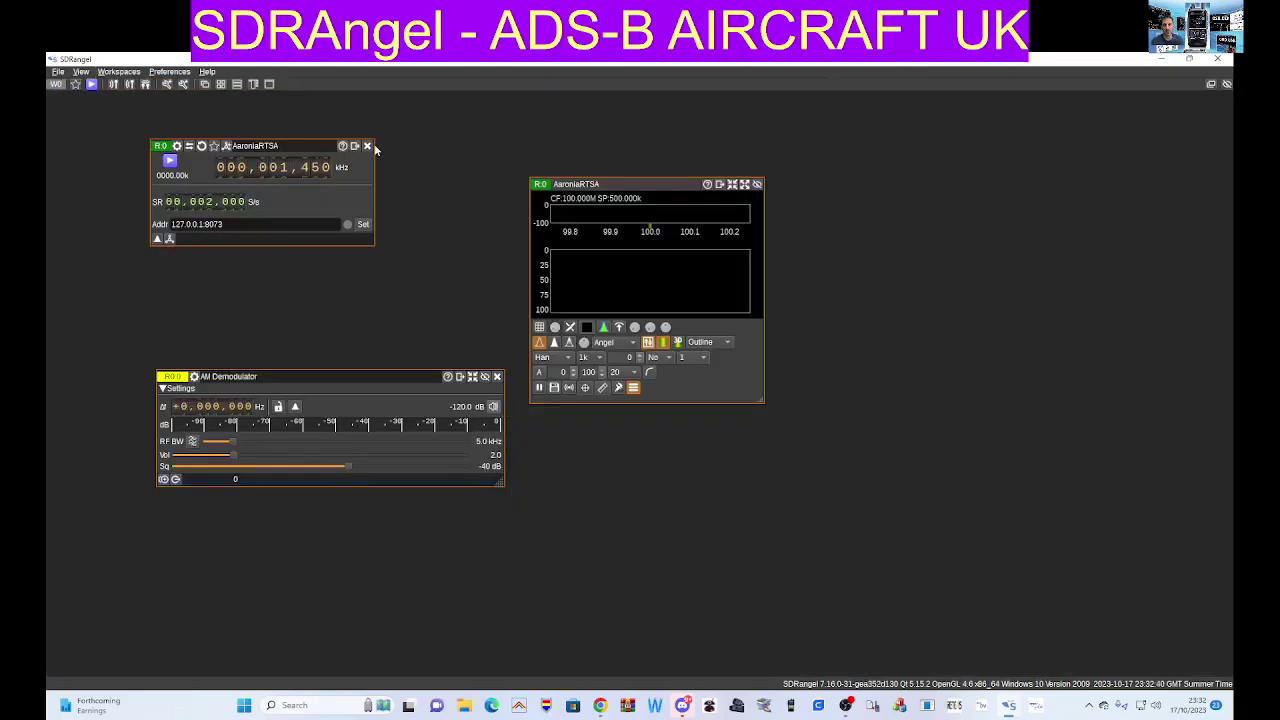
{"action": "left_click", "coordinate": [497, 376]}
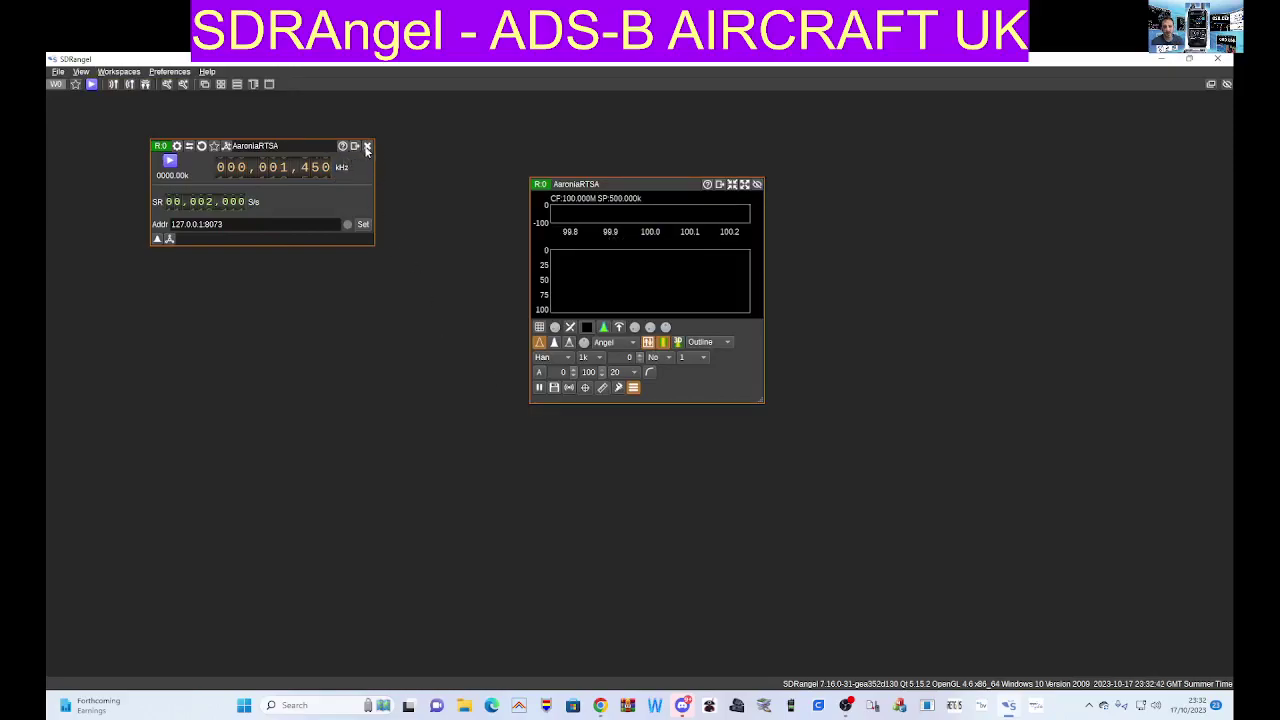
{"action": "left_click", "coordinate": [366, 147]}
- Create a second, empty workspace
{"action": "left_click", "coordinate": [118, 72]}
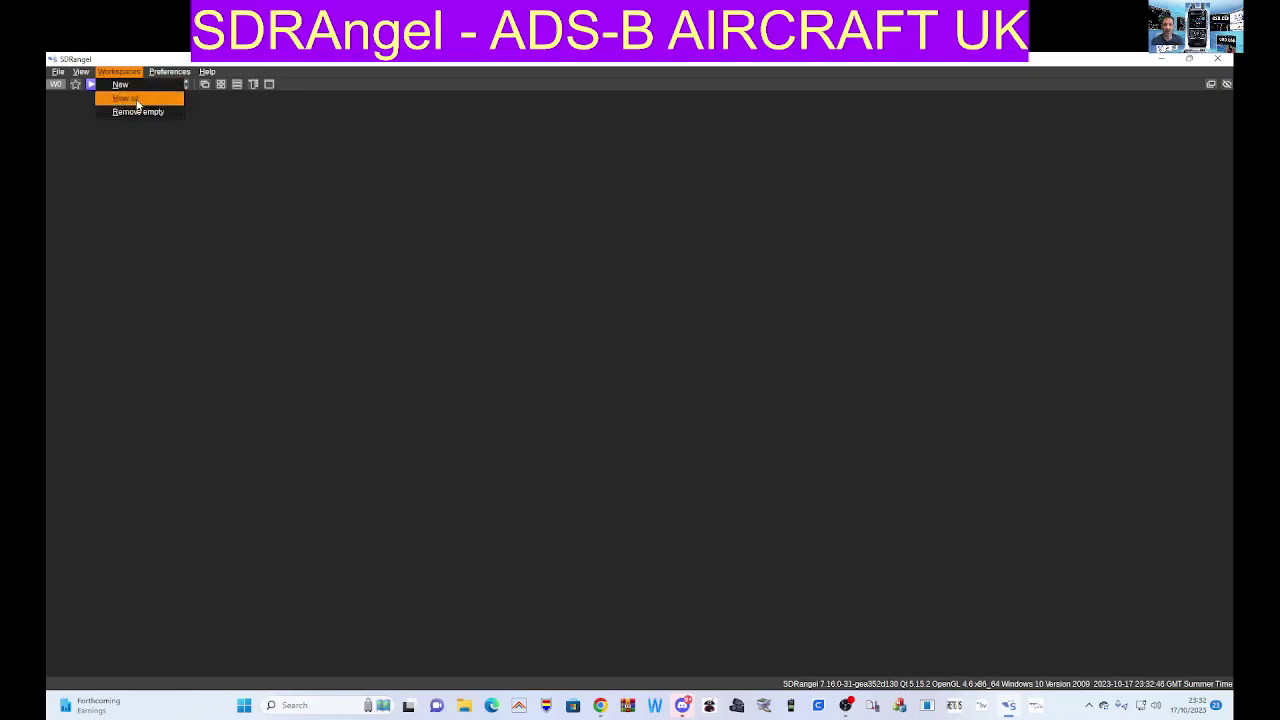
{"action": "left_click", "coordinate": [133, 86]}
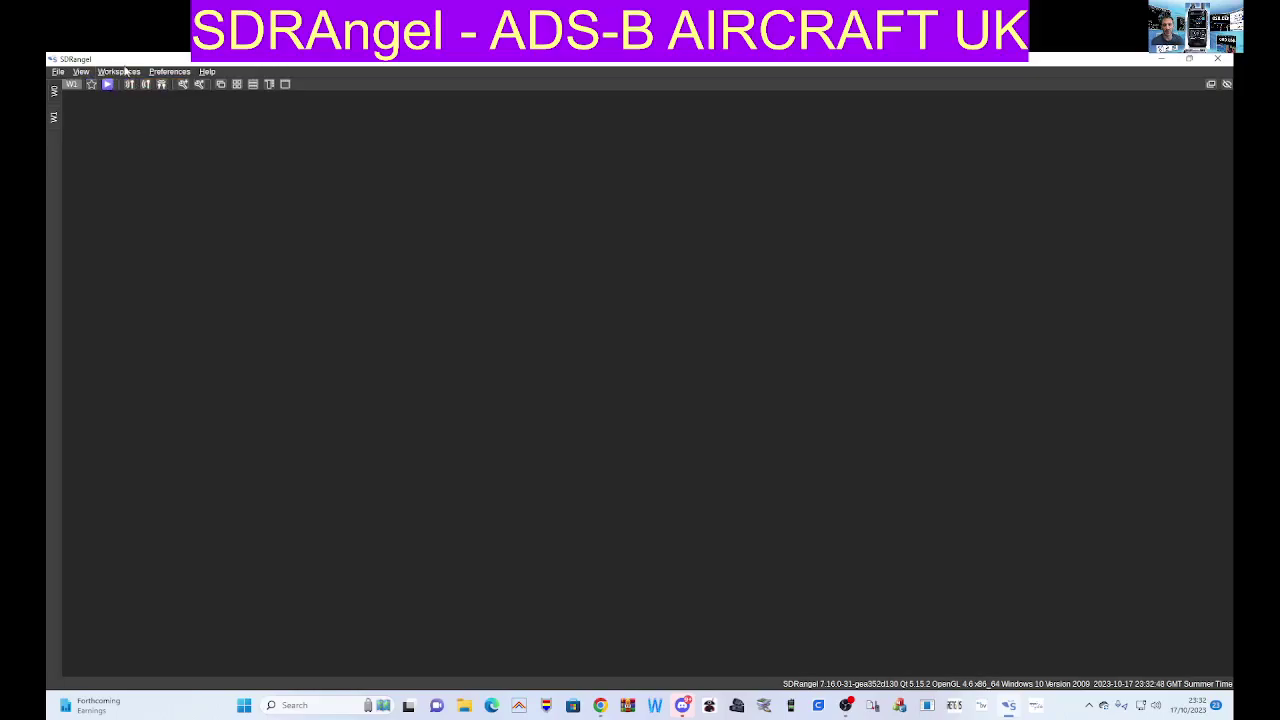
- Create a third workspace and add the RTL-SDR[1] receiver to it
{"action": "left_click", "coordinate": [125, 71]}
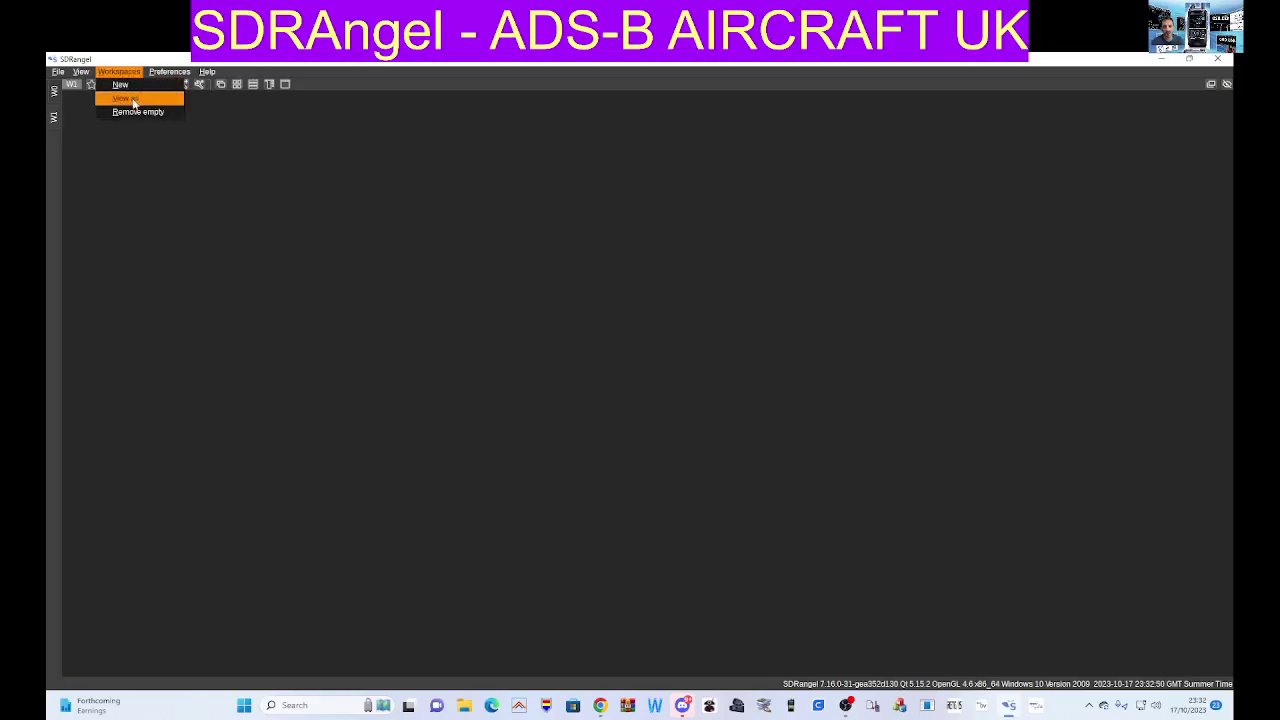
{"action": "left_click", "coordinate": [121, 86]}
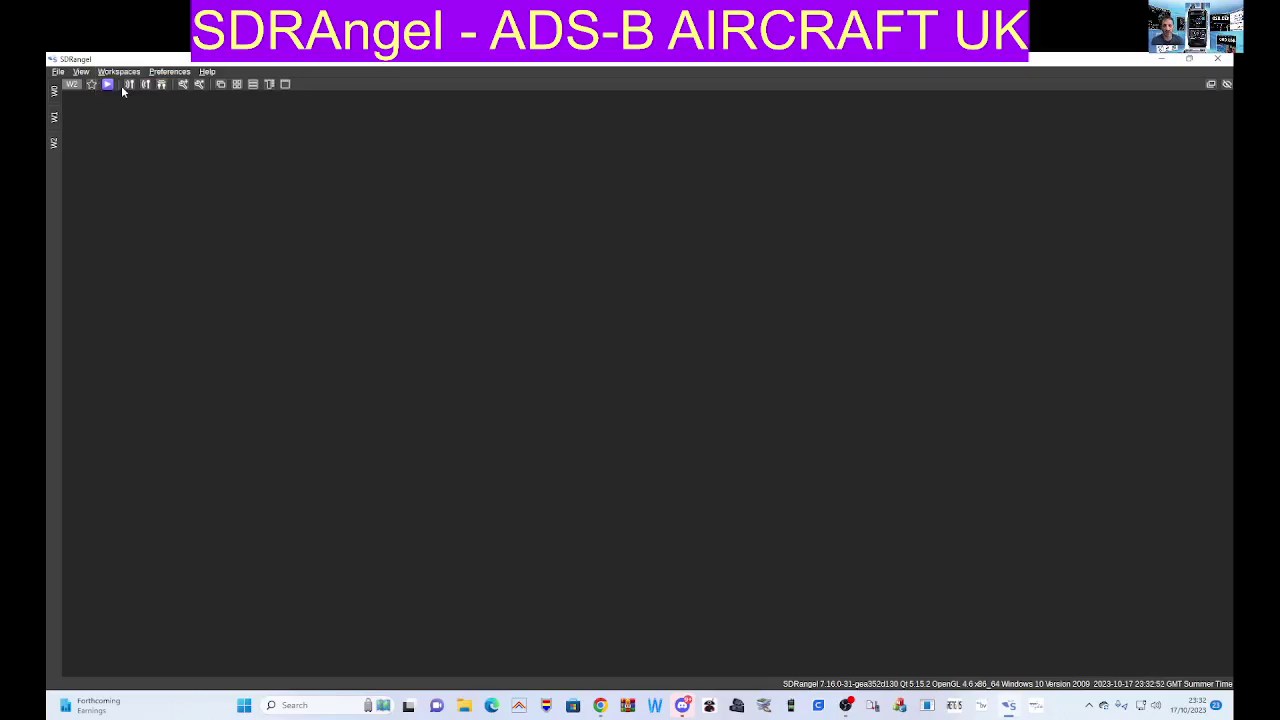
{"action": "left_click", "coordinate": [127, 87]}
{"action": "left_click", "coordinate": [697, 377]}
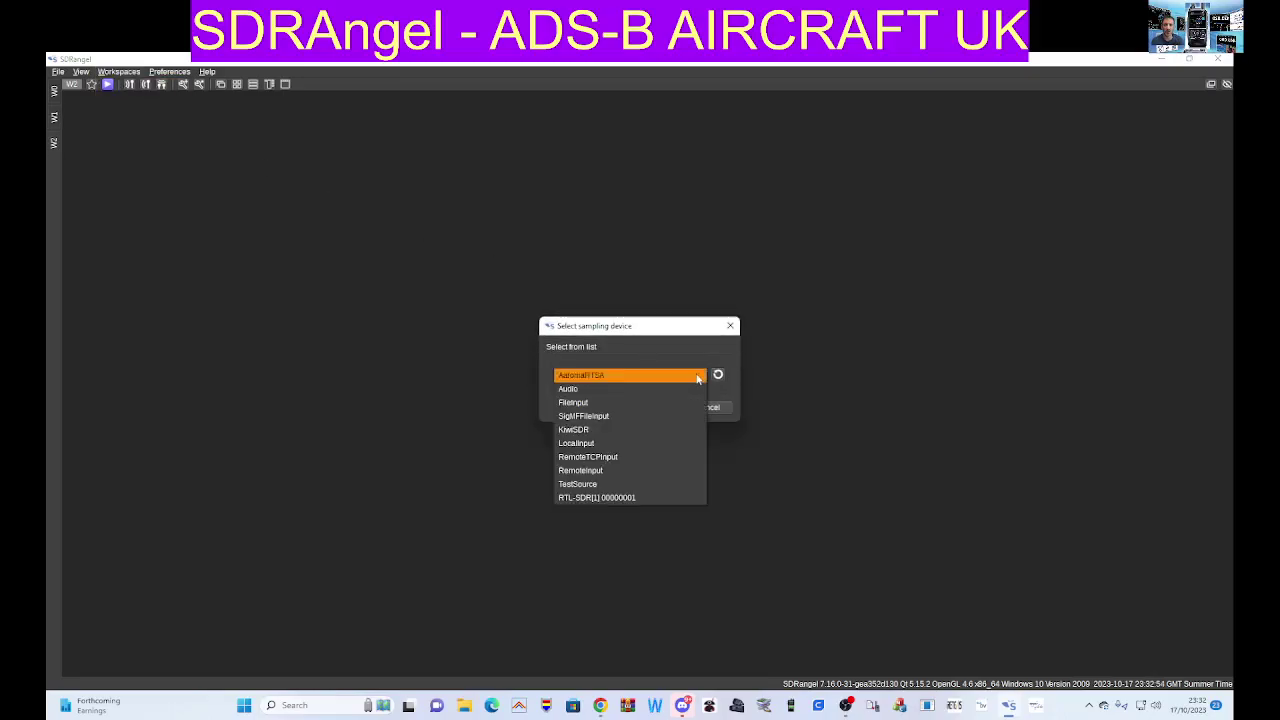
{"action": "left_click", "coordinate": [643, 484]}
{"action": "left_click", "coordinate": [654, 407]}
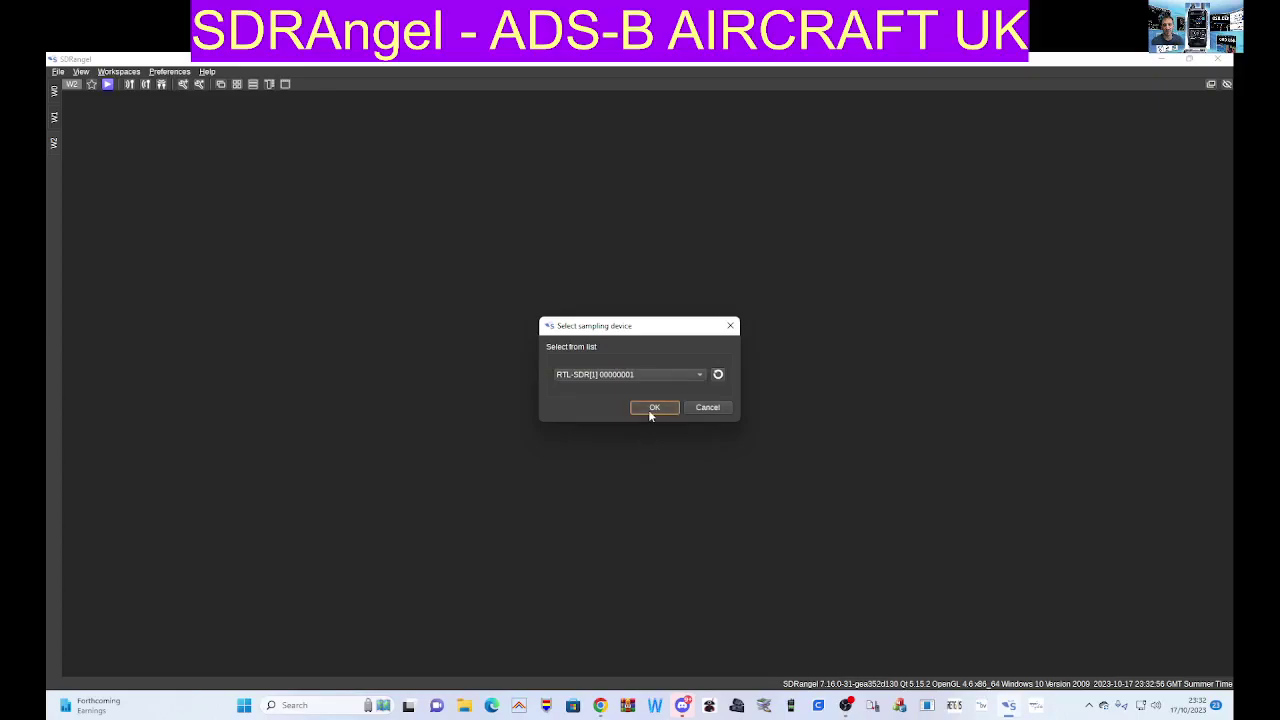
- Restore the program window to a smaller size, shift it down, and spread the receiver and spectrum windows apart
{"action": "left_click", "coordinate": [1188, 58]}
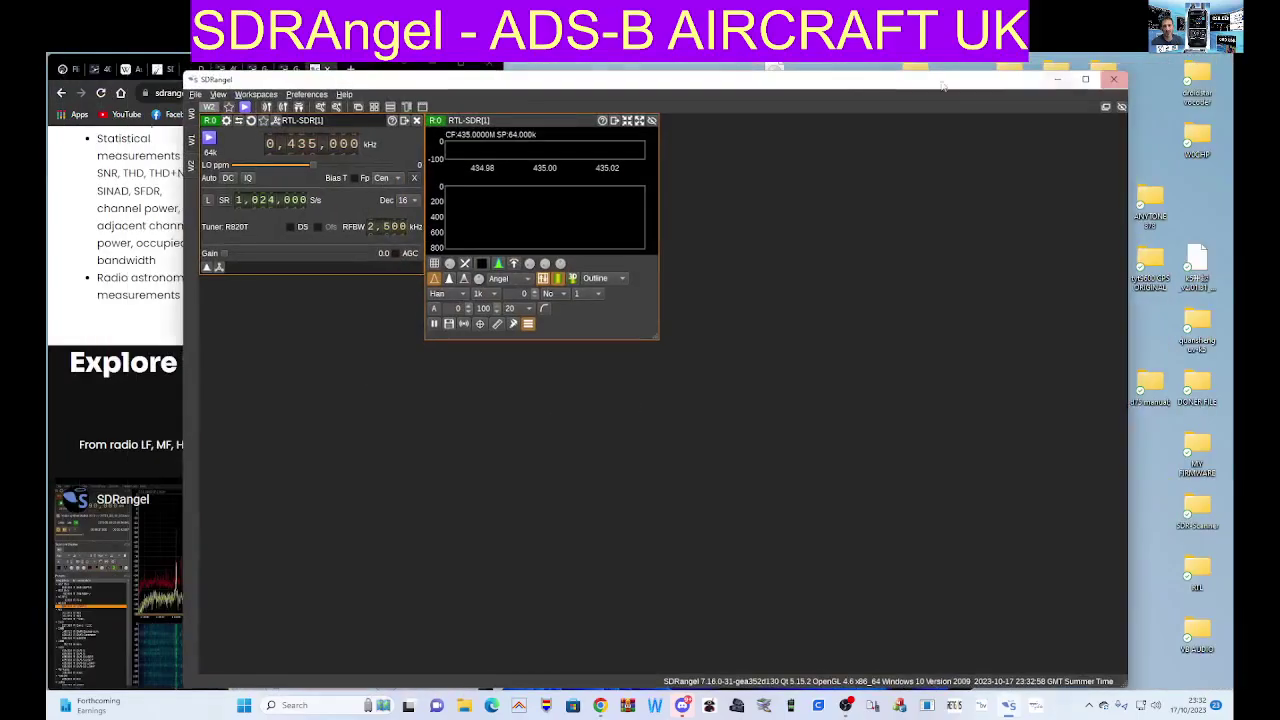
{"action": "left_click_drag", "start_coordinate": [803, 90], "coordinate": [835, 161]}
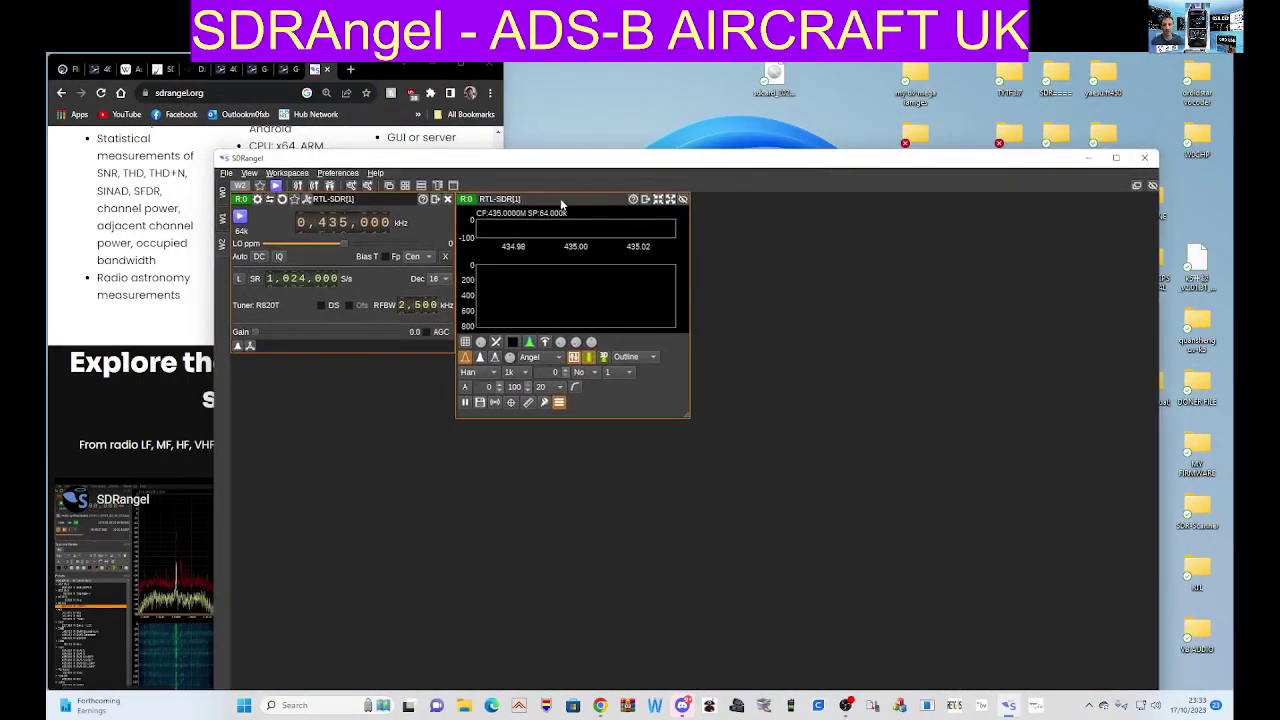
{"action": "left_click_drag", "start_coordinate": [561, 204], "coordinate": [854, 292]}
{"action": "left_click_drag", "start_coordinate": [377, 203], "coordinate": [477, 277]}
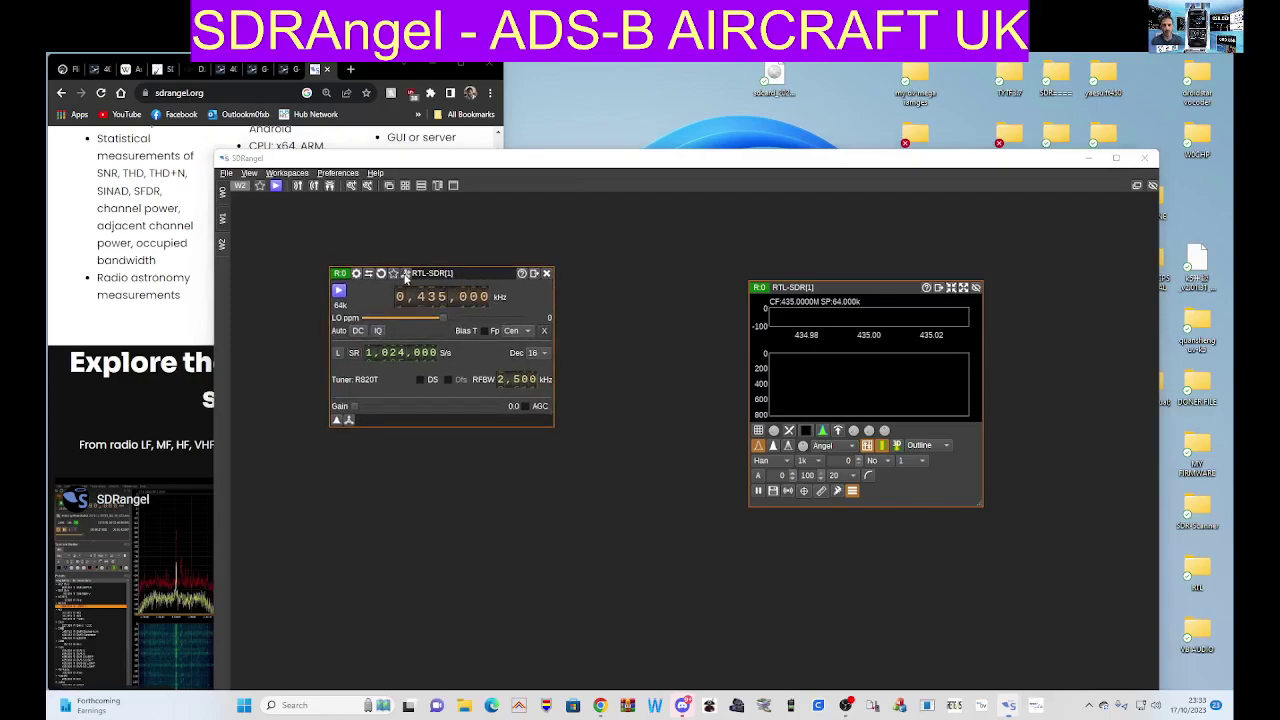
- Add an AM Demodulator channel to the RTL-SDR receiver
{"action": "left_click", "coordinate": [405, 275]}
{"action": "left_click", "coordinate": [715, 360]}
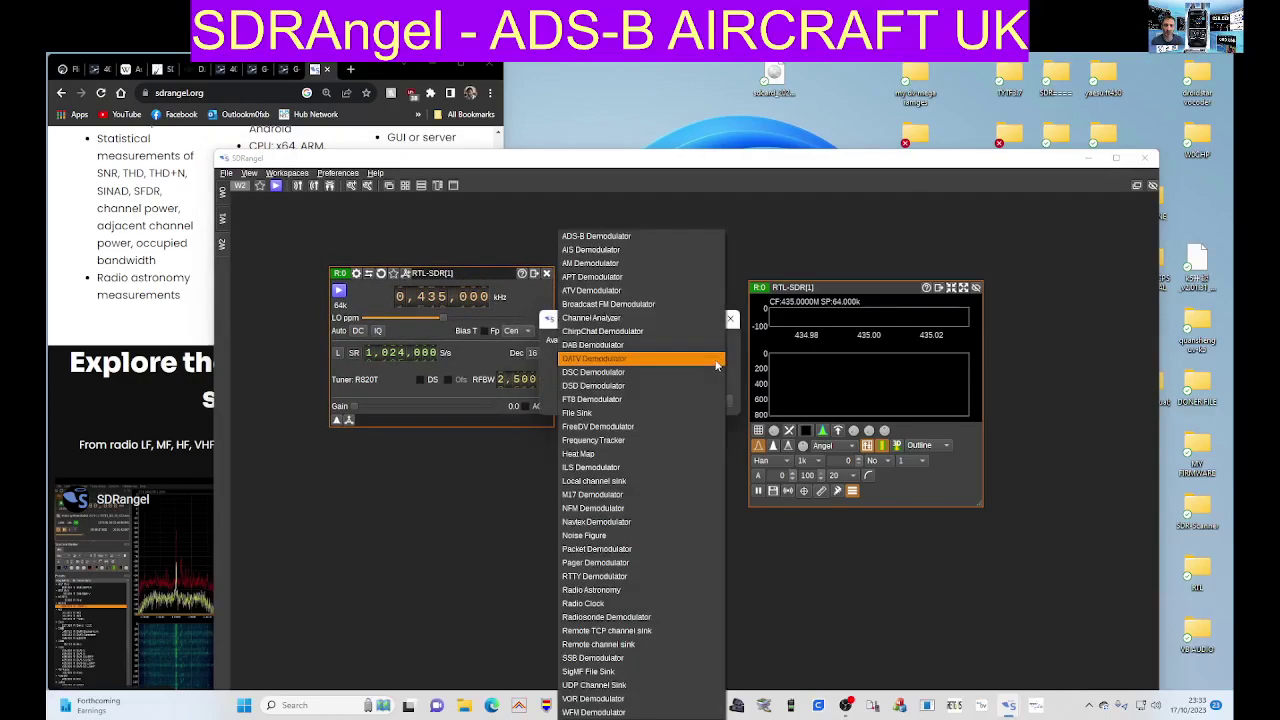
{"action": "left_click", "coordinate": [612, 271]}
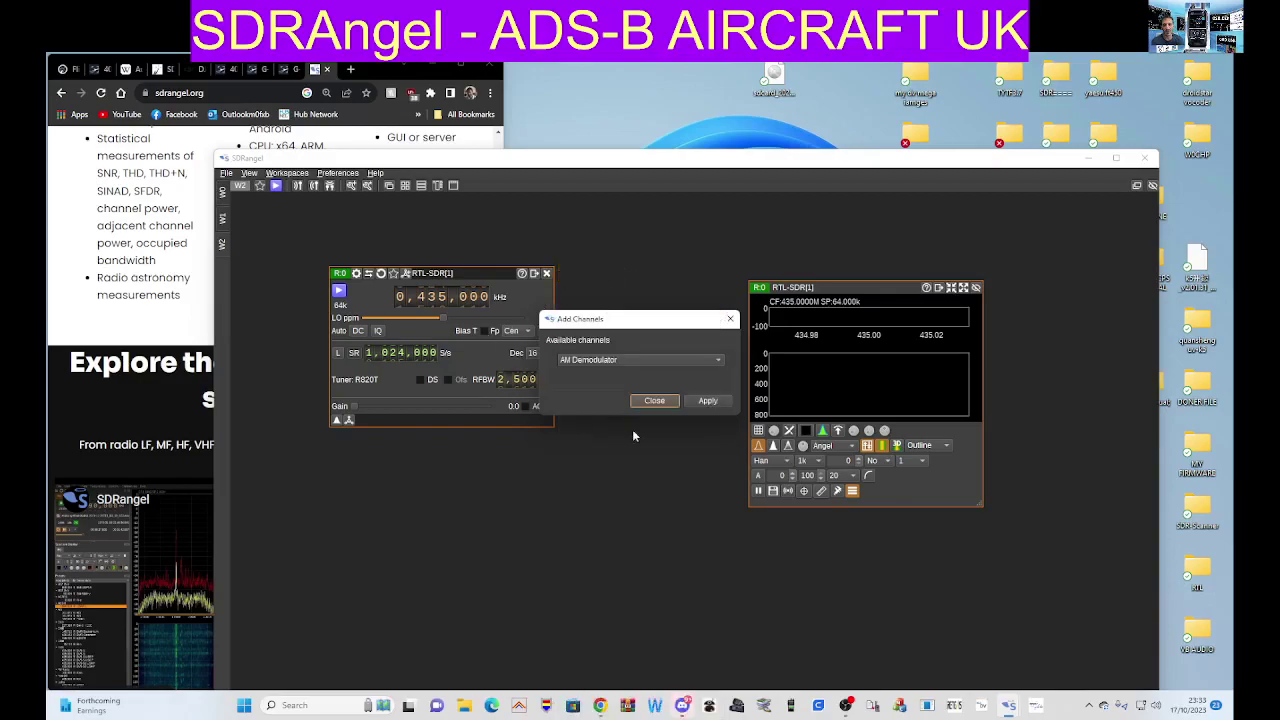
{"action": "left_click", "coordinate": [700, 401]}
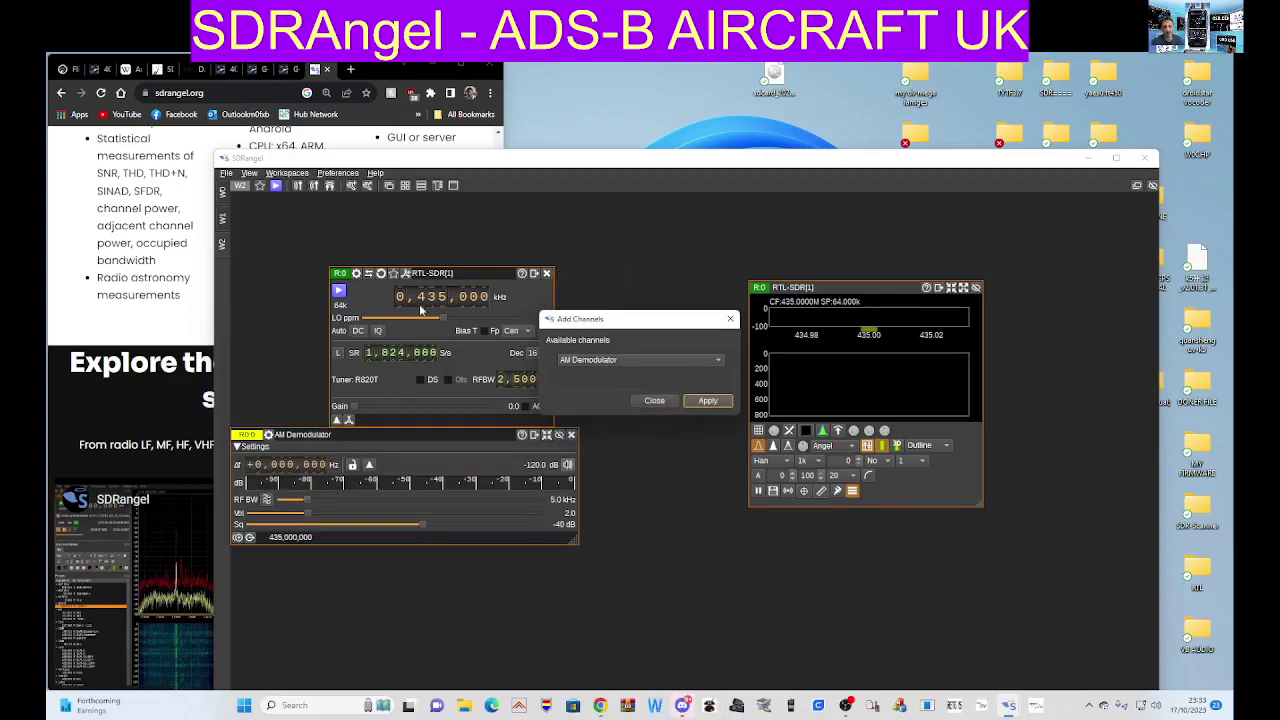
{"action": "left_click", "coordinate": [656, 401]}
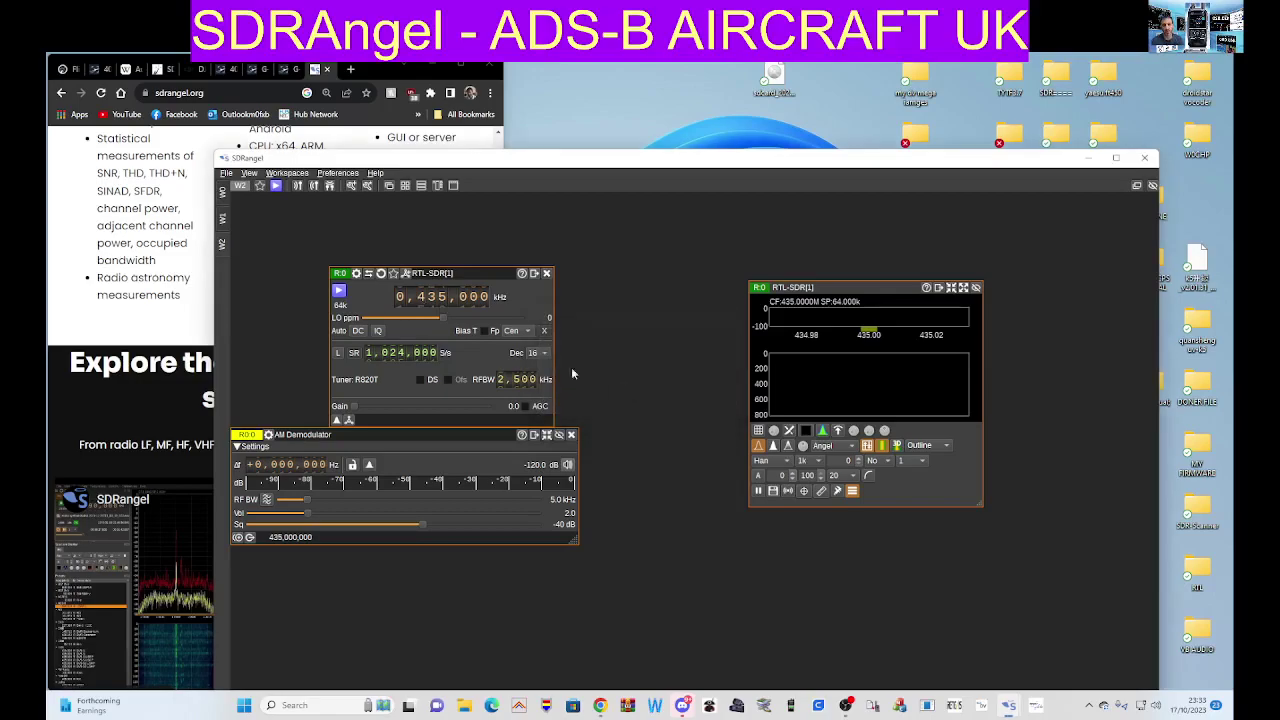
- Tune the RTL-SDR receiver's centre frequency to 133,850 kHz
{"action": "scroll", "coordinate": [420, 304], "scroll_direction": "down", "scroll_amount": 1}
{"action": "scroll", "coordinate": [433, 305], "scroll_direction": "up", "scroll_amount": 1}
{"action": "scroll", "coordinate": [464, 303], "scroll_direction": "up", "scroll_amount": 4}
{"action": "scroll", "coordinate": [465, 307], "scroll_direction": "up", "scroll_amount": 9}
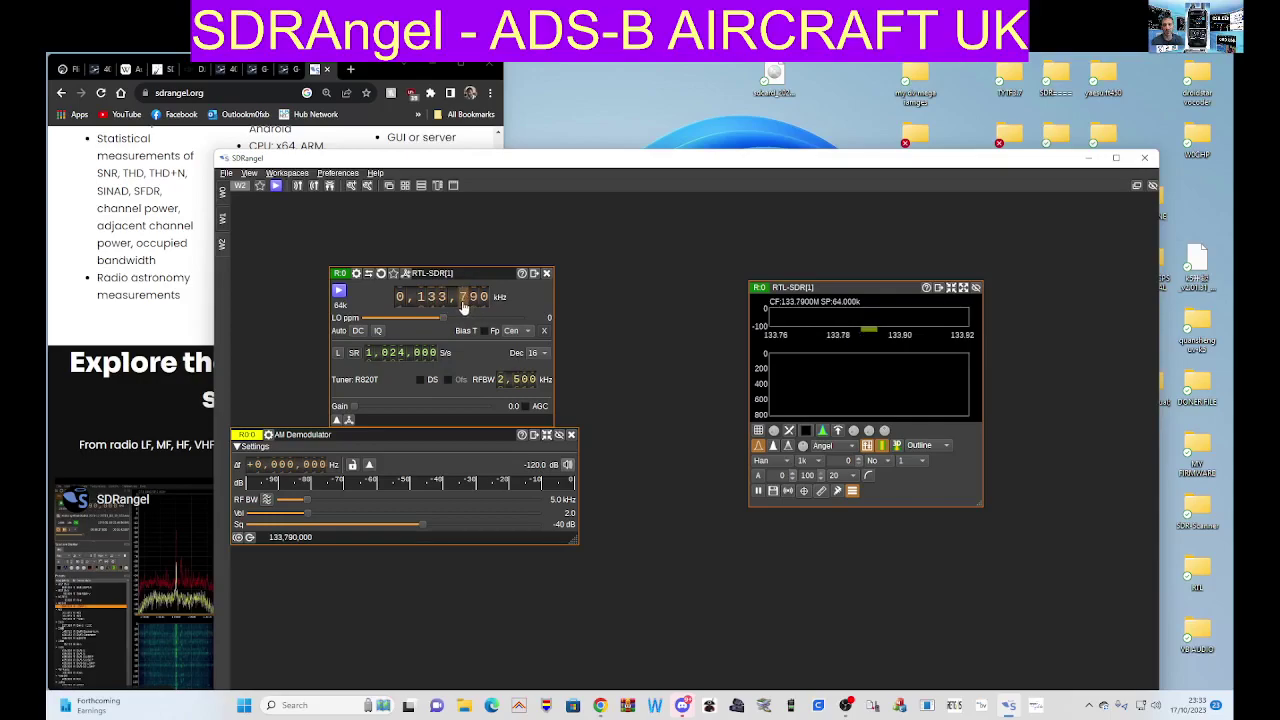
{"action": "scroll", "coordinate": [474, 305], "scroll_direction": "up", "scroll_amount": 8}
{"action": "scroll", "coordinate": [474, 305], "scroll_direction": "down", "scroll_amount": 2}
- Separate the receiver from the AM Demodulator, set its gain to 29.7 and start reception
{"action": "left_click_drag", "start_coordinate": [498, 273], "coordinate": [545, 221]}
{"action": "left_click_drag", "start_coordinate": [423, 356], "coordinate": [492, 356]}
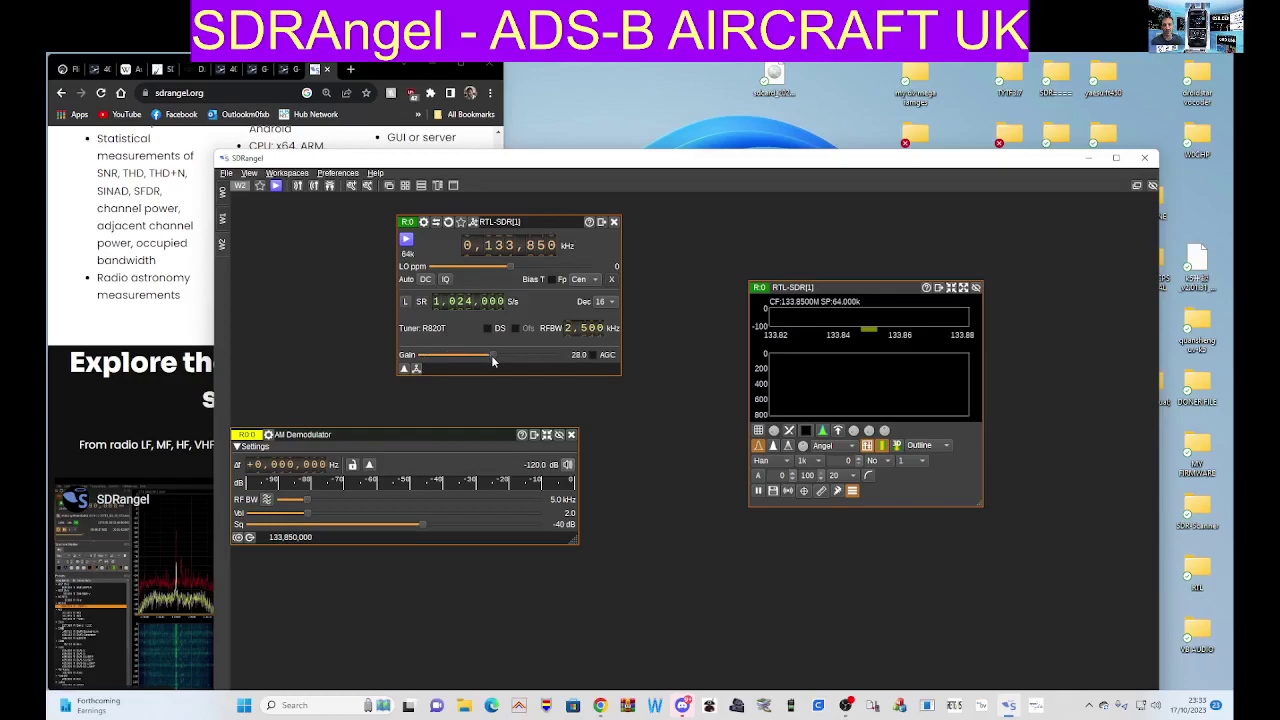
{"action": "left_click_drag", "start_coordinate": [404, 431], "coordinate": [474, 424]}
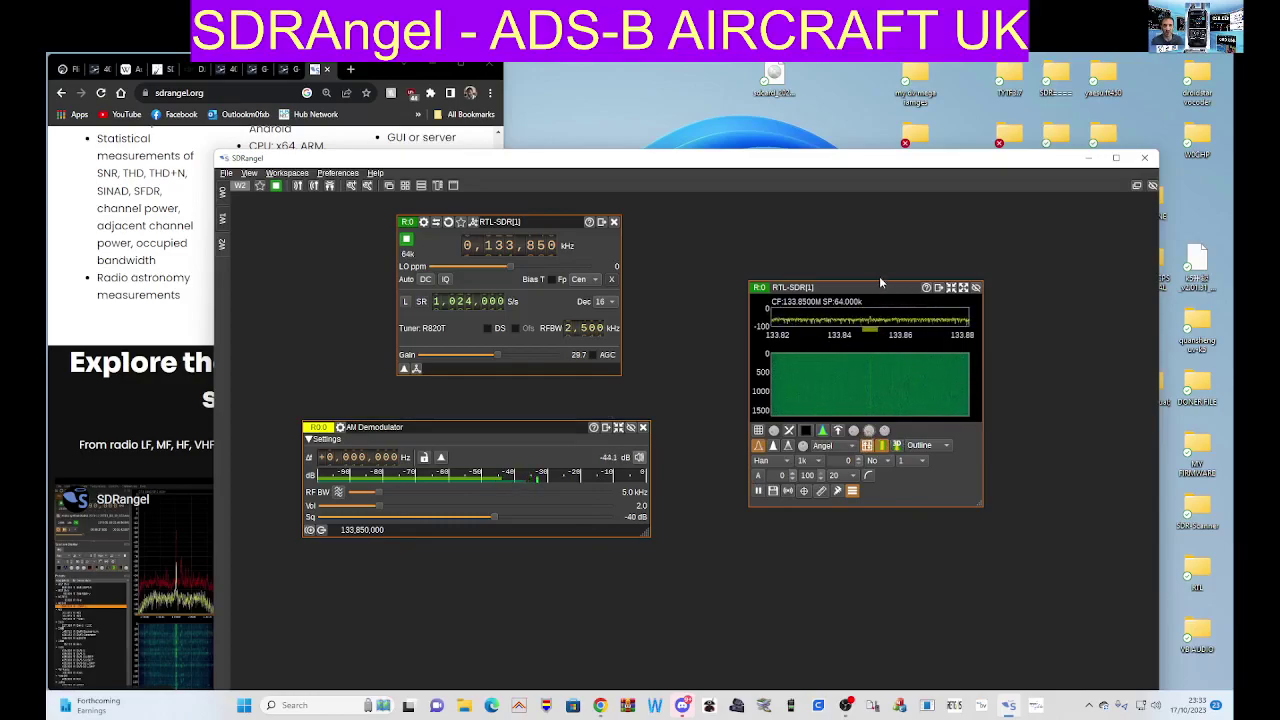
- Move the spectrum window up and enlarge it in width and height
{"action": "left_click_drag", "start_coordinate": [879, 281], "coordinate": [879, 207]}
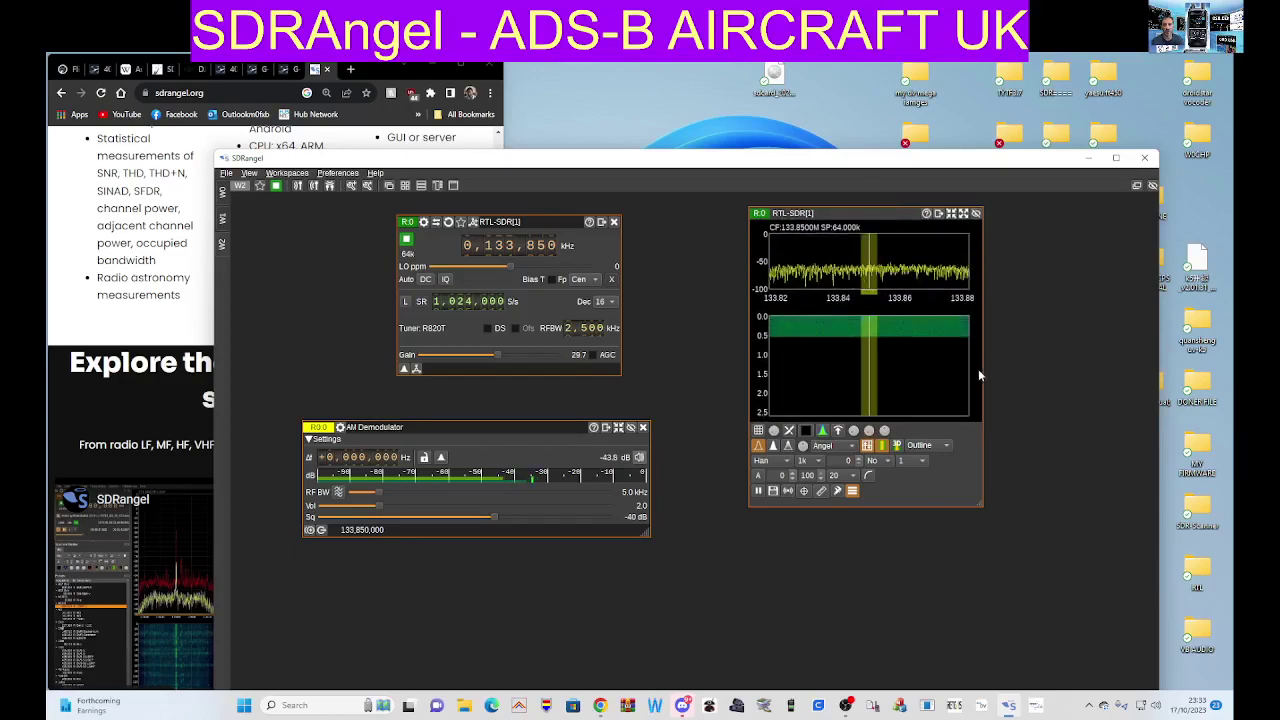
{"action": "left_click_drag", "start_coordinate": [983, 376], "coordinate": [1084, 376]}
{"action": "left_click_drag", "start_coordinate": [925, 513], "coordinate": [920, 591]}
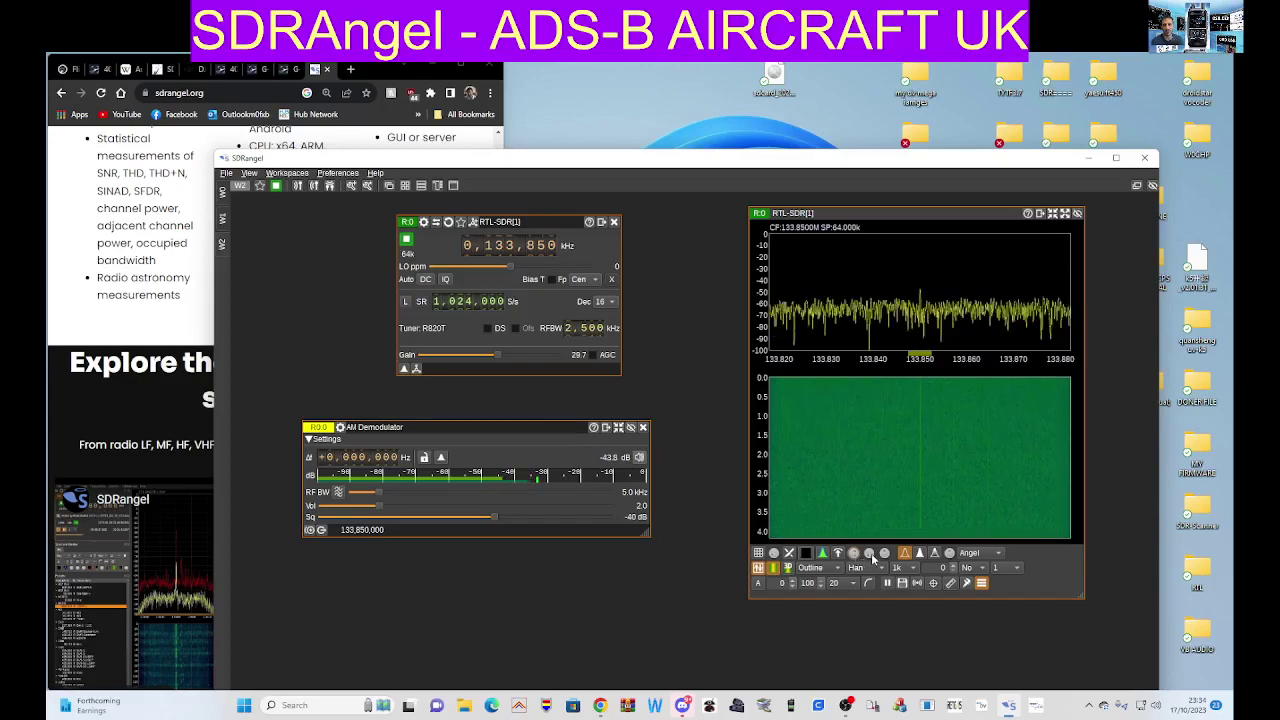
- Check the system volume, then unmute the AM Demodulator with squelch at -94 dB and volume at 3.7
{"action": "left_click", "coordinate": [1141, 705]}
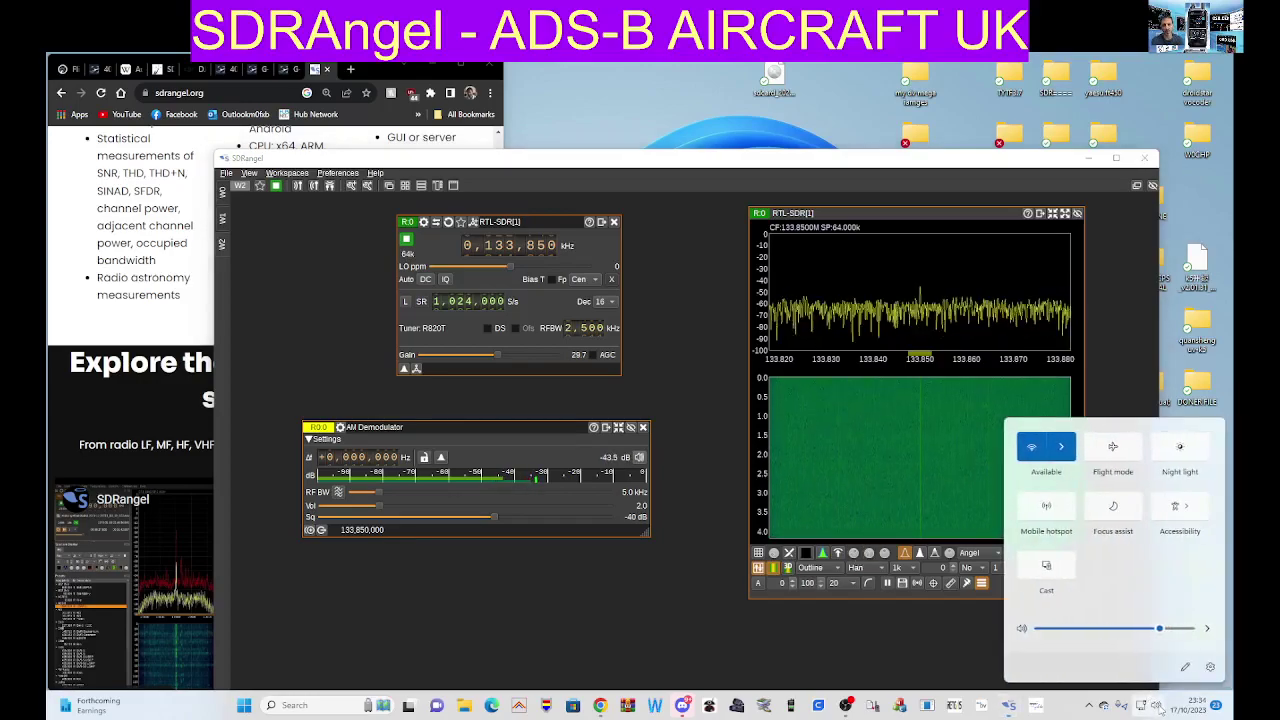
{"action": "left_click", "coordinate": [883, 673]}
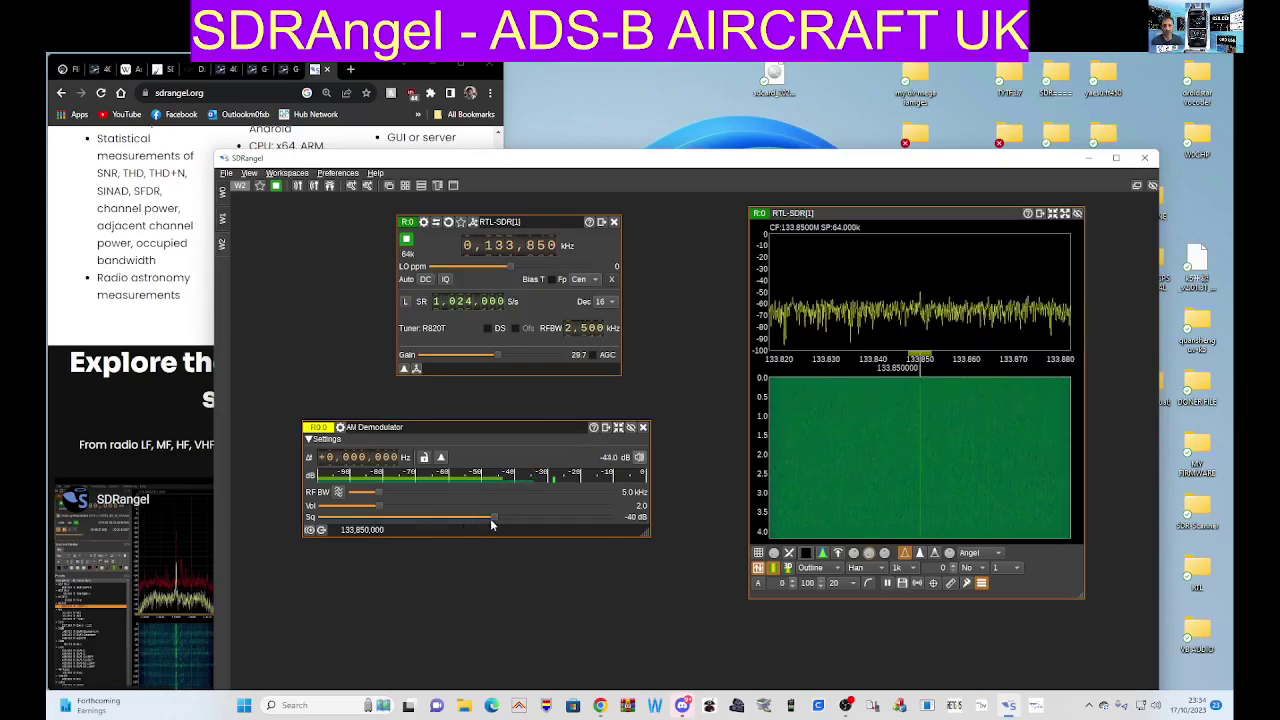
{"action": "left_click_drag", "start_coordinate": [490, 519], "coordinate": [428, 505]}
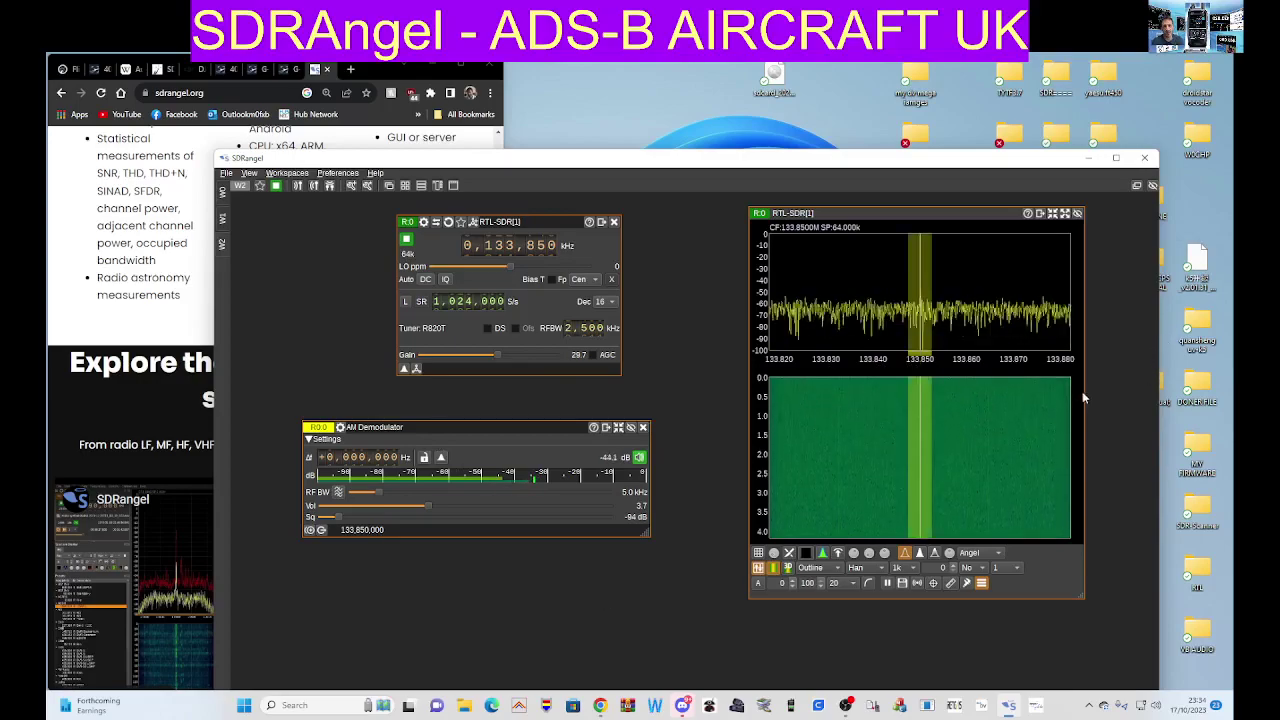
- Widen the spectrum window on both sides and move the program window up the desktop
{"action": "left_click_drag", "start_coordinate": [1084, 396], "coordinate": [1124, 396]}
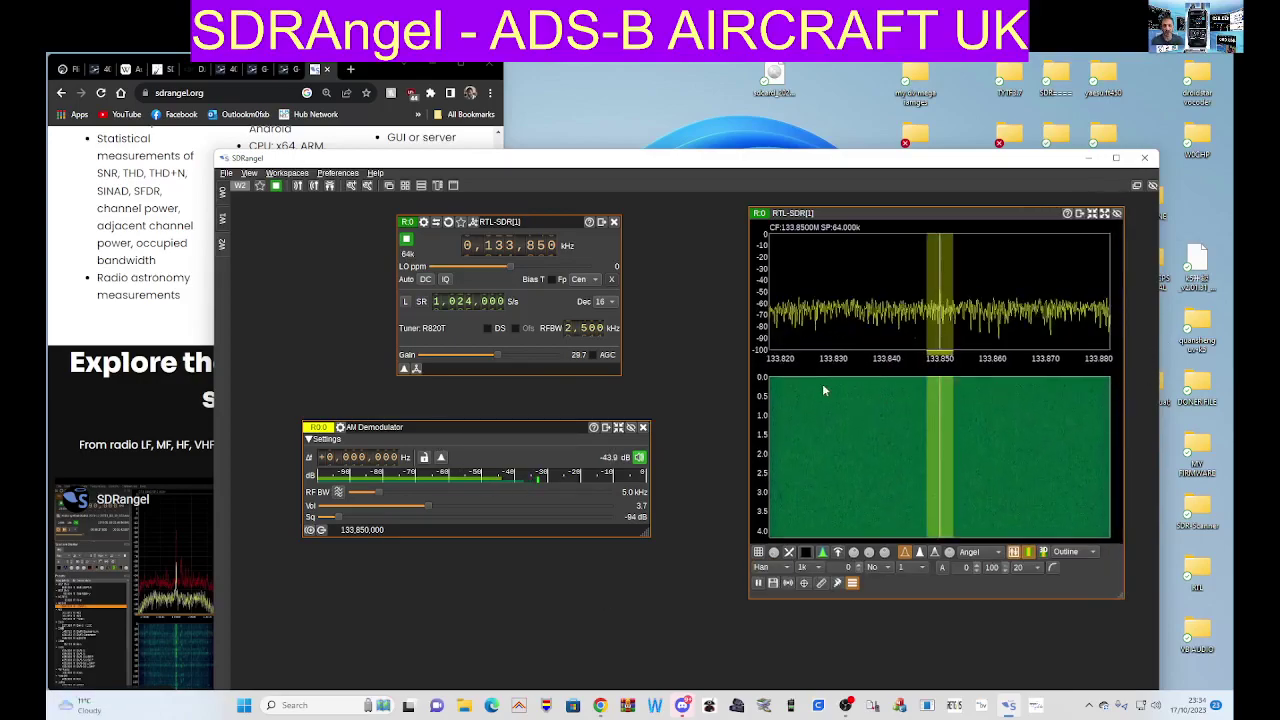
{"action": "left_click_drag", "start_coordinate": [749, 378], "coordinate": [657, 380]}
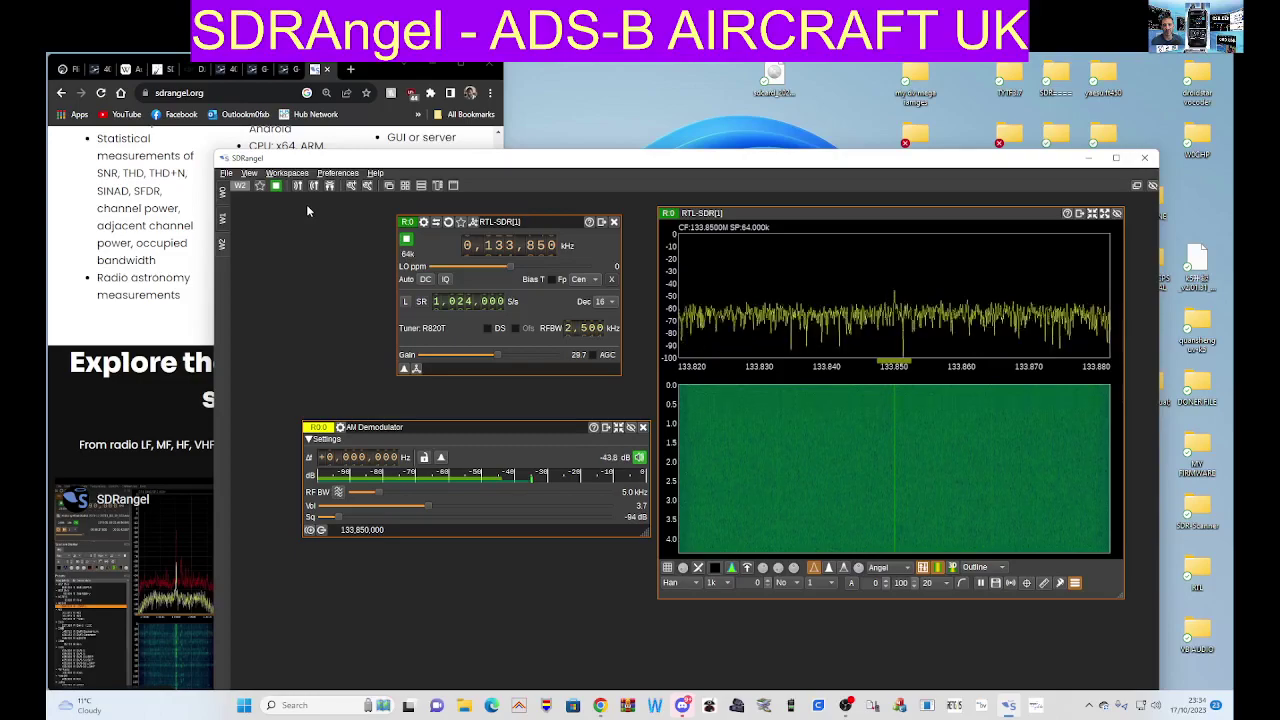
{"action": "left_click_drag", "start_coordinate": [811, 164], "coordinate": [809, 82]}
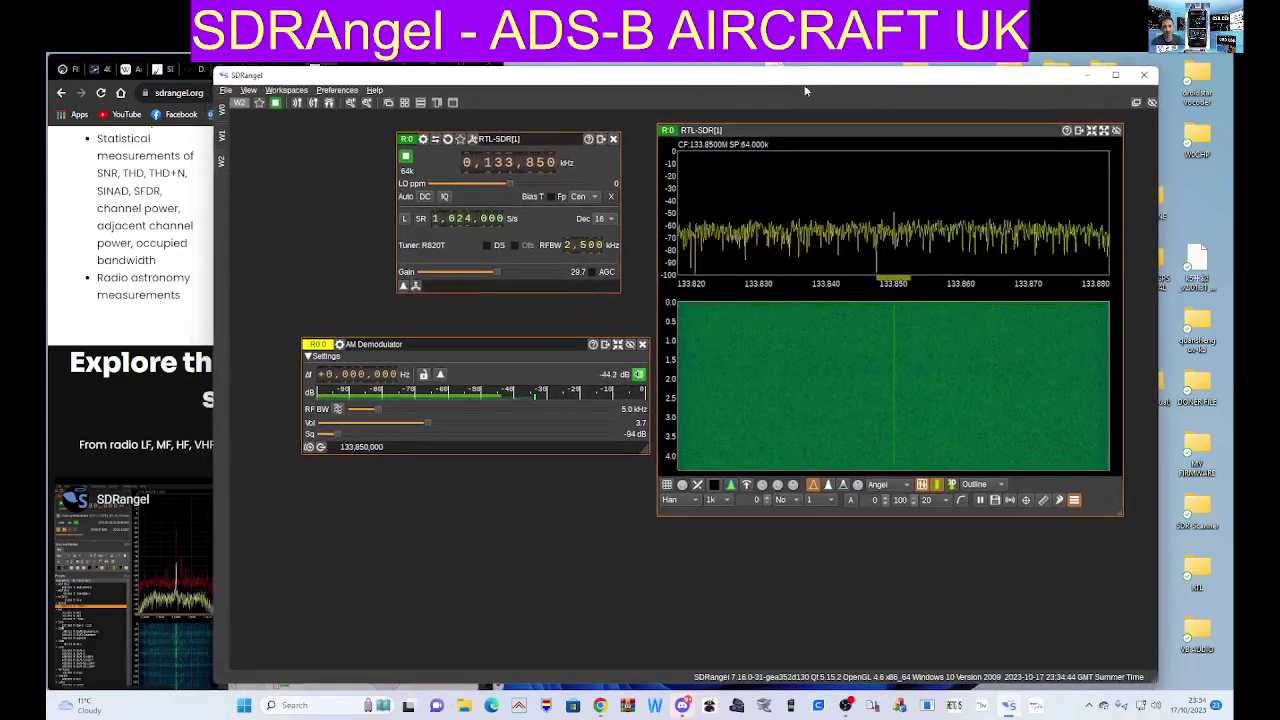
- Create a fourth workspace and add an AaroniaRTSA receiver to it
{"action": "left_click", "coordinate": [286, 90]}
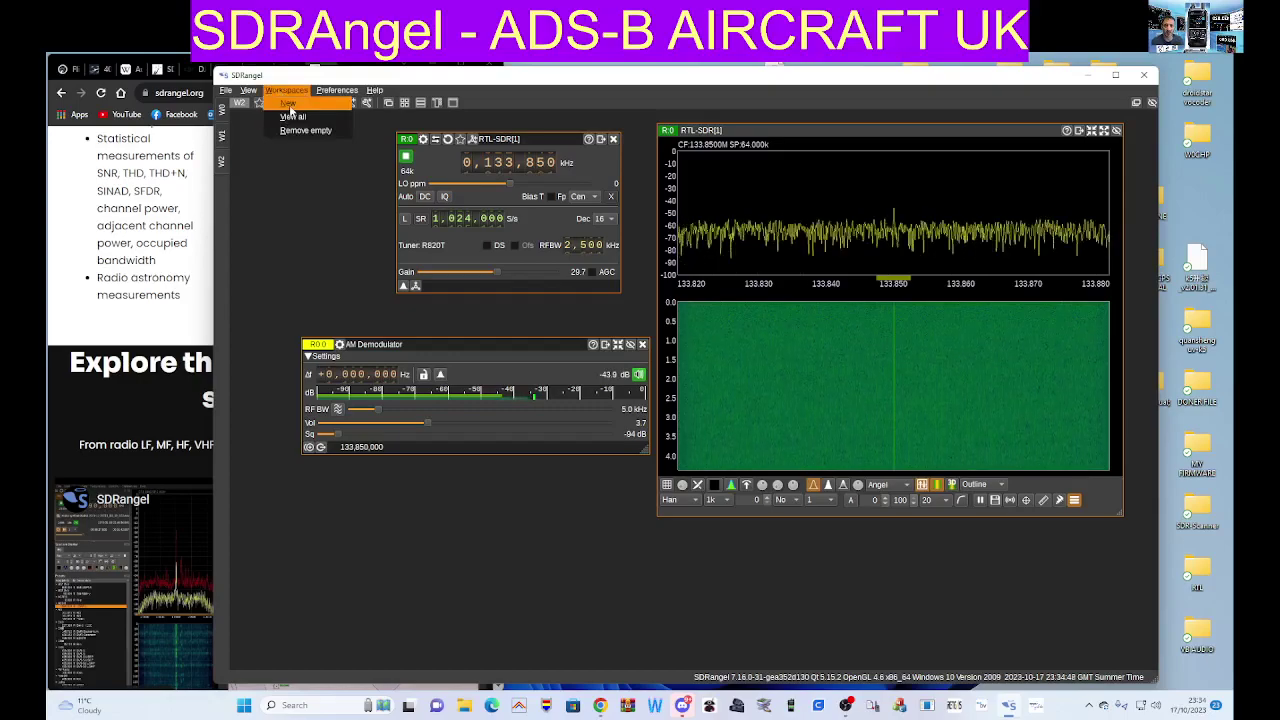
{"action": "left_click", "coordinate": [289, 105]}
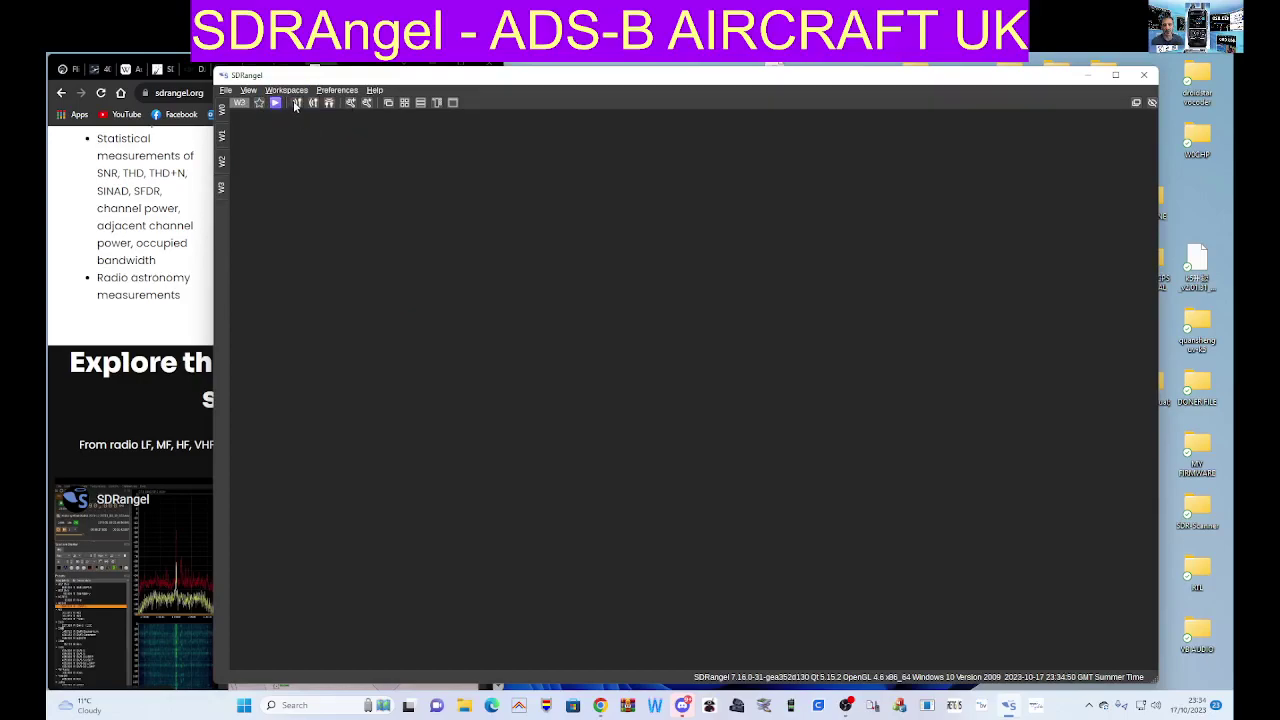
{"action": "left_click", "coordinate": [296, 103]}
{"action": "left_click", "coordinate": [745, 380]}
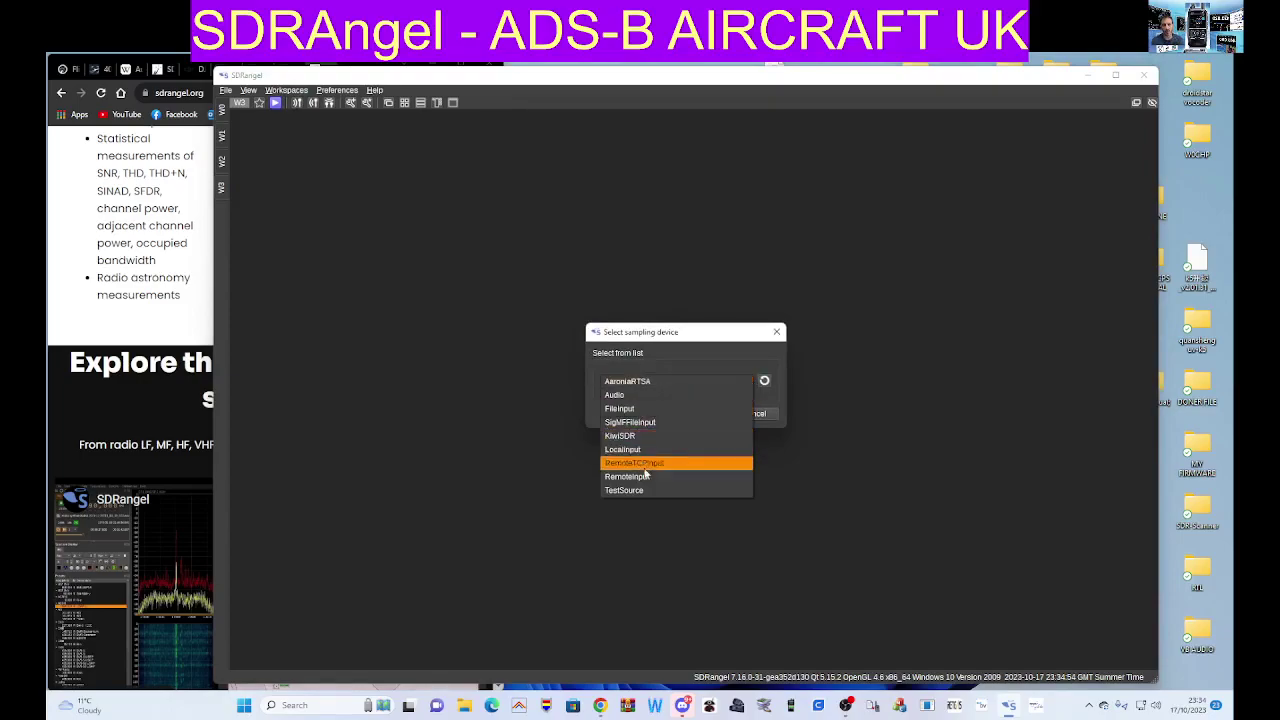
{"action": "left_click", "coordinate": [219, 192]}
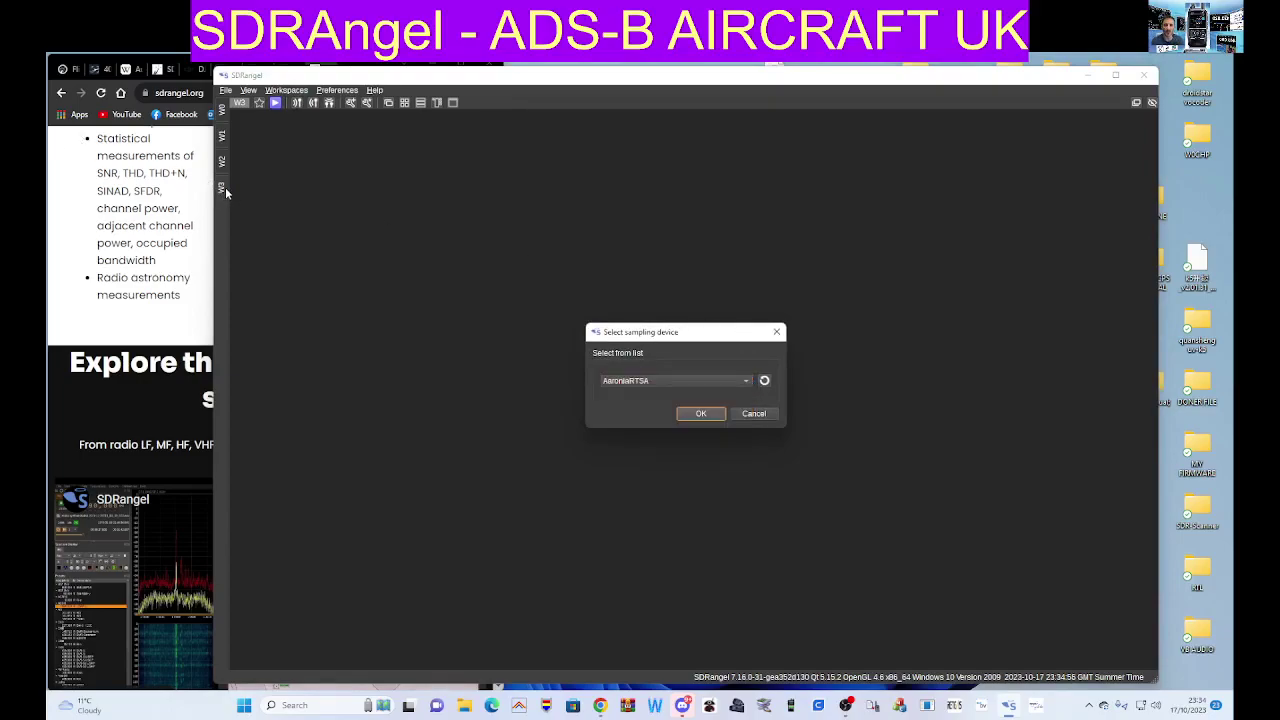
{"action": "left_click", "coordinate": [696, 416]}
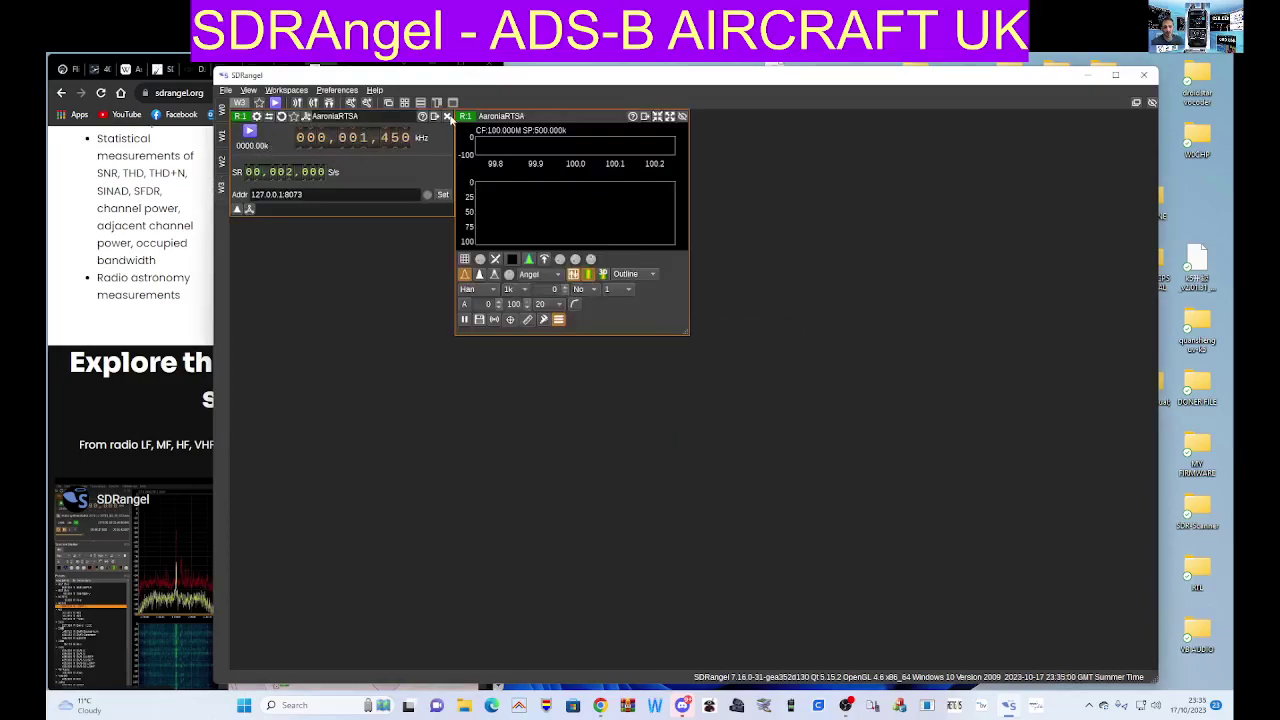
- Close the AaroniaRTSA receiver in the new workspace and dismiss the OneDrive storage notification
{"action": "left_click", "coordinate": [447, 116]}
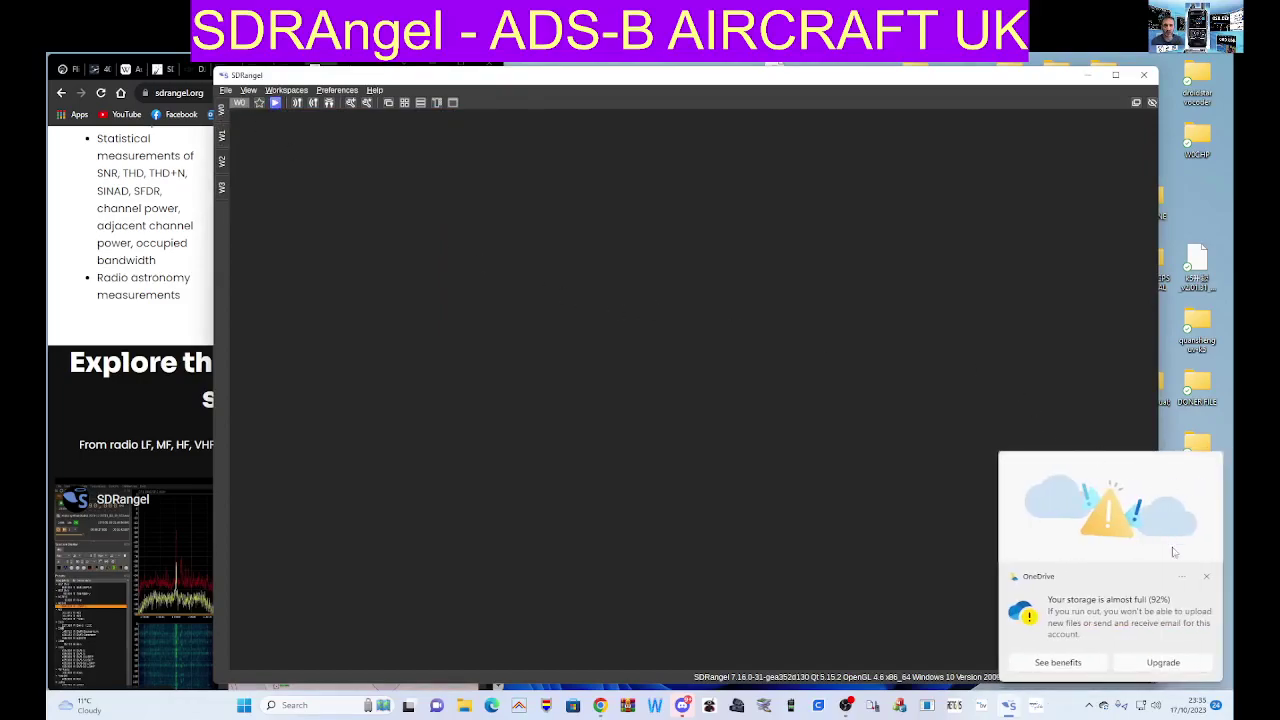
{"action": "left_click", "coordinate": [1208, 572]}
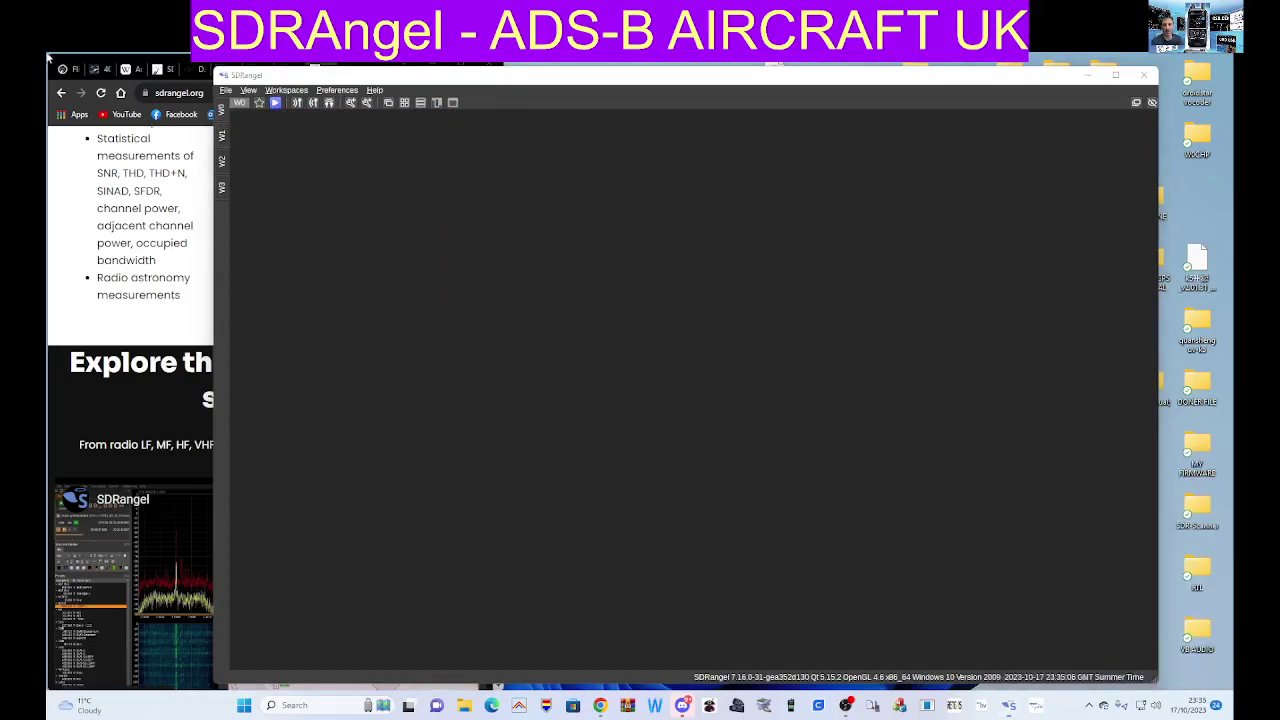
- Try to remove the empty workspaces and return to workspace W2 with the RTL-SDR receiver
{"action": "left_click", "coordinate": [275, 102]}
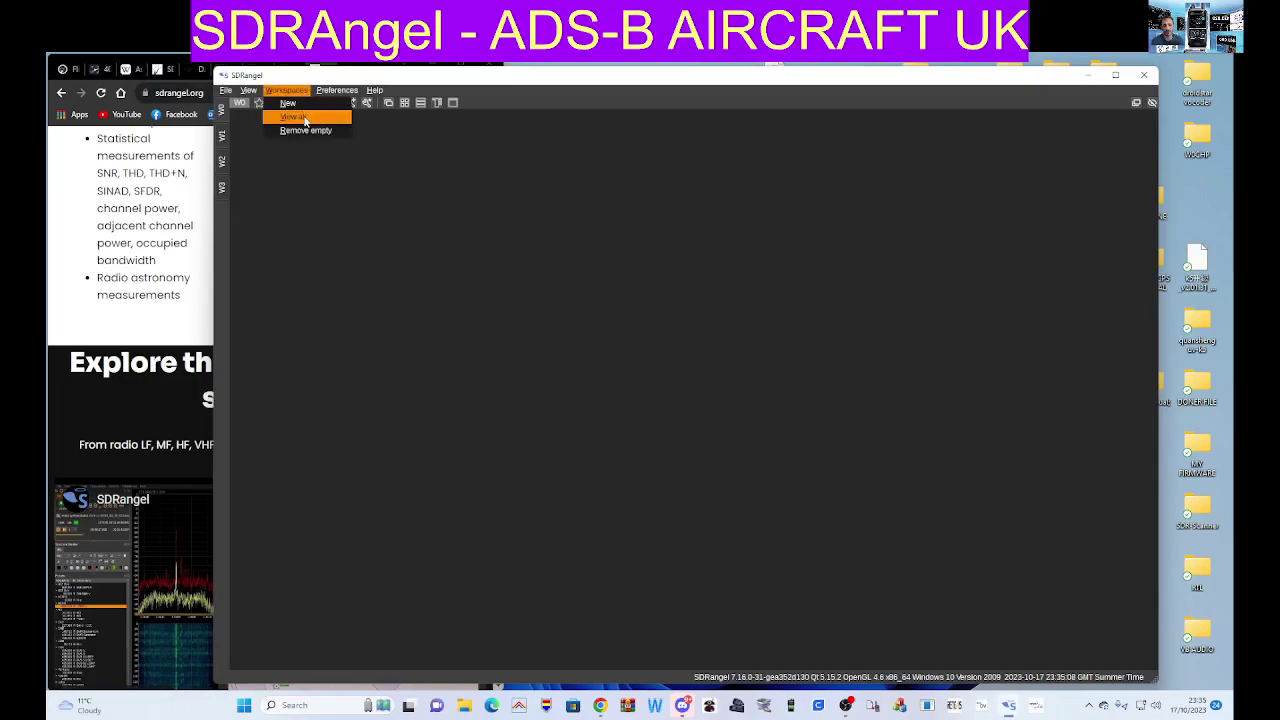
{"action": "left_click", "coordinate": [273, 117]}
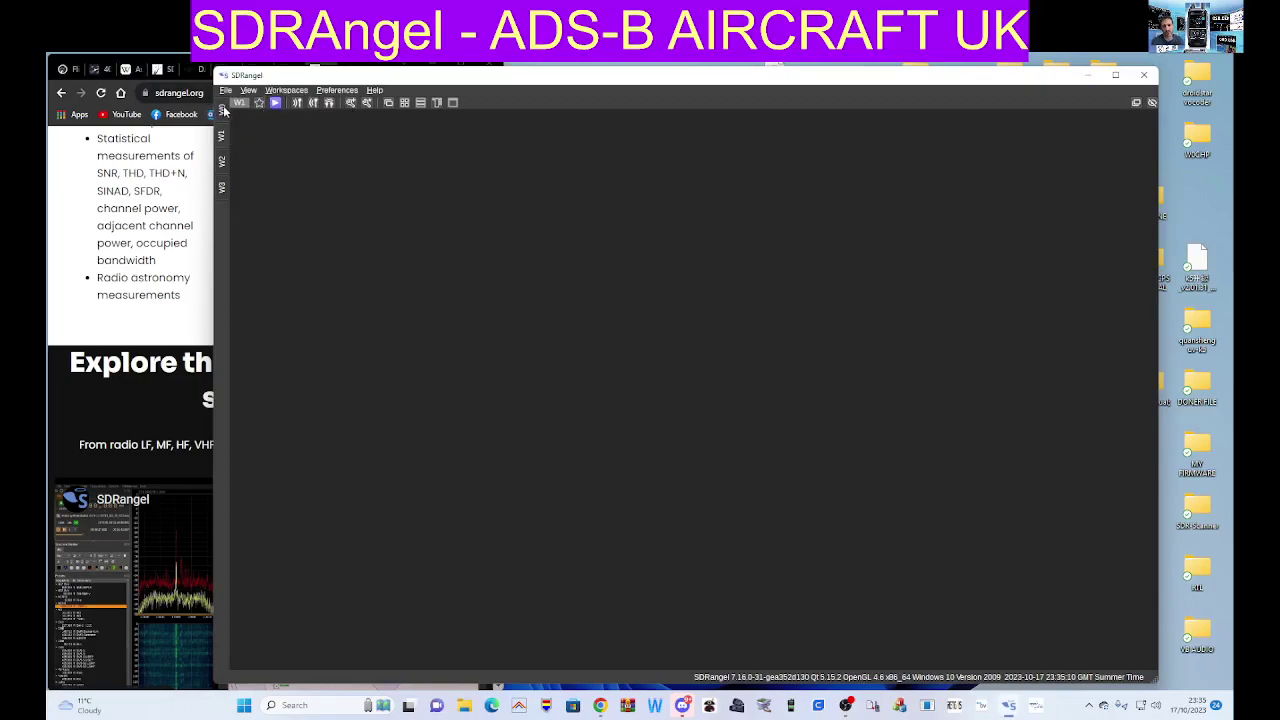
{"action": "left_click", "coordinate": [286, 90]}
{"action": "left_click", "coordinate": [290, 127]}
{"action": "left_click", "coordinate": [222, 162]}
{"action": "left_click", "coordinate": [227, 190]}
{"action": "left_click", "coordinate": [222, 165]}
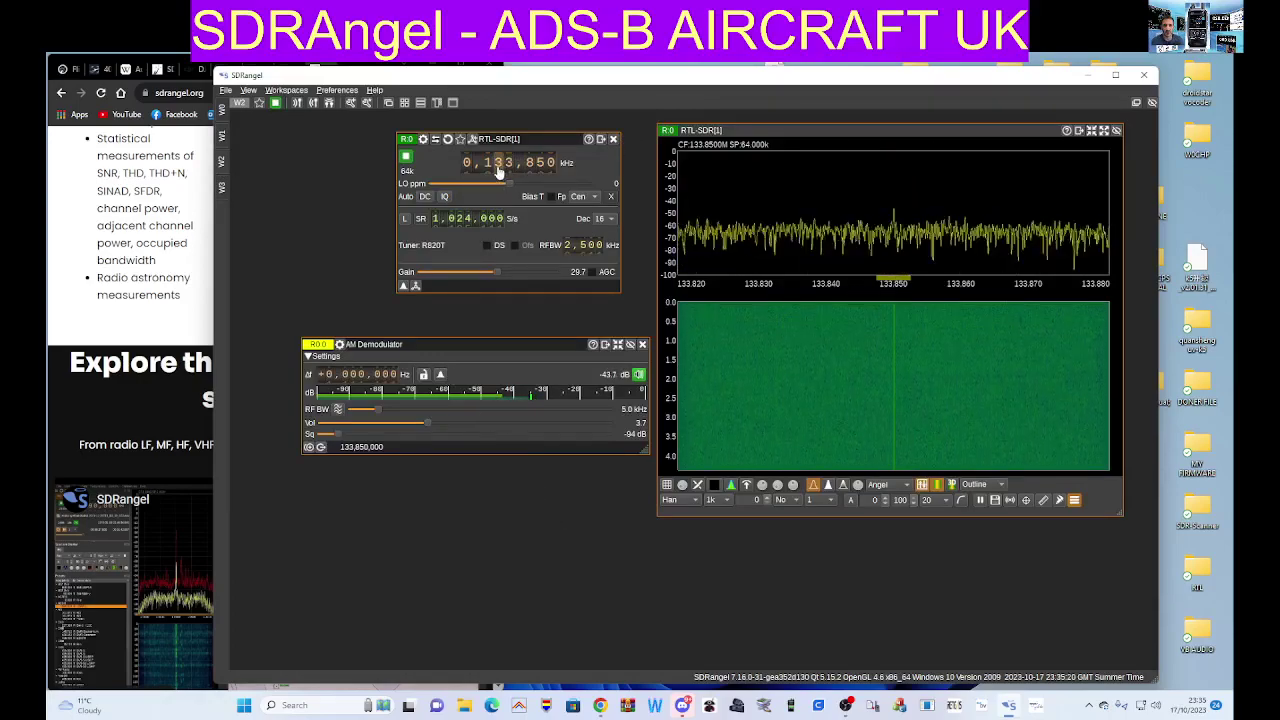
- Retune the RTL-SDR receiver's centre frequency to 125,250 kHz
{"action": "scroll", "coordinate": [497, 172], "scroll_direction": "down", "scroll_amount": 1}
{"action": "scroll", "coordinate": [507, 172], "scroll_direction": "up", "scroll_amount": 2}
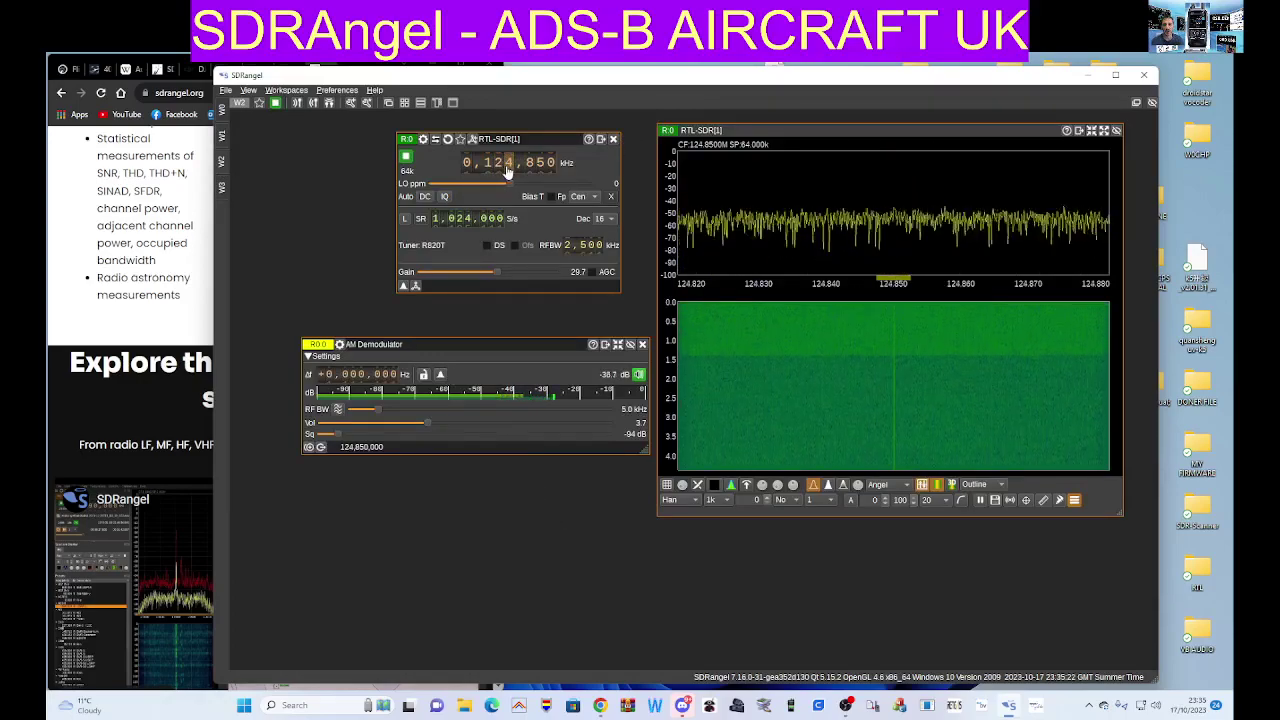
{"action": "scroll", "coordinate": [532, 172], "scroll_direction": "down", "scroll_amount": 1}
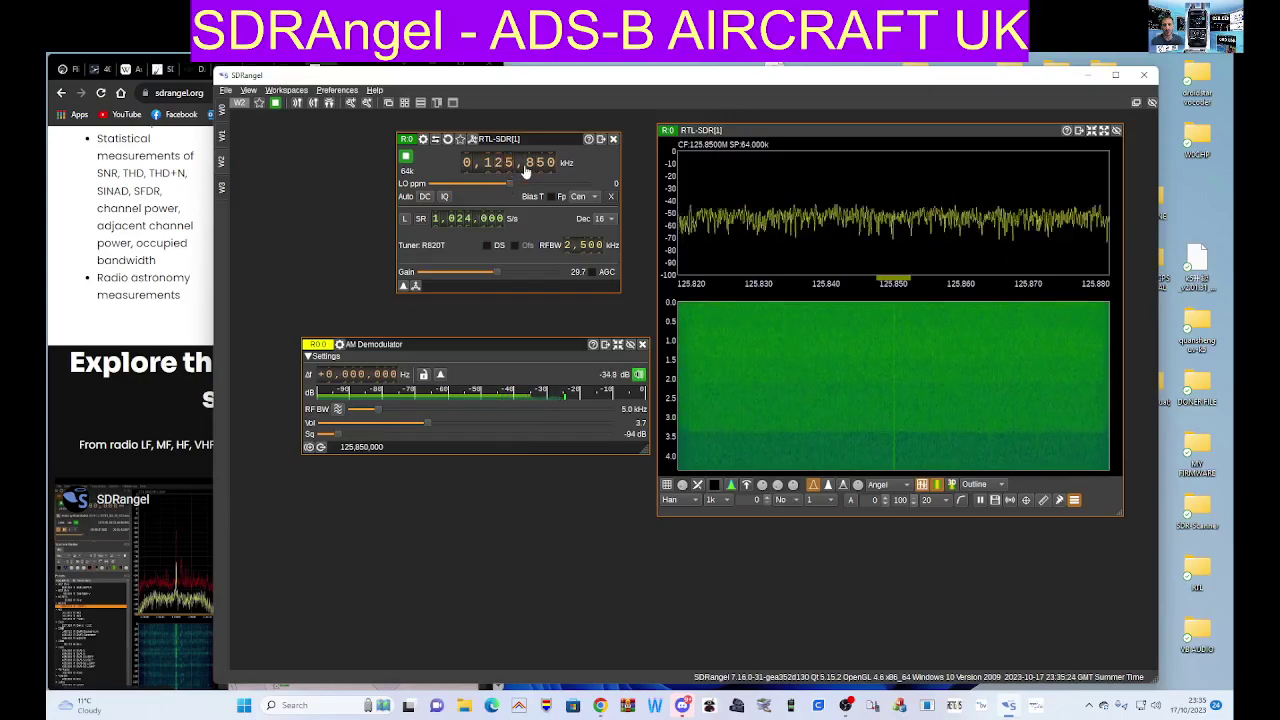
{"action": "scroll", "coordinate": [532, 172], "scroll_direction": "down", "scroll_amount": 1}
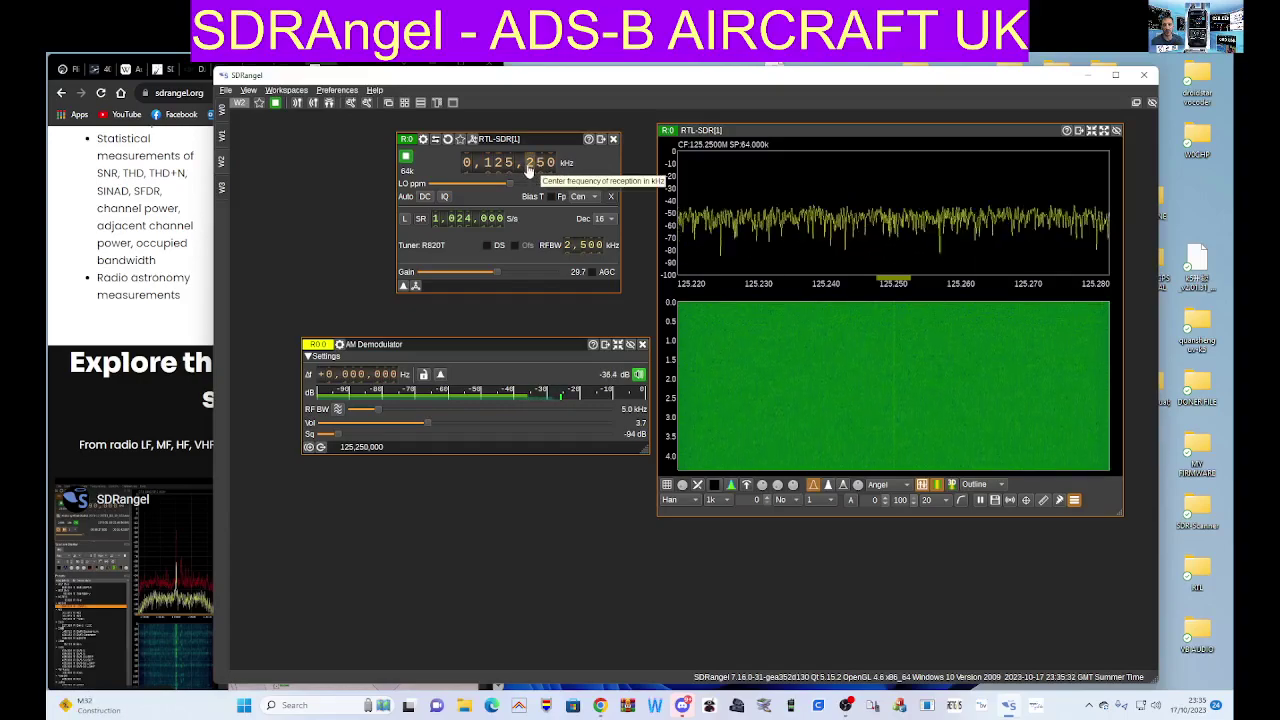
- Scan the airband with the RTL-SDR receiver by retuning its centre frequency to 126,020 kHz and then to 125,653 kHz
{"action": "scroll", "coordinate": [528, 171], "scroll_direction": "up", "scroll_amount": 1}
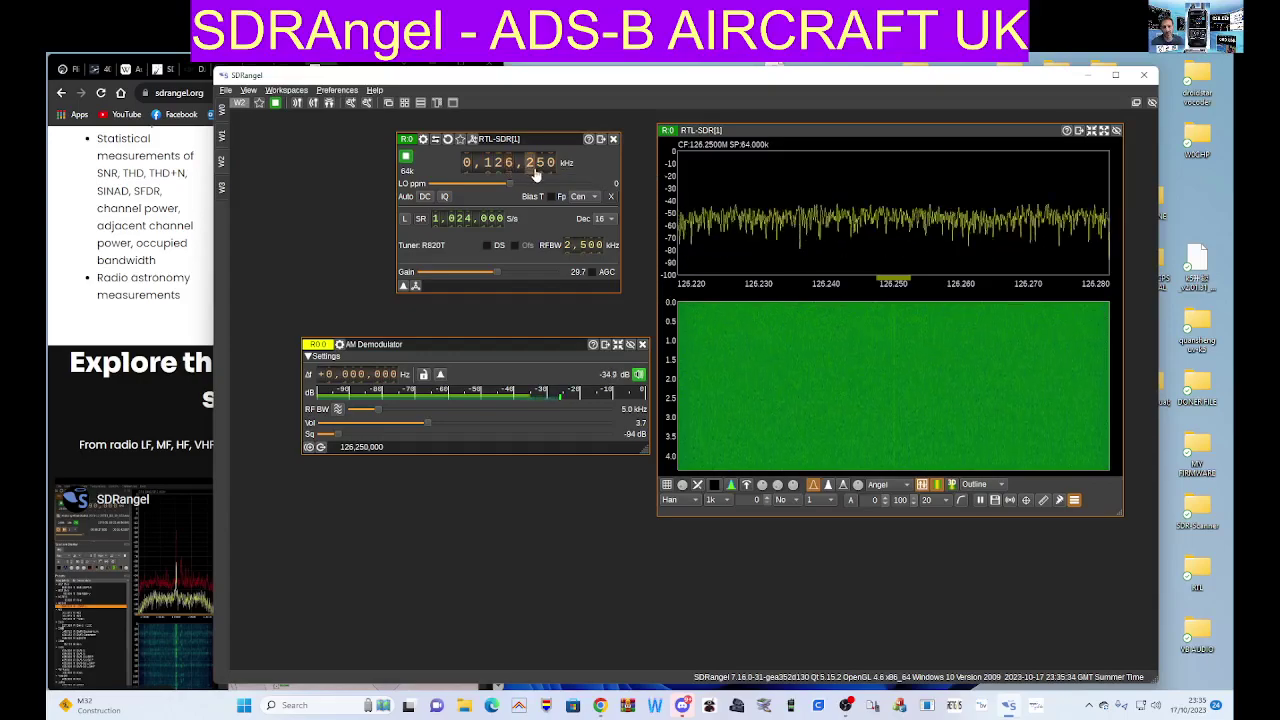
{"action": "scroll", "coordinate": [530, 172], "scroll_direction": "down", "scroll_amount": 1}
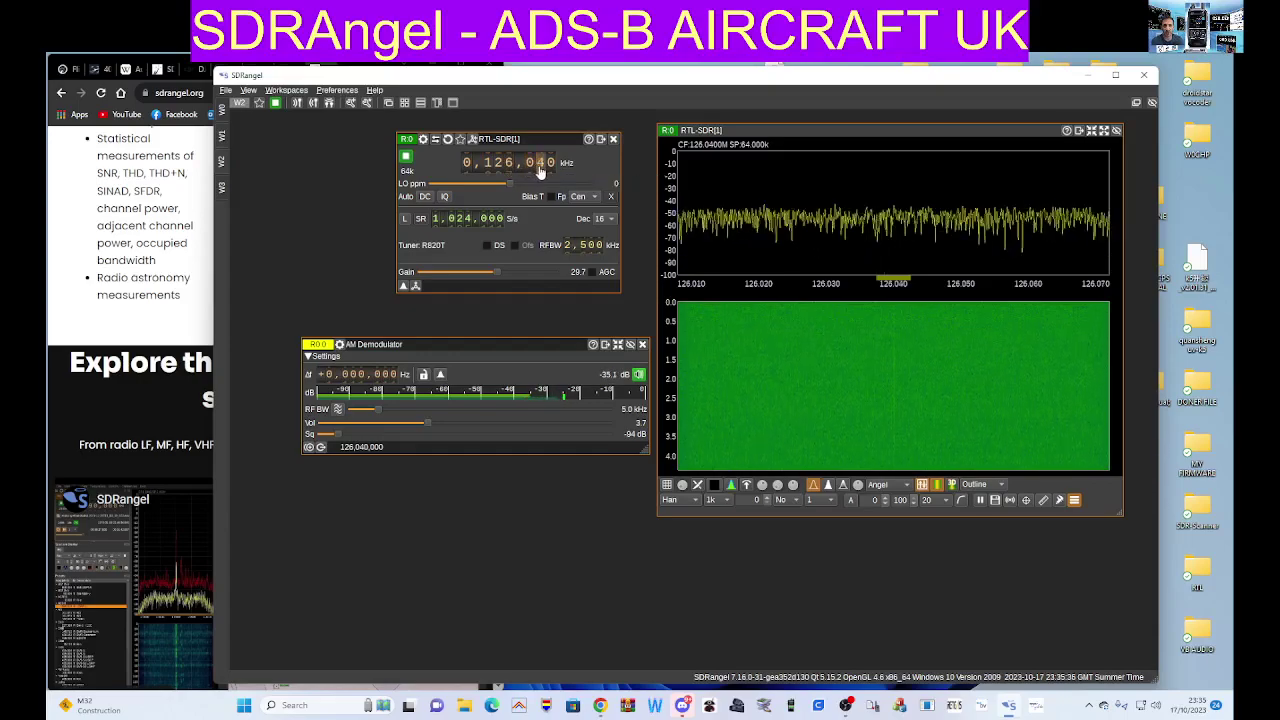
{"action": "scroll", "coordinate": [539, 172], "scroll_direction": "down", "scroll_amount": 1}
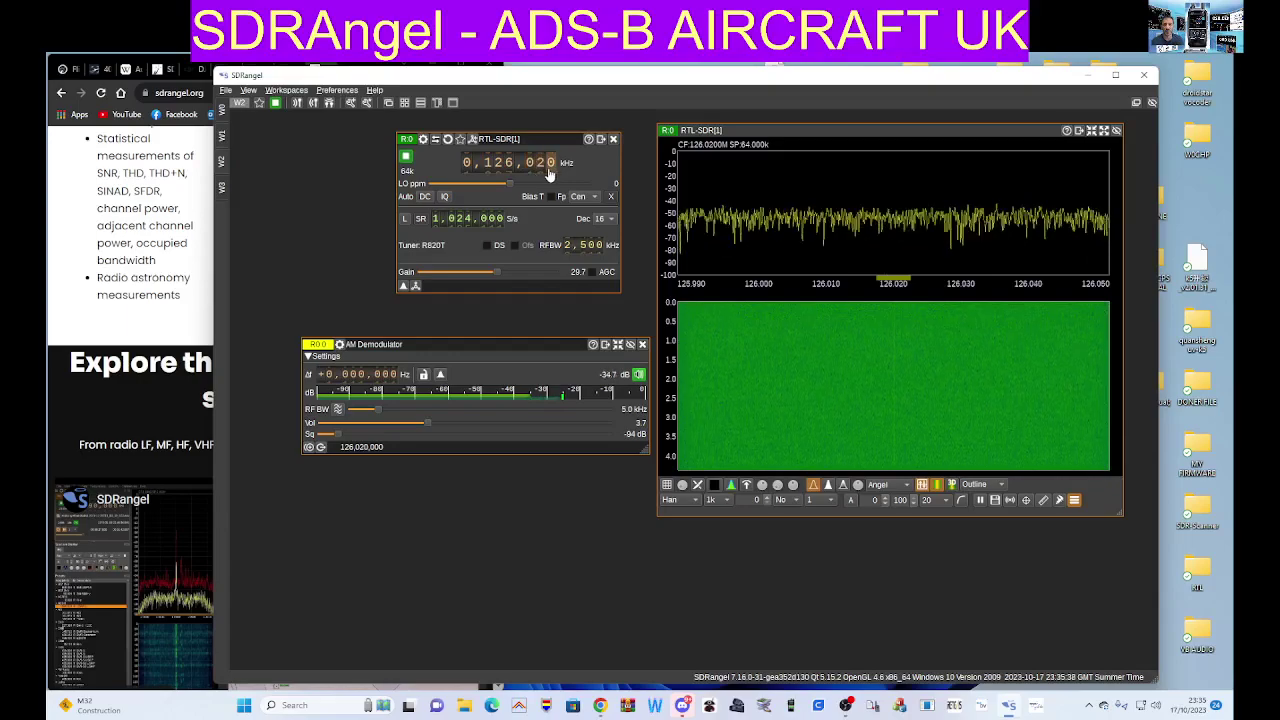
{"action": "scroll", "coordinate": [548, 174], "scroll_direction": "up", "scroll_amount": 1}
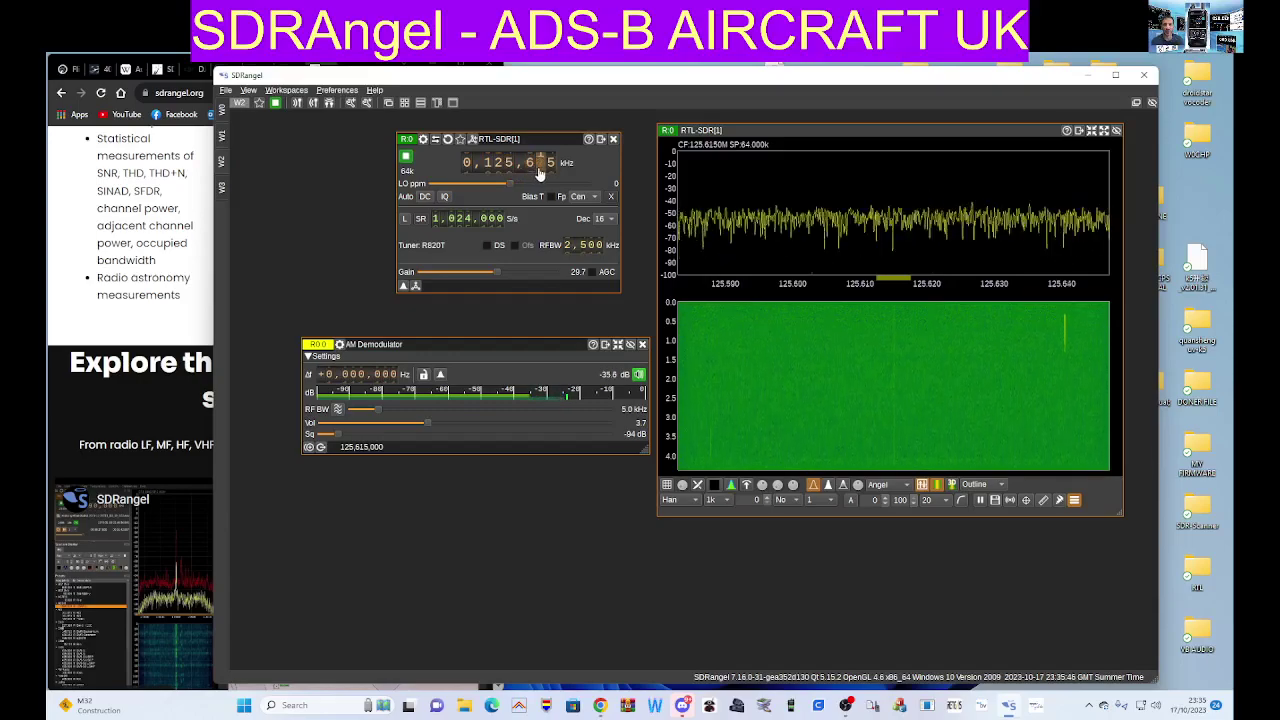
{"action": "scroll", "coordinate": [540, 172], "scroll_direction": "up", "scroll_amount": 1}
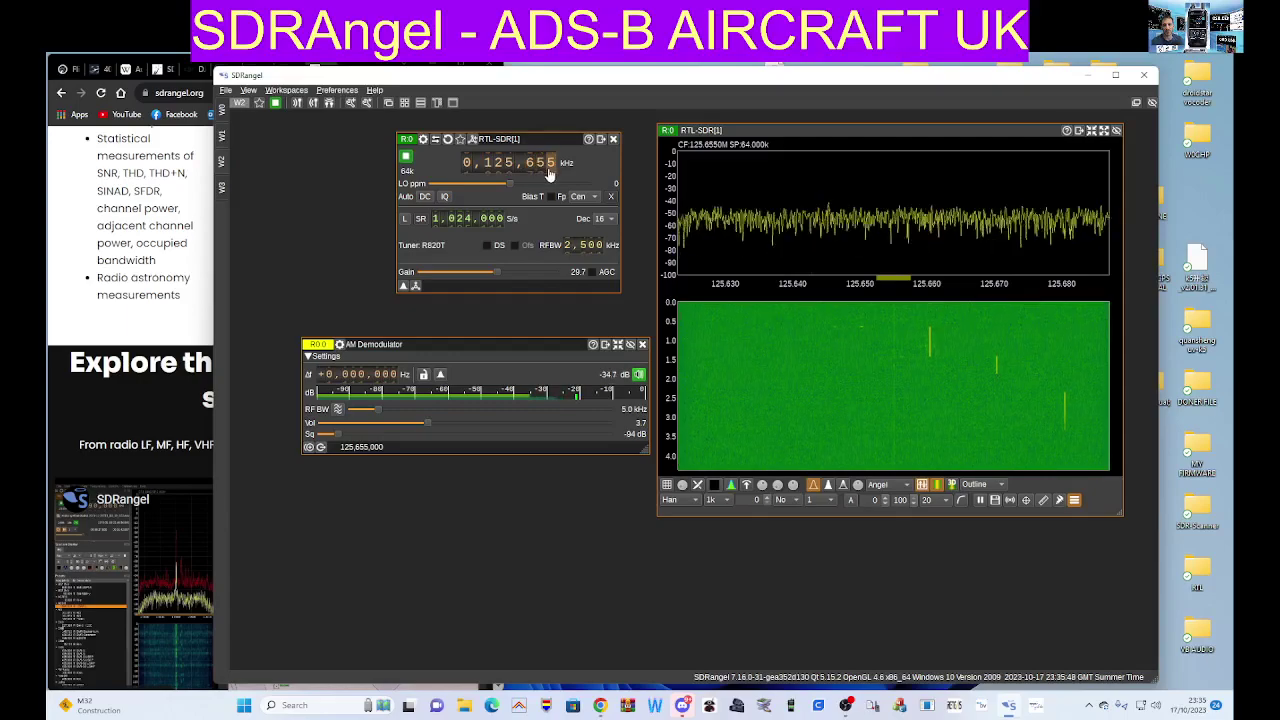
{"action": "scroll", "coordinate": [550, 172], "scroll_direction": "down", "scroll_amount": 4}
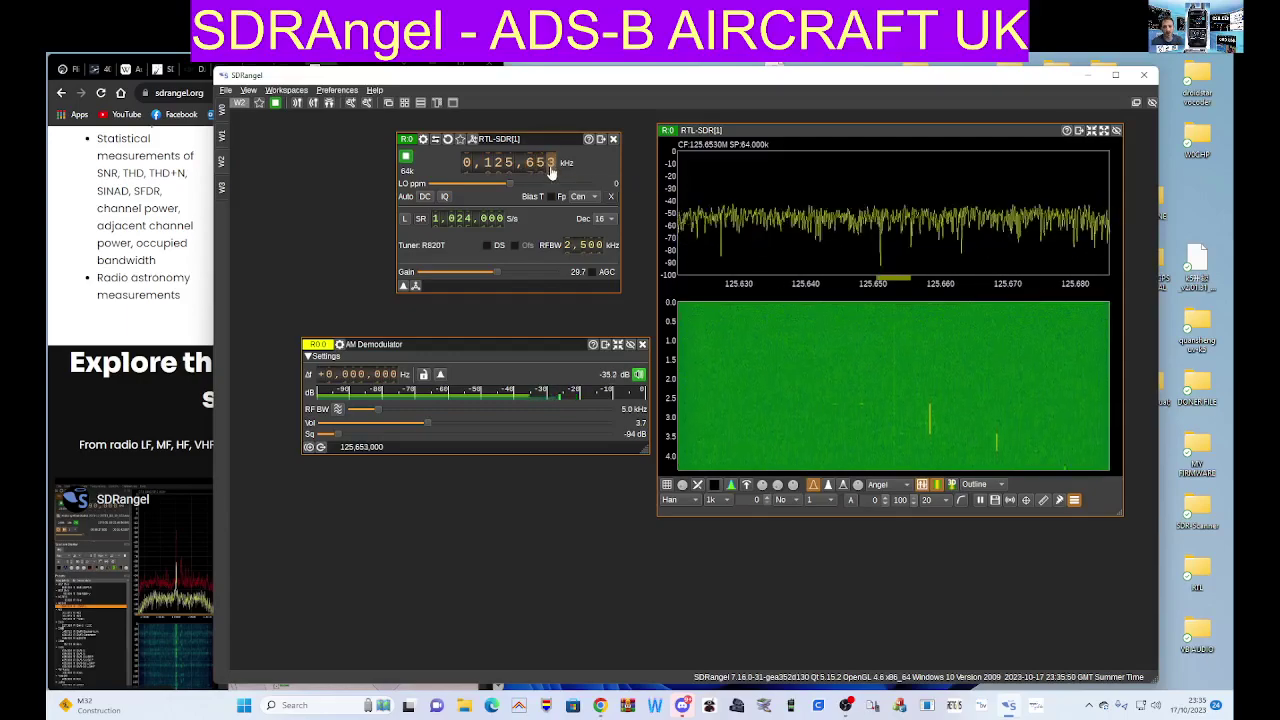
- Sweep the RTL-SDR receiver's centre frequency down to 118,650 kHz and up to 137,250 kHz to search for airband signals
{"action": "scroll", "coordinate": [550, 172], "scroll_direction": "down", "scroll_amount": 1}
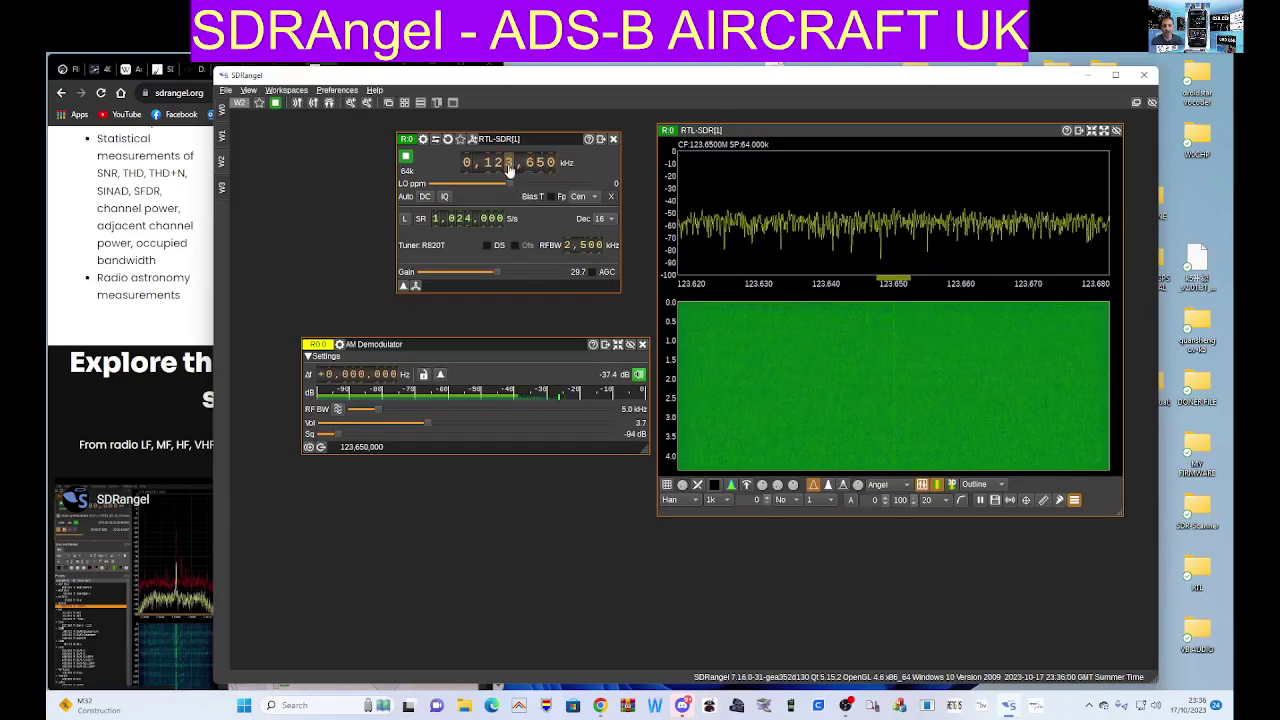
{"action": "scroll", "coordinate": [509, 170], "scroll_direction": "down", "scroll_amount": 2}
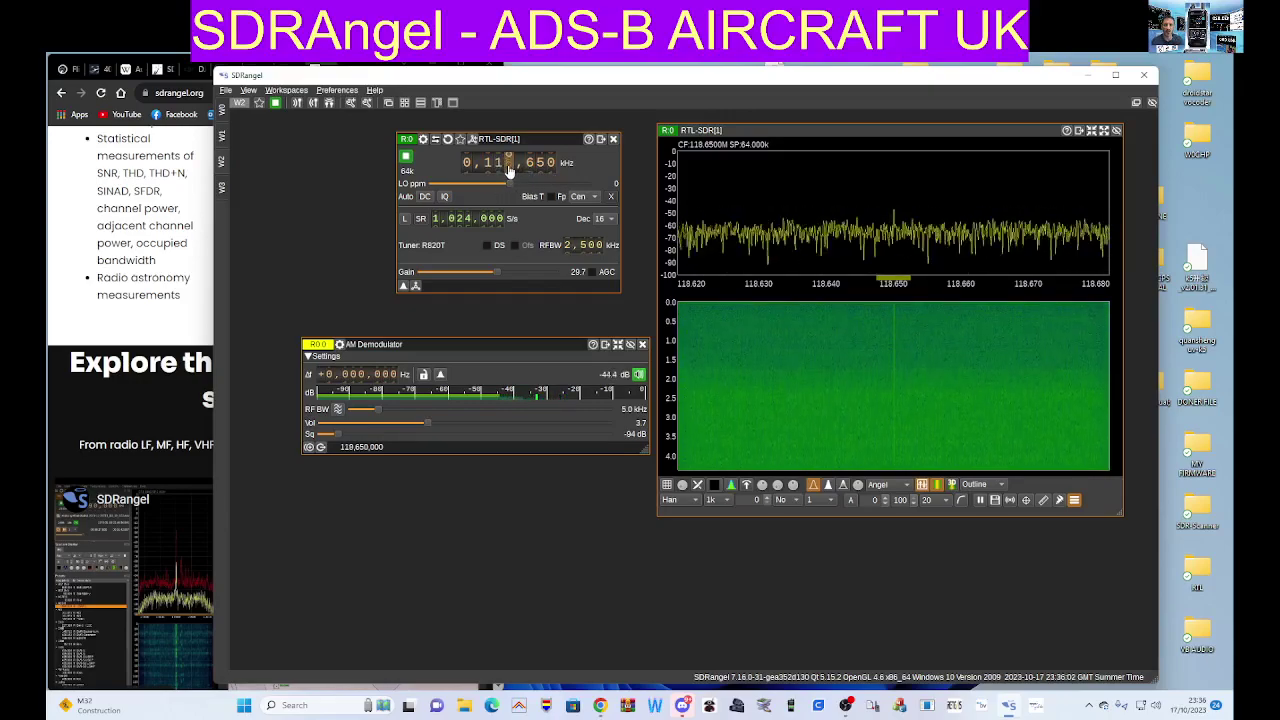
{"action": "scroll", "coordinate": [509, 170], "scroll_direction": "up", "scroll_amount": 1}
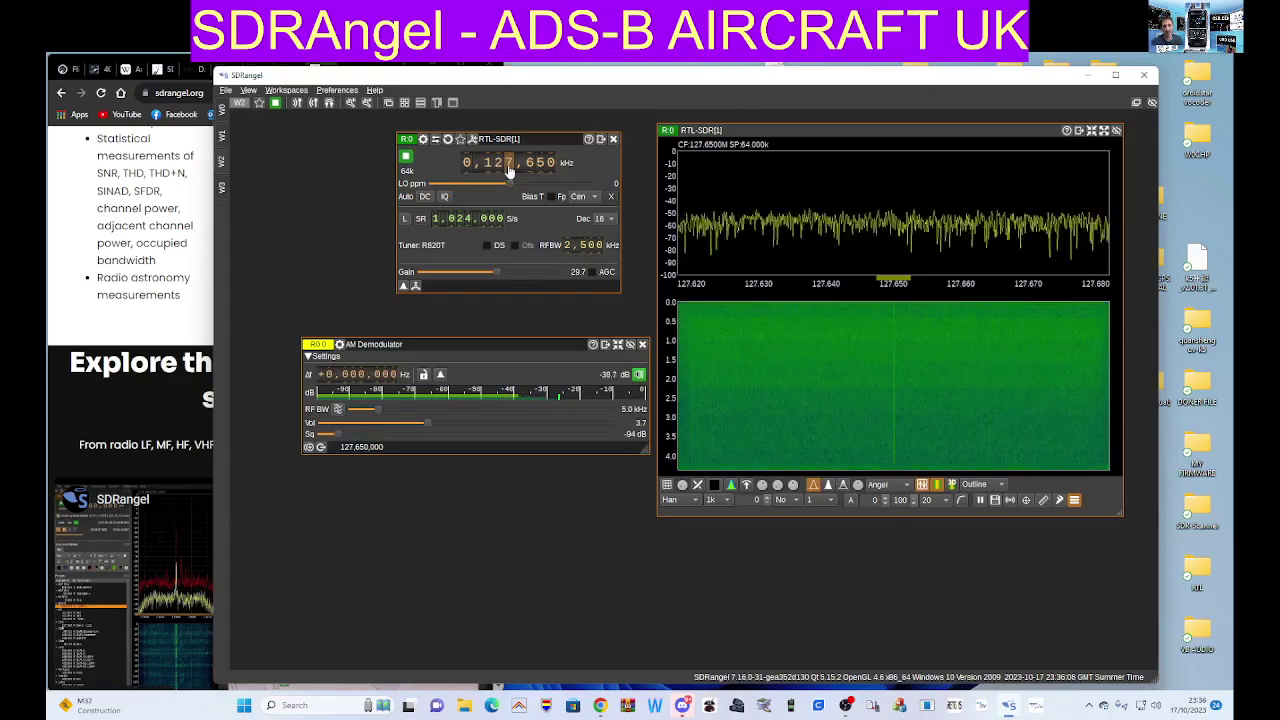
{"action": "scroll", "coordinate": [509, 170], "scroll_direction": "up", "scroll_amount": 2}
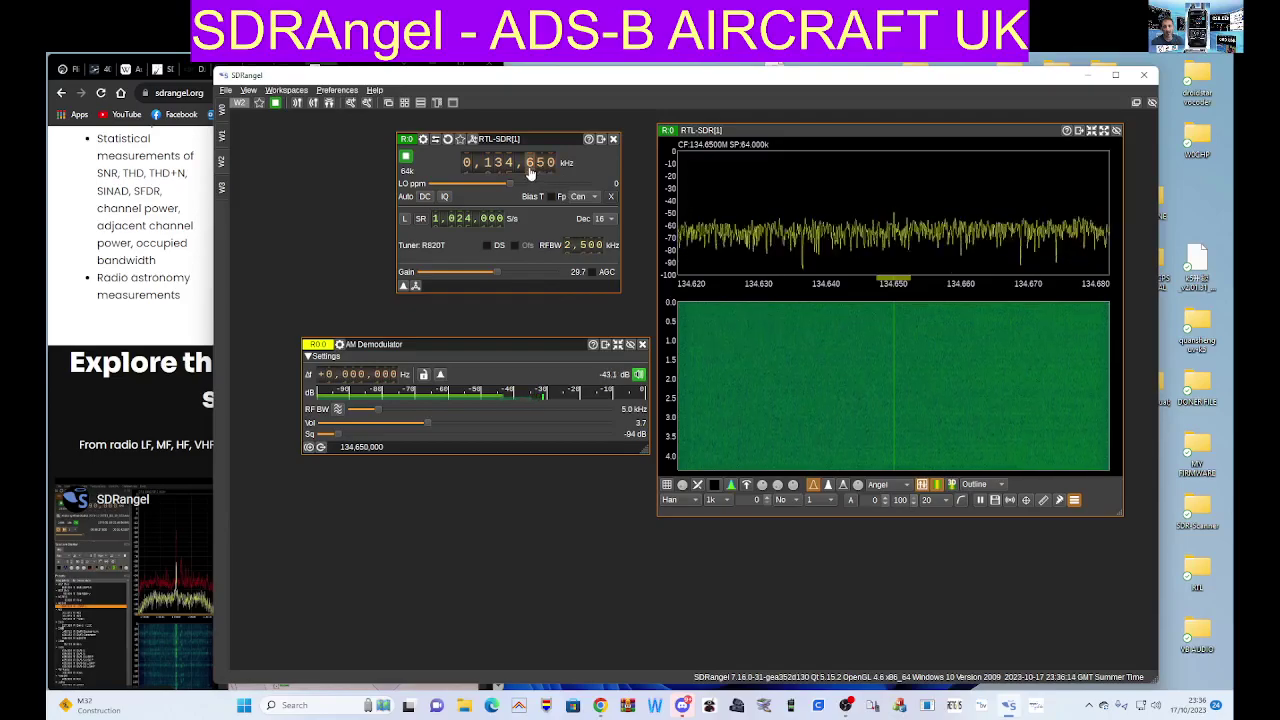
{"action": "scroll", "coordinate": [530, 172], "scroll_direction": "up", "scroll_amount": 2}
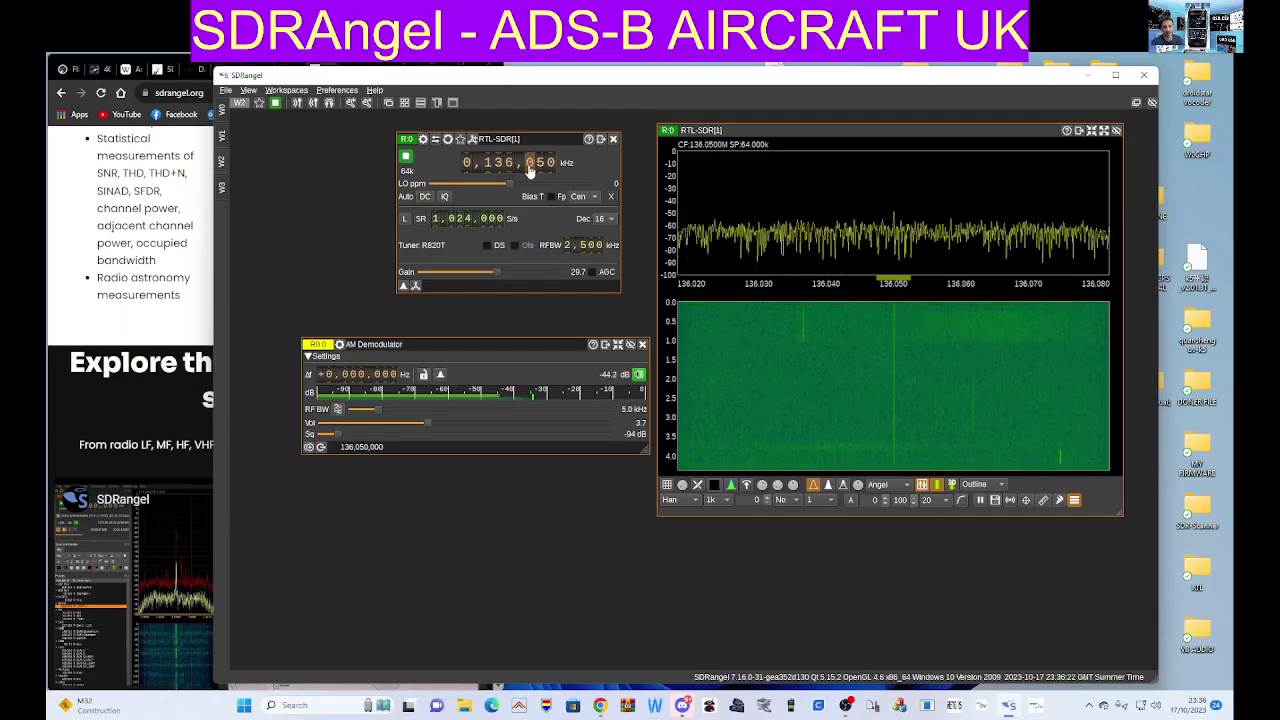
{"action": "scroll", "coordinate": [530, 172], "scroll_direction": "up", "scroll_amount": 2}
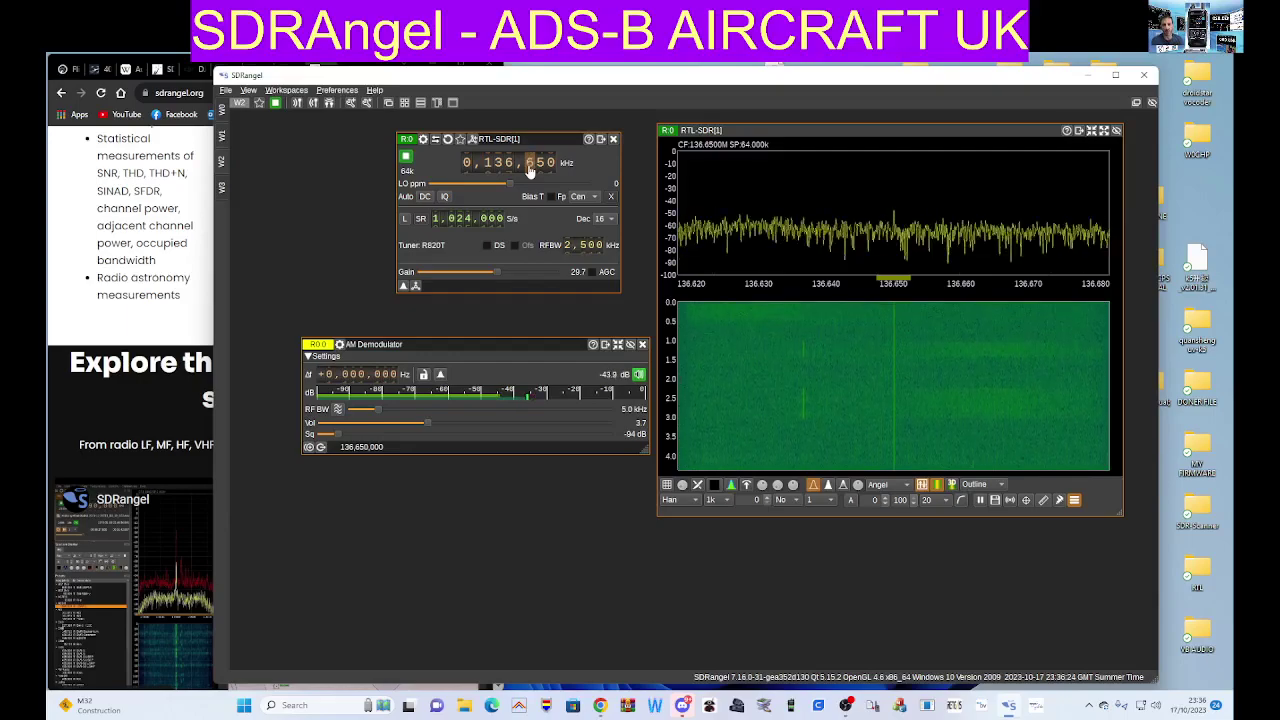
{"action": "scroll", "coordinate": [530, 172], "scroll_direction": "up", "scroll_amount": 6}
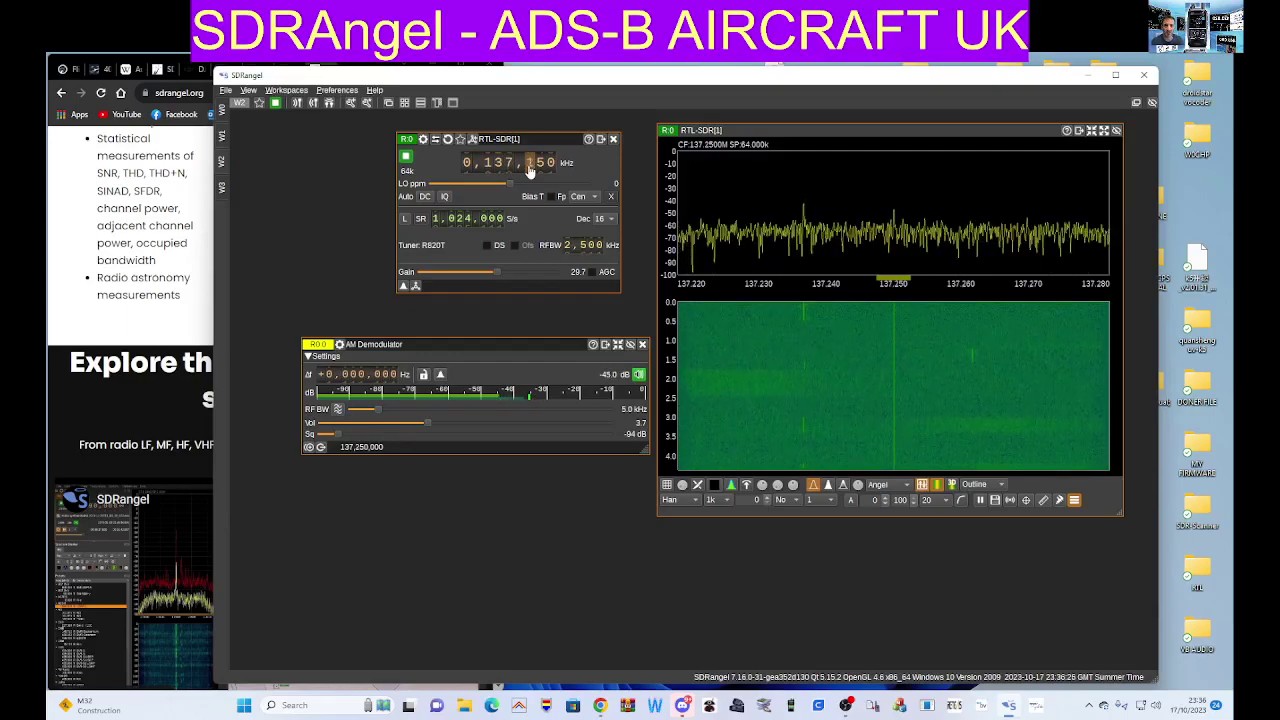
- Retune the RTL-SDR receiver's centre frequency to 126,014 kHz and set the AM Demodulator's volume to 0.0
{"action": "scroll", "coordinate": [530, 172], "scroll_direction": "down", "scroll_amount": 5}
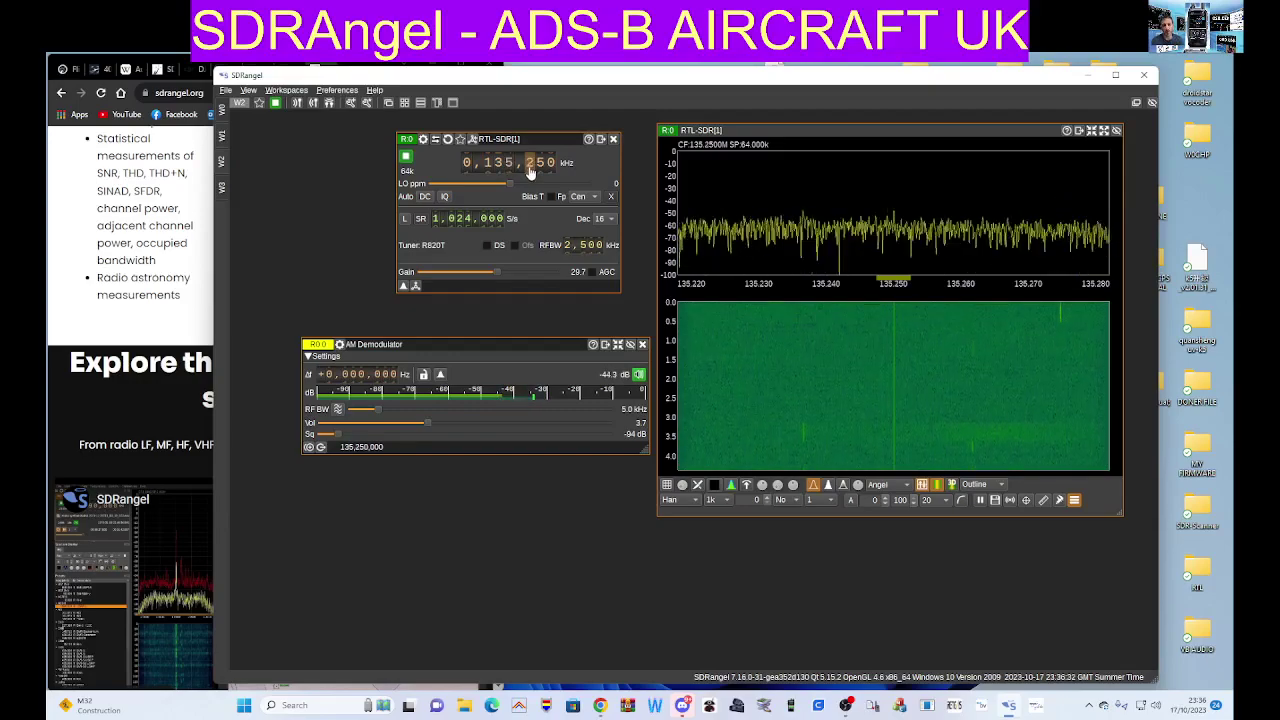
{"action": "scroll", "coordinate": [530, 172], "scroll_direction": "down", "scroll_amount": 1}
{"action": "scroll", "coordinate": [510, 170], "scroll_direction": "down", "scroll_amount": 1}
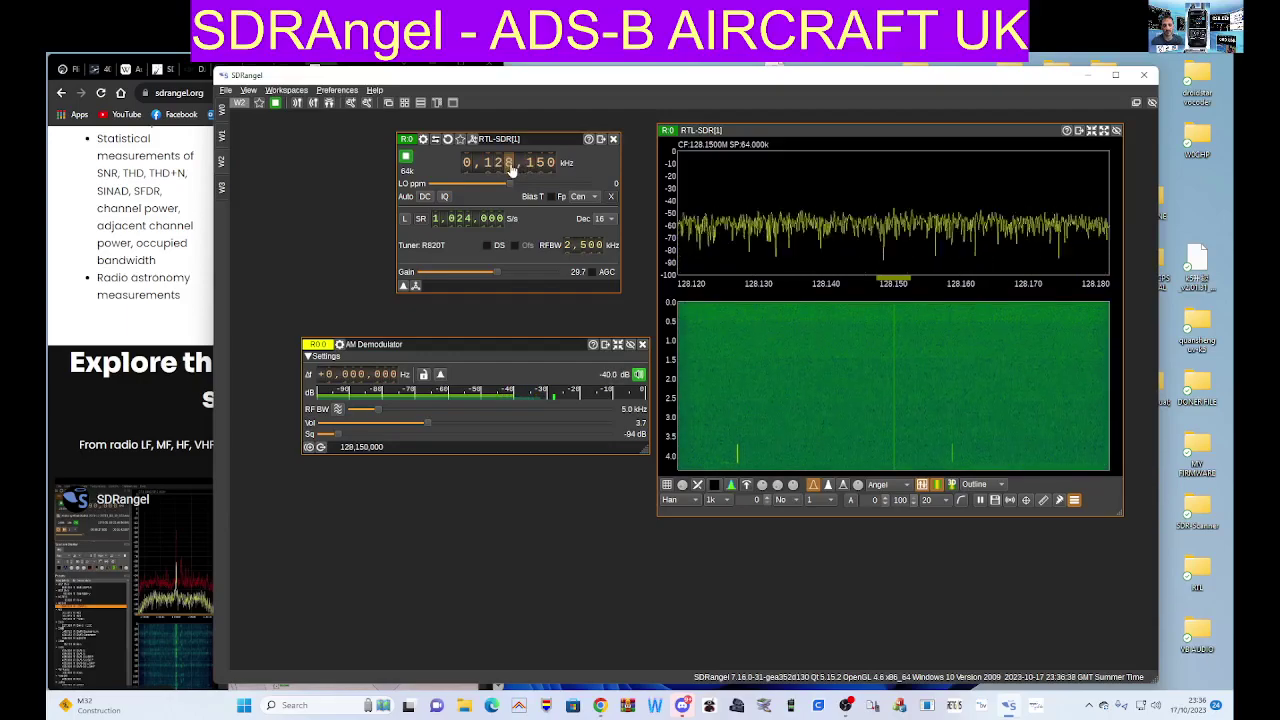
{"action": "scroll", "coordinate": [510, 170], "scroll_direction": "down", "scroll_amount": 2}
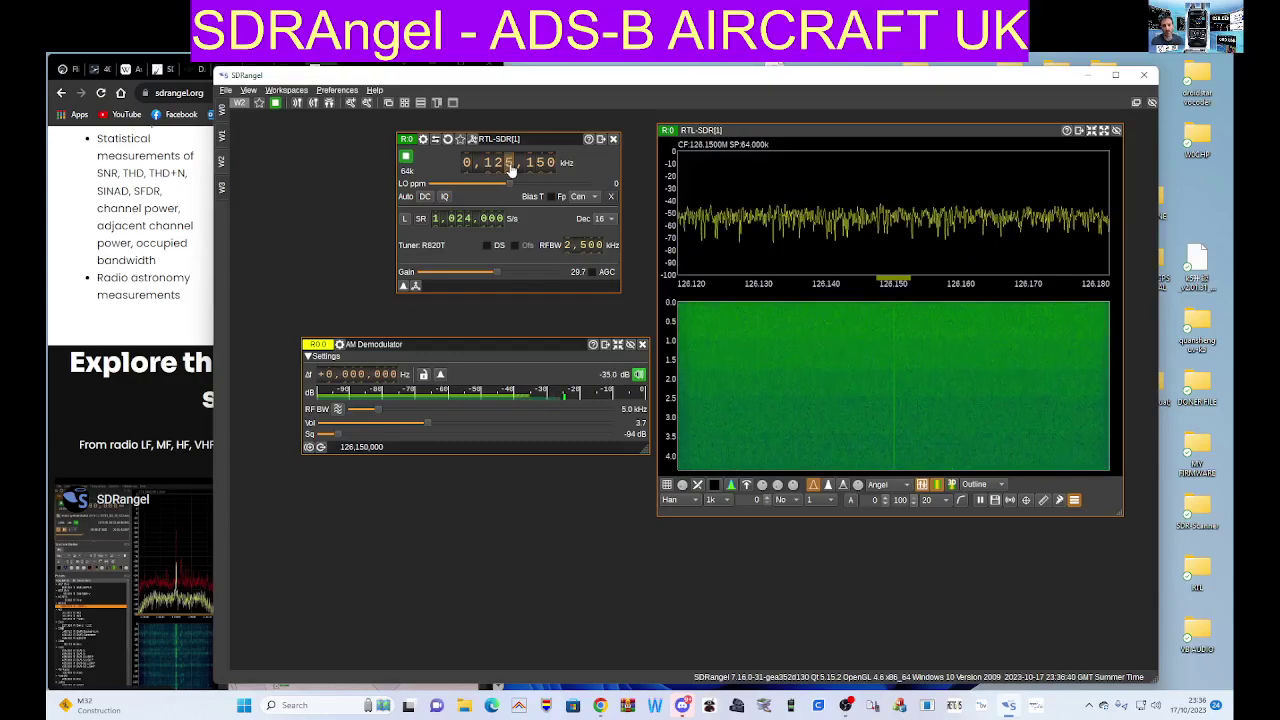
{"action": "scroll", "coordinate": [510, 170], "scroll_direction": "up", "scroll_amount": 1}
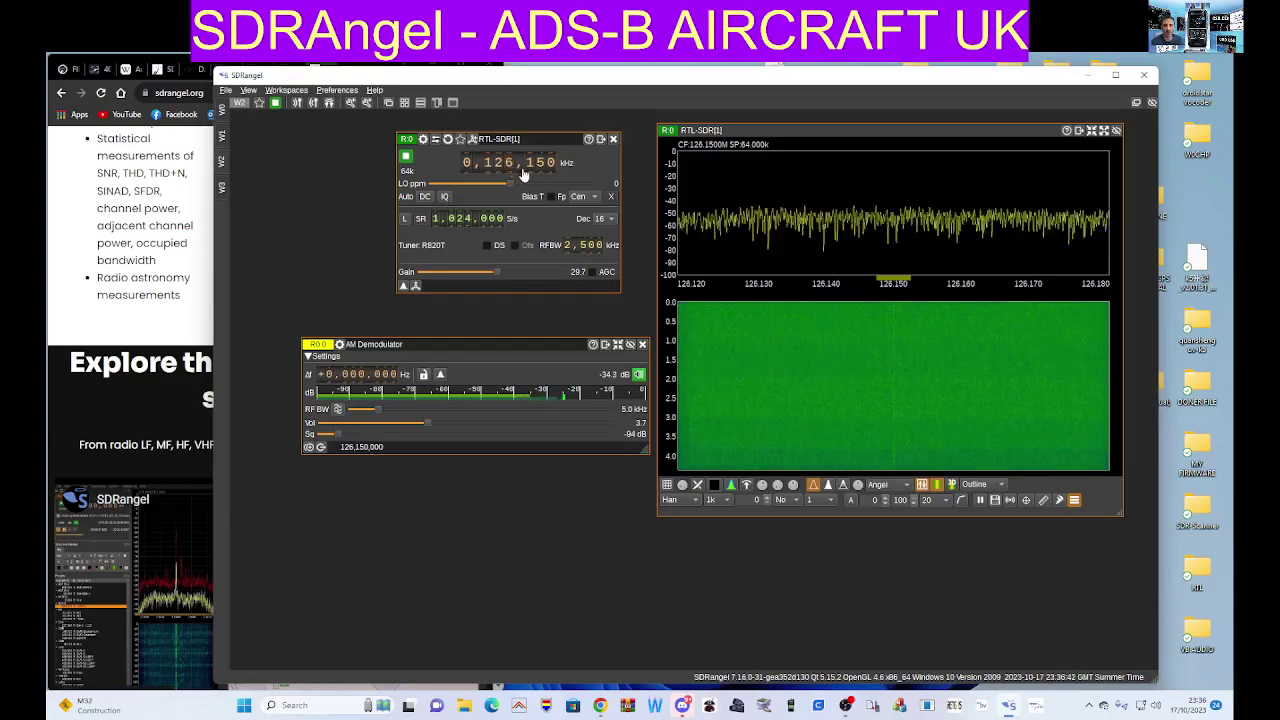
{"action": "scroll", "coordinate": [530, 170], "scroll_direction": "down", "scroll_amount": 1}
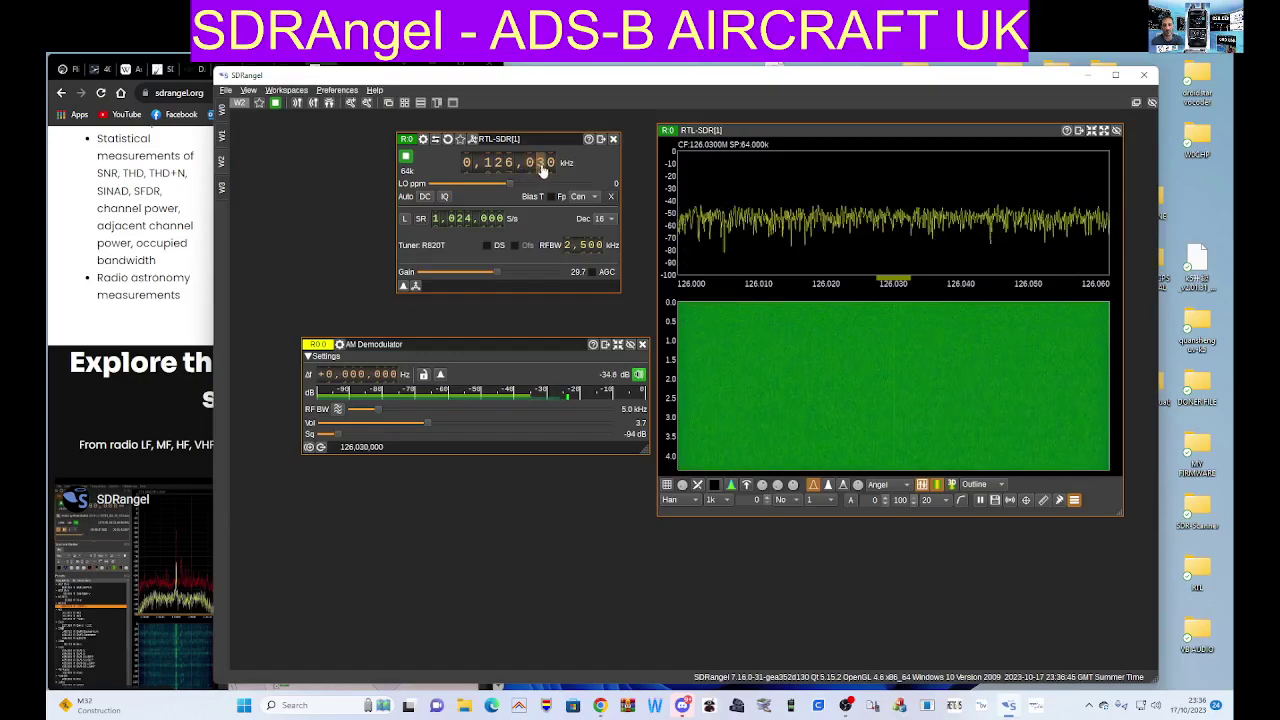
{"action": "scroll", "coordinate": [548, 170], "scroll_direction": "down", "scroll_amount": 1}
{"action": "scroll", "coordinate": [548, 170], "scroll_direction": "up", "scroll_amount": 4}
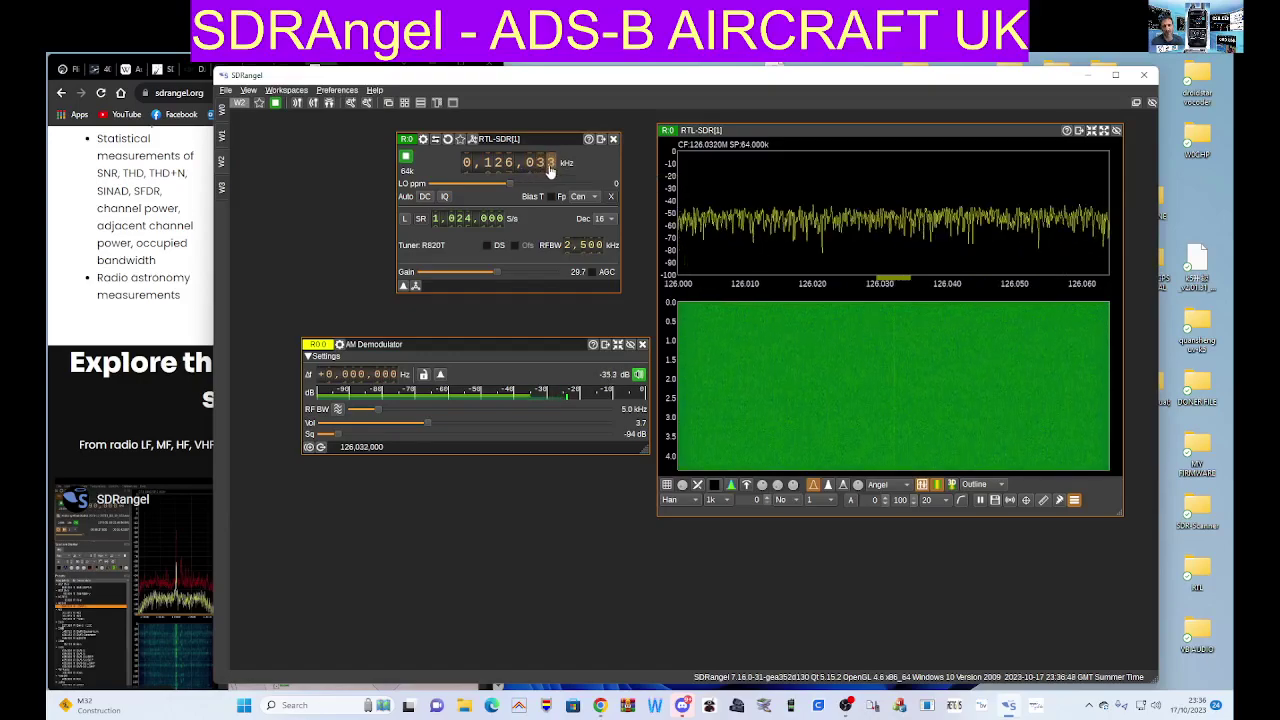
{"action": "scroll", "coordinate": [546, 170], "scroll_direction": "down", "scroll_amount": 2}
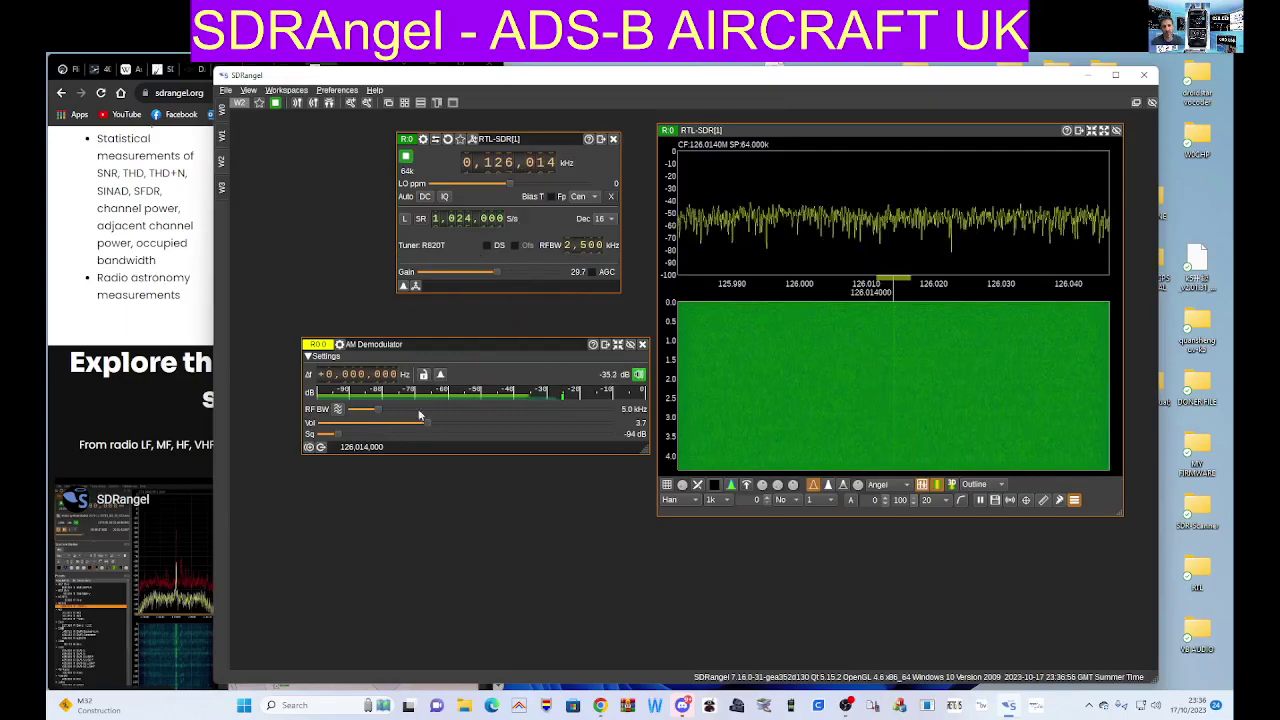
{"action": "left_click_drag", "start_coordinate": [420, 422], "coordinate": [318, 423]}
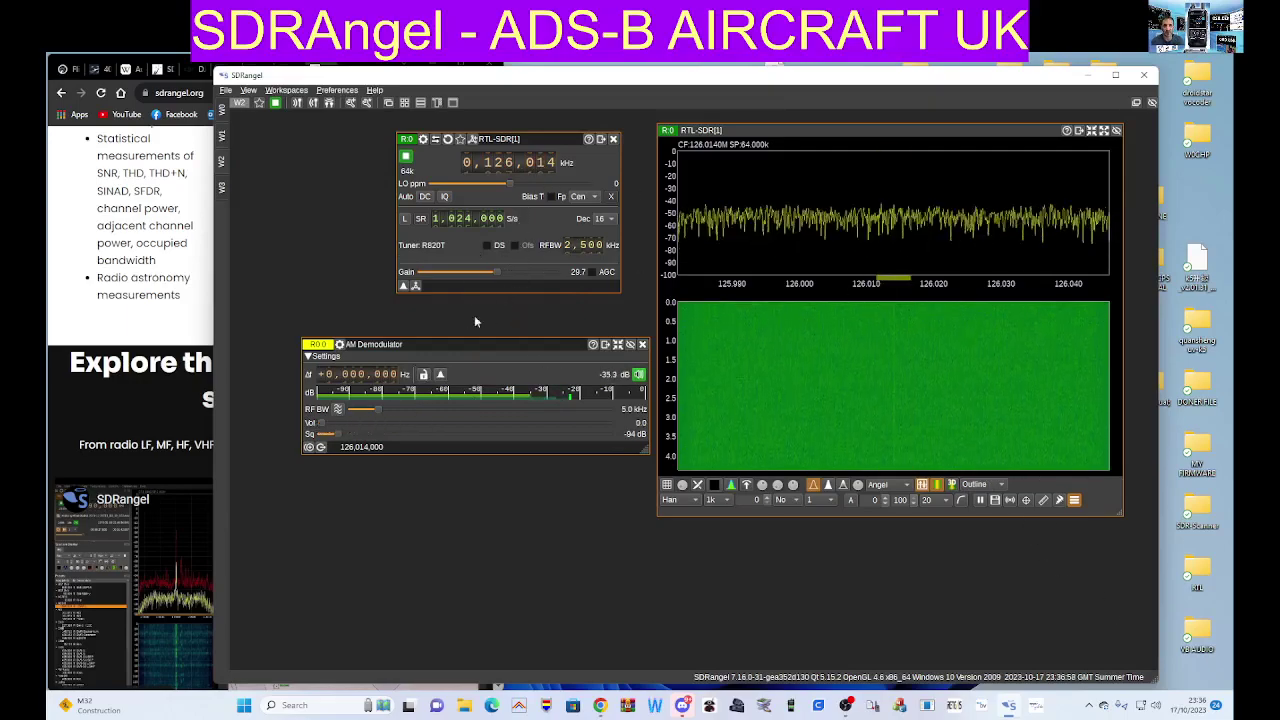